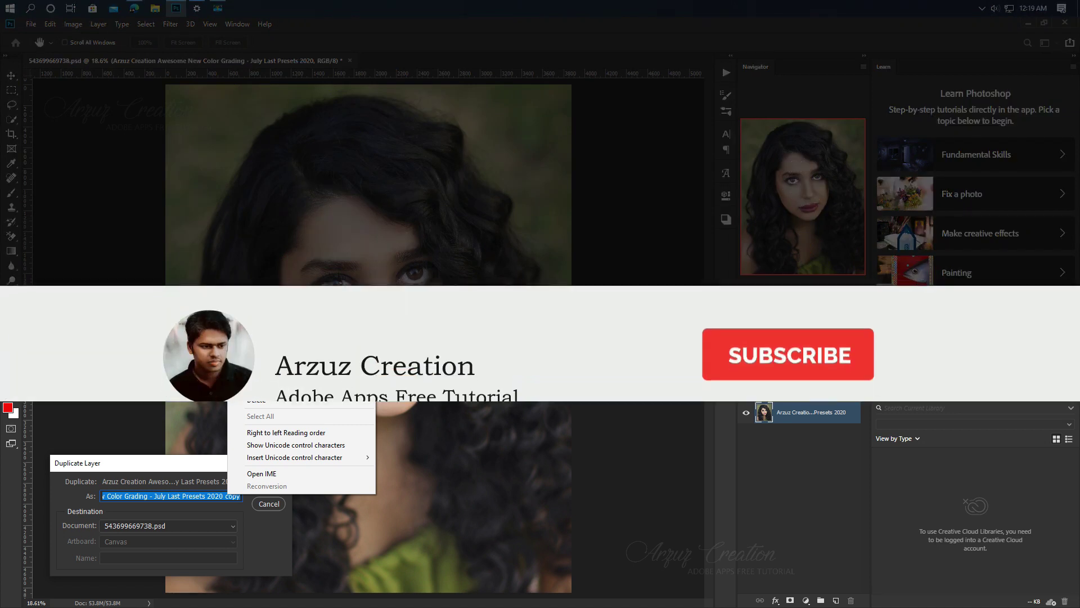
Step: Duplicate the portrait layer under the name "Arzuz Creation Awesome New Color Grading - July Last Presets 2020 Apply"
{"action": "left_click", "coordinate": [292, 389]}
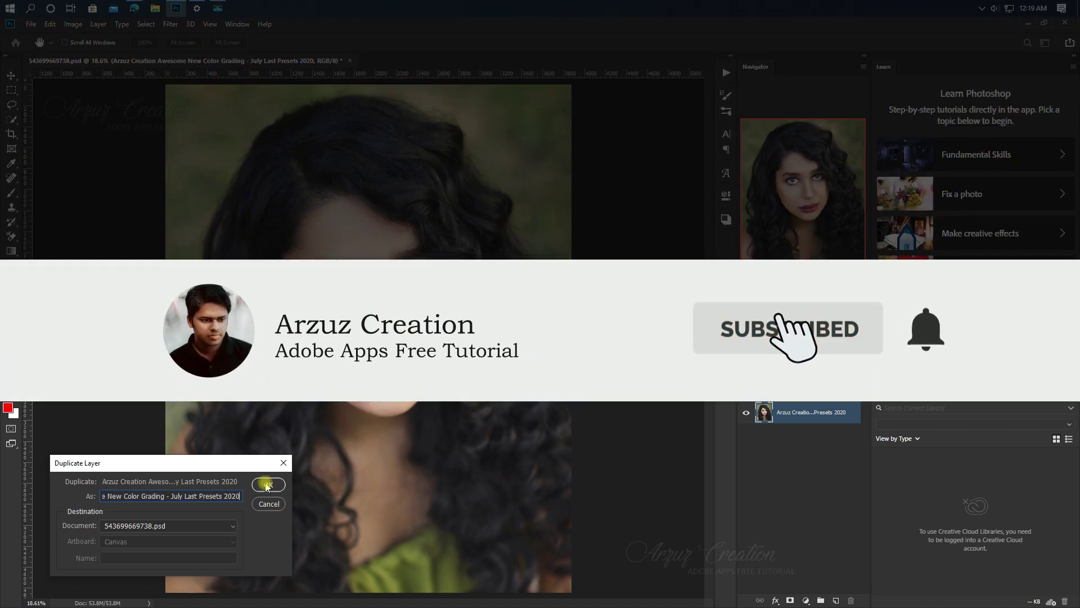
{"action": "type", "text": "A"}
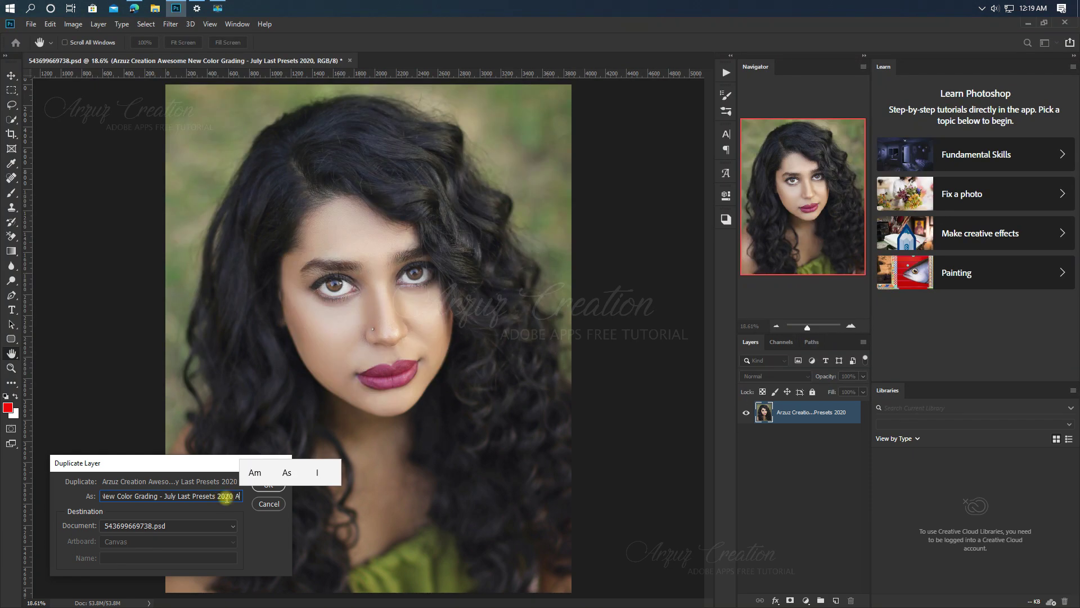
{"action": "type", "text": "pp"}
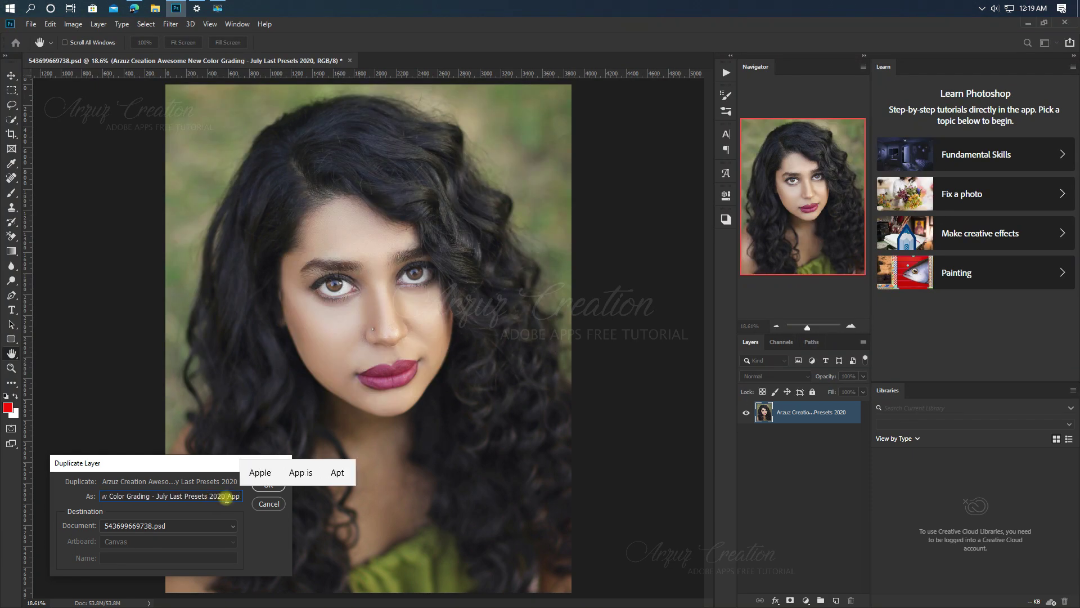
{"action": "type", "text": "l"}
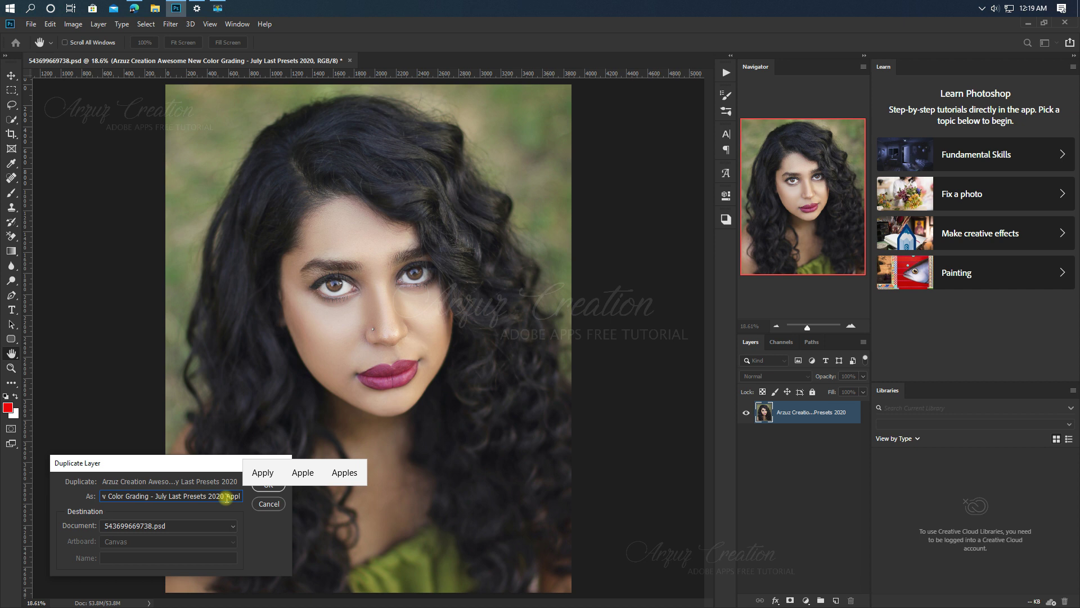
{"action": "left_click", "coordinate": [263, 476]}
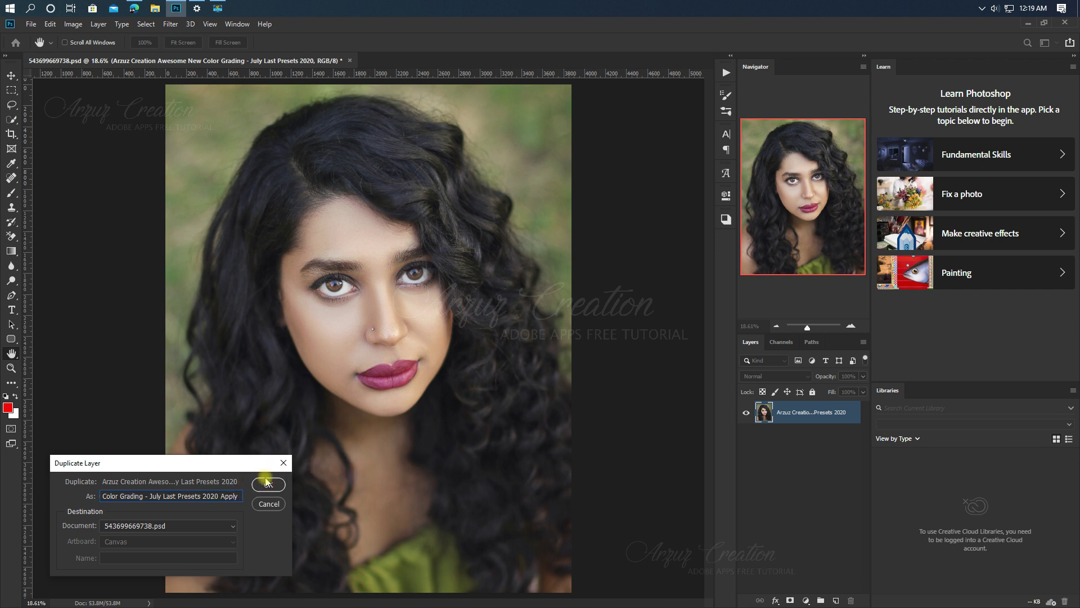
{"action": "left_click", "coordinate": [283, 488]}
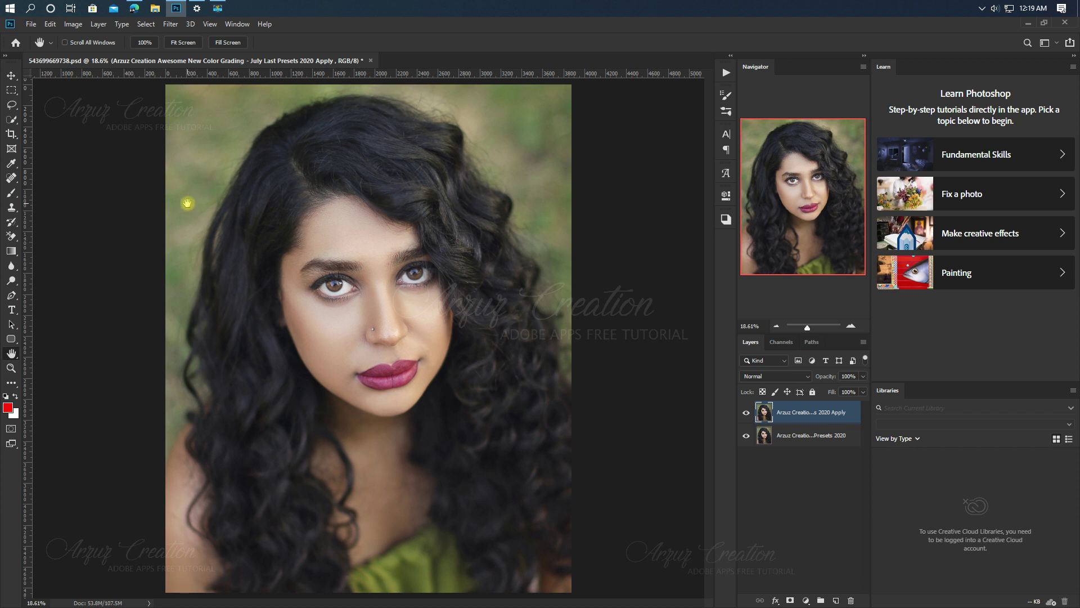
Step: Turn off small taskbar buttons in the Windows taskbar settings and return to Photoshop
{"action": "left_click", "coordinate": [197, 8]}
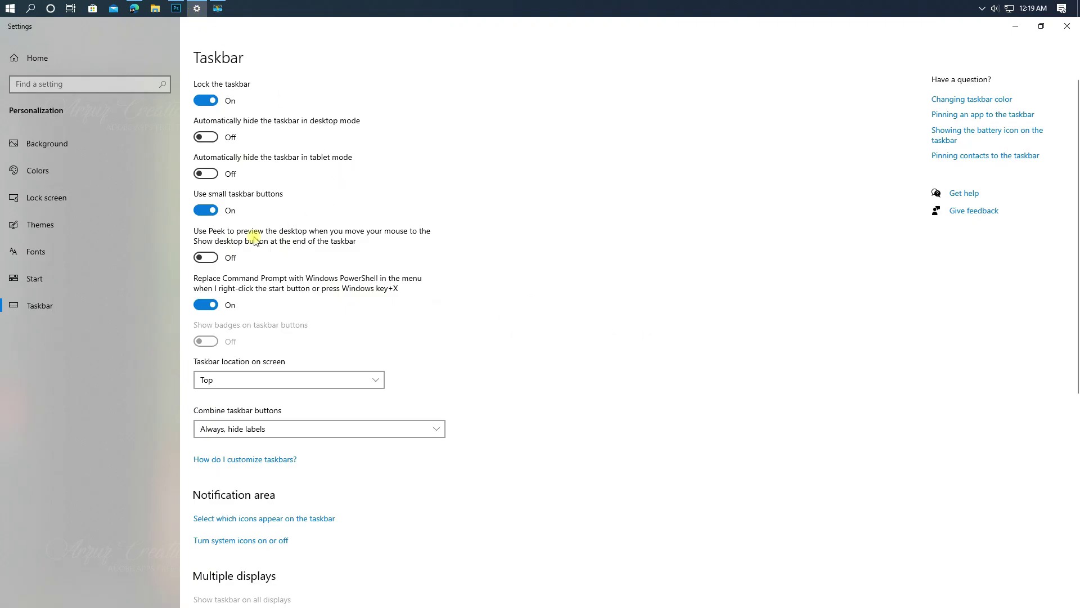
{"action": "left_click", "coordinate": [213, 212]}
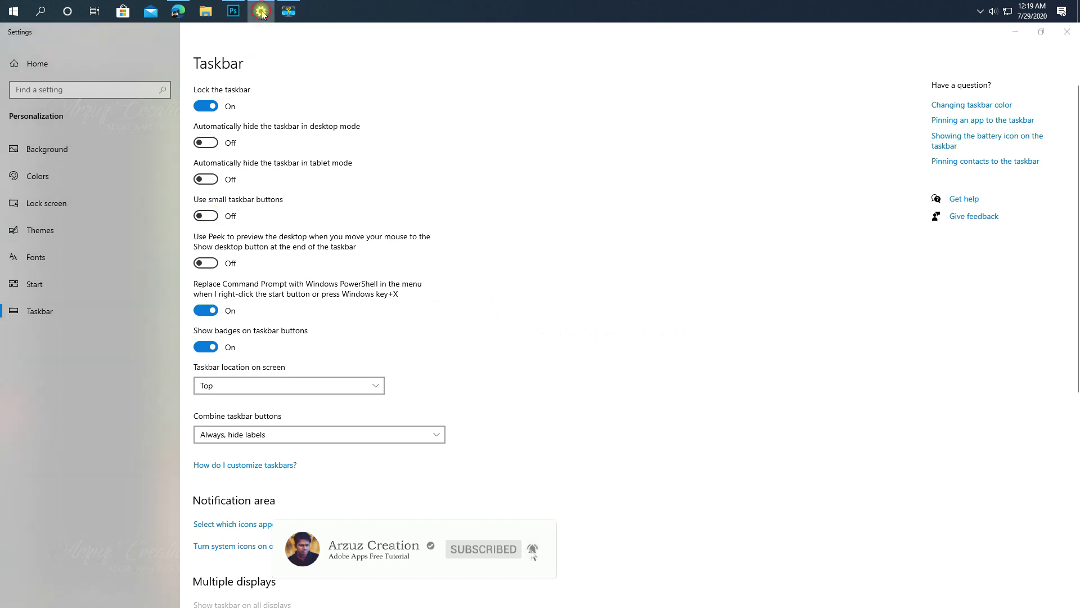
{"action": "left_click", "coordinate": [262, 13]}
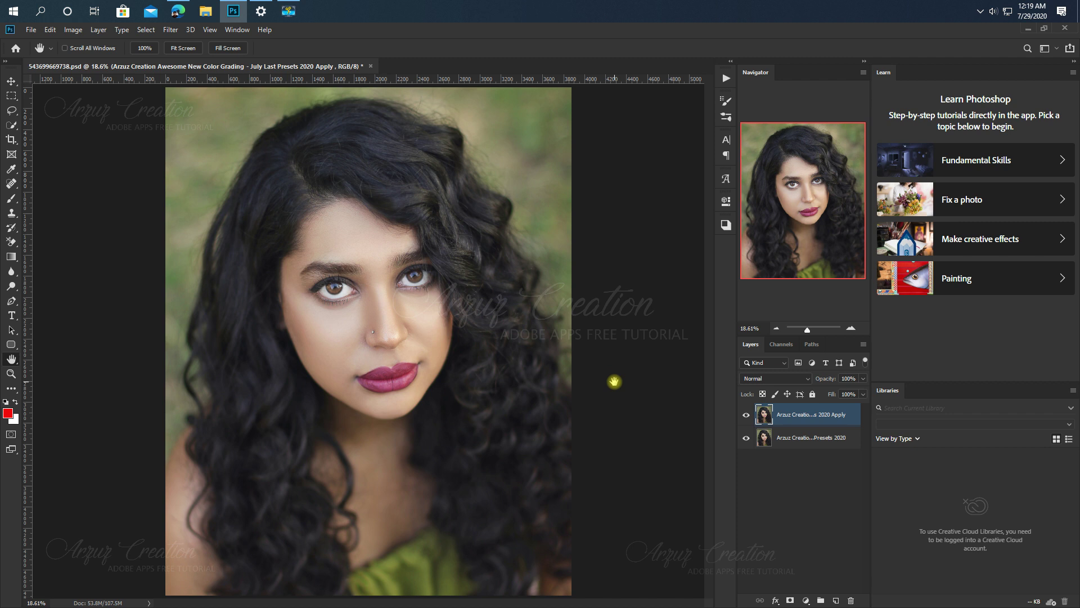
Step: Start the Camera Raw Filter on the duplicated layer and show the before and after views side by side
{"action": "left_click", "coordinate": [169, 30]}
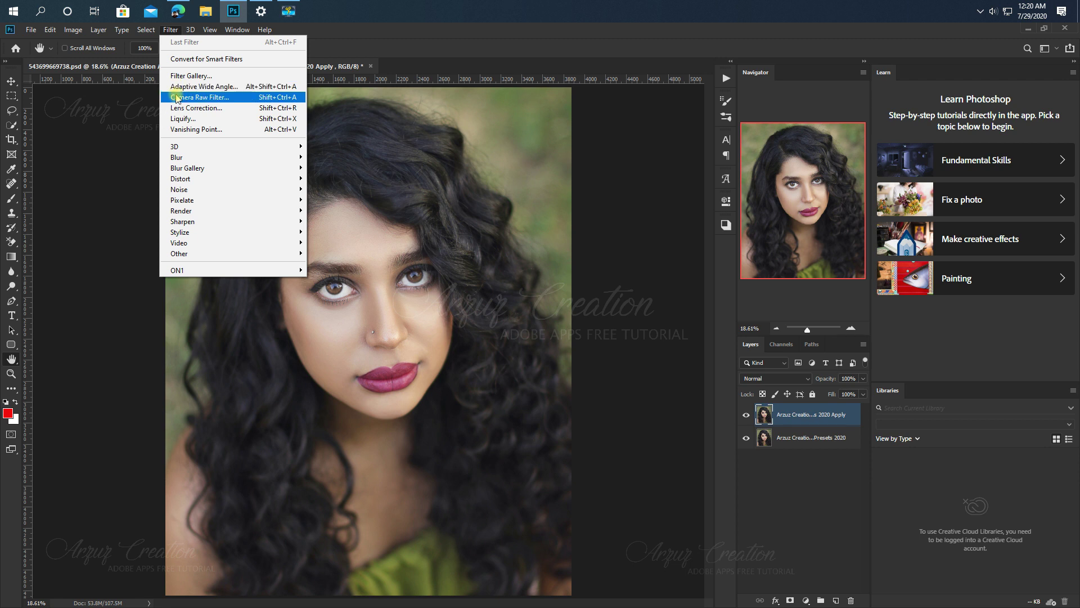
{"action": "left_click", "coordinate": [237, 96]}
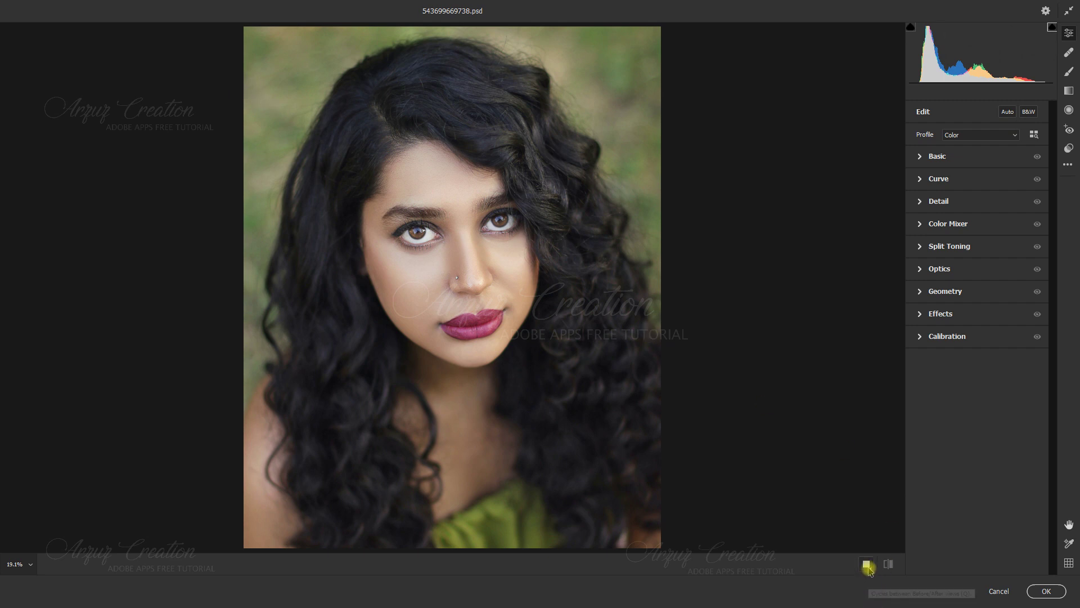
{"action": "left_click", "coordinate": [868, 566]}
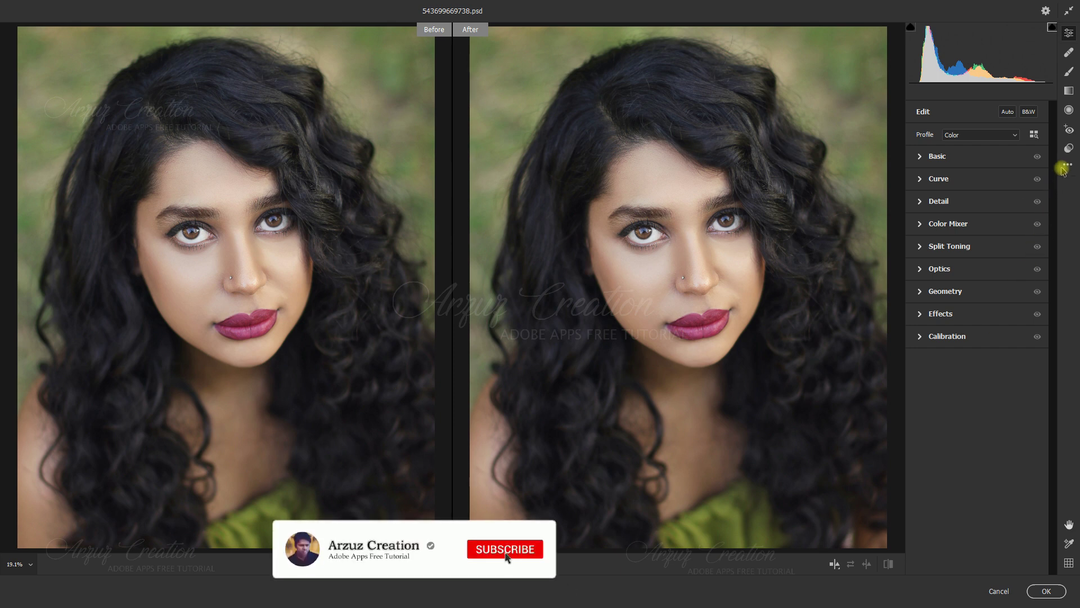
Step: Bring up the dialog for loading saved Camera Raw settings and move it nearer the middle of the screen
{"action": "left_click", "coordinate": [1066, 166]}
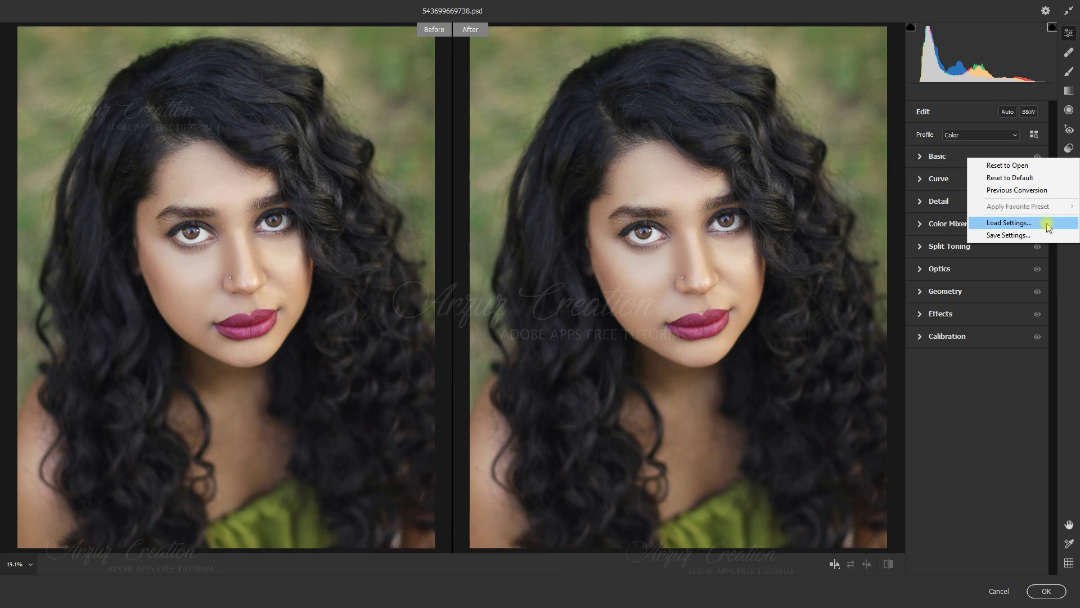
{"action": "left_click", "coordinate": [1040, 228]}
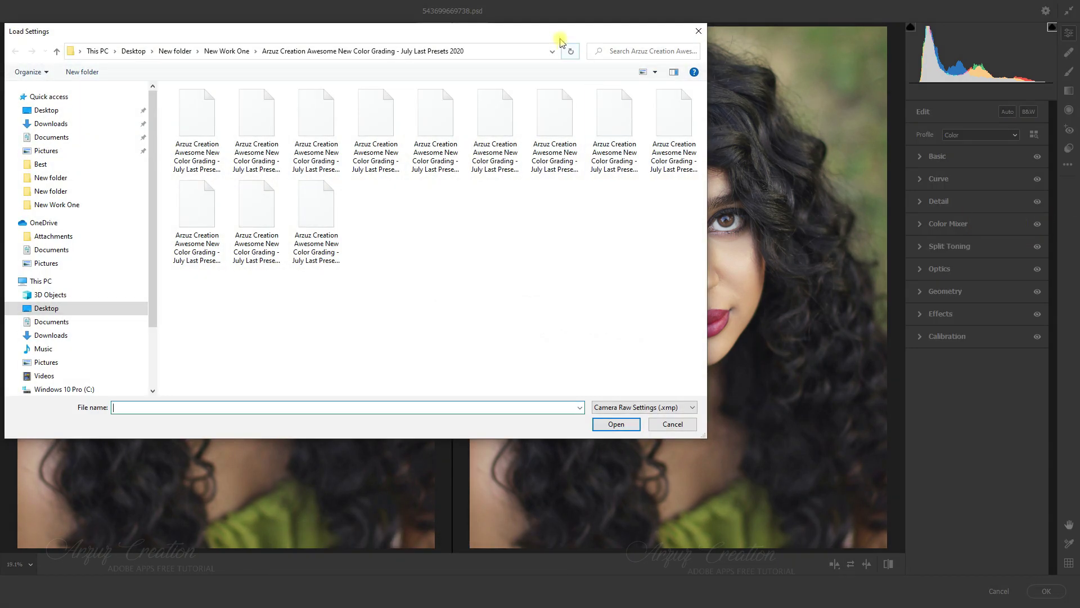
{"action": "left_click_drag", "start_coordinate": [543, 38], "coordinate": [638, 100]}
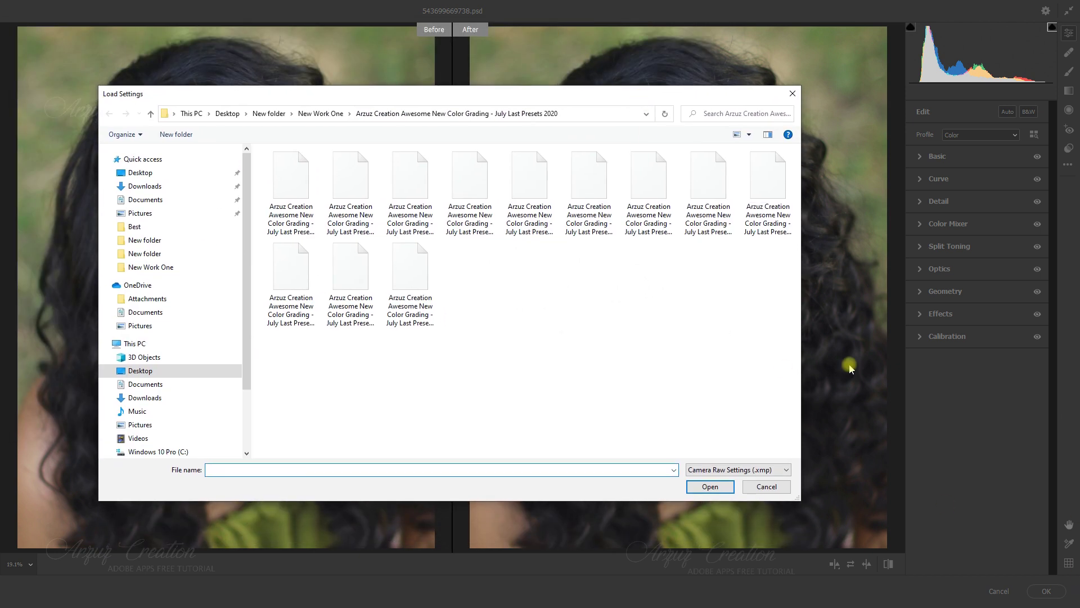
Step: Go through the July Last Presets 2020 .xmp files one by one, from 1 to 12, and return to the first
{"action": "left_click", "coordinate": [301, 194]}
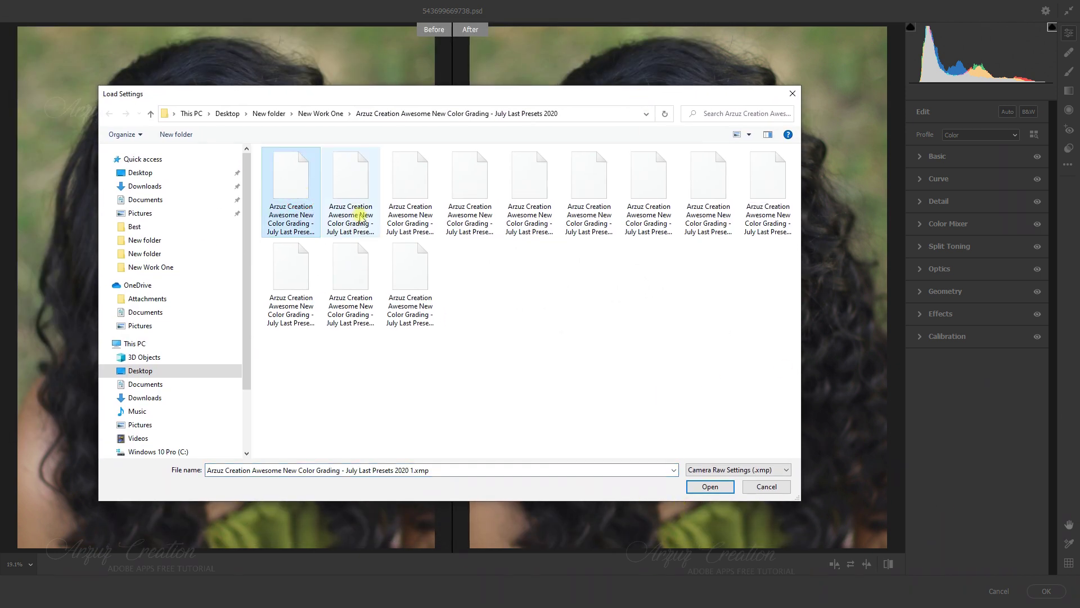
{"action": "left_click", "coordinate": [360, 217]}
{"action": "left_click", "coordinate": [394, 231]}
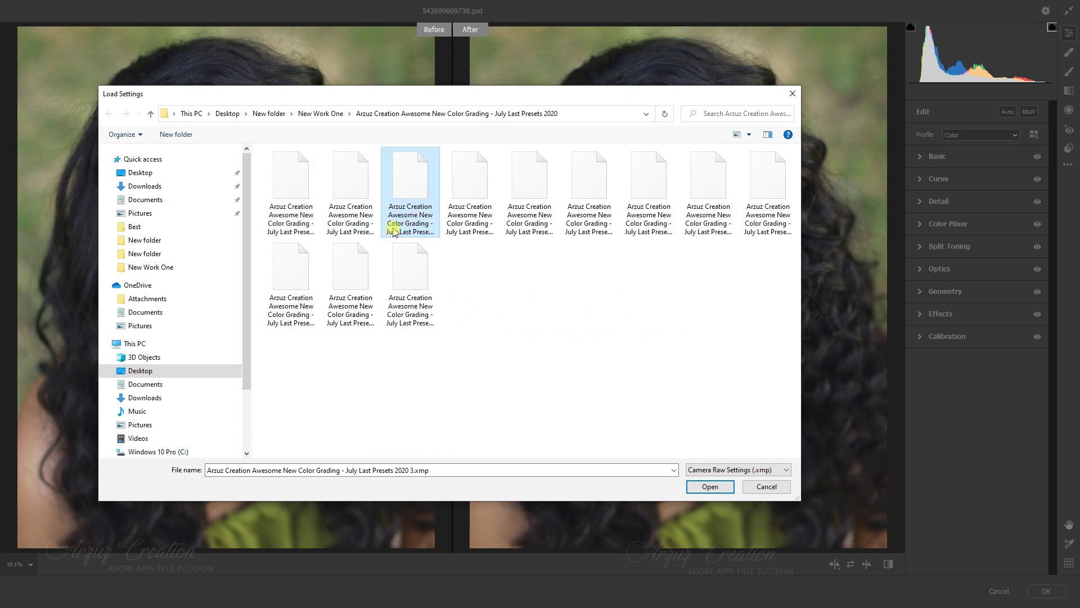
{"action": "left_click", "coordinate": [476, 230]}
{"action": "left_click", "coordinate": [517, 228]}
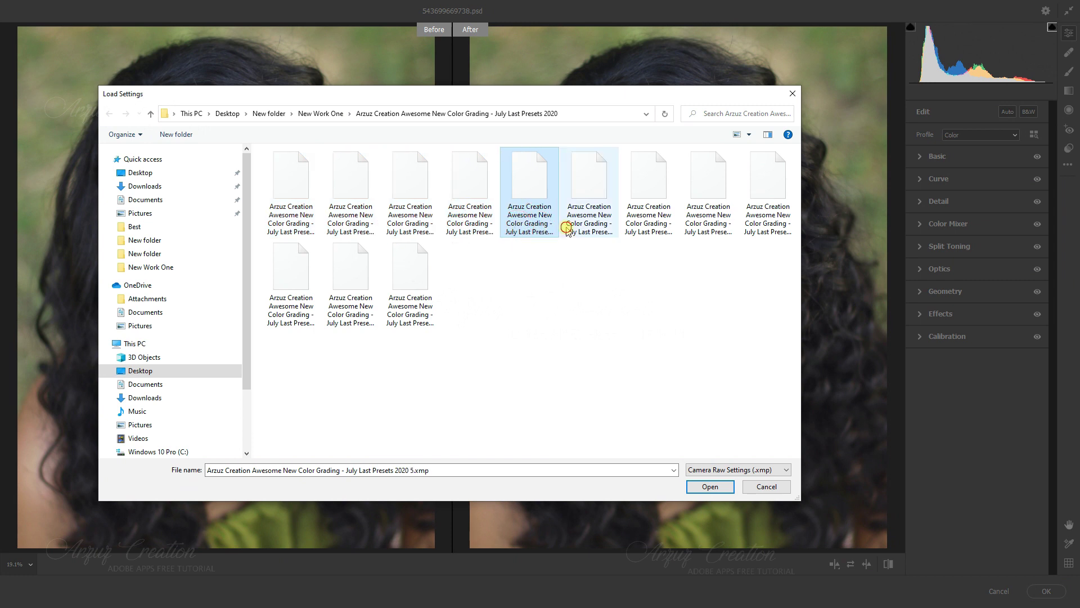
{"action": "left_click", "coordinate": [591, 228]}
{"action": "left_click", "coordinate": [631, 228]}
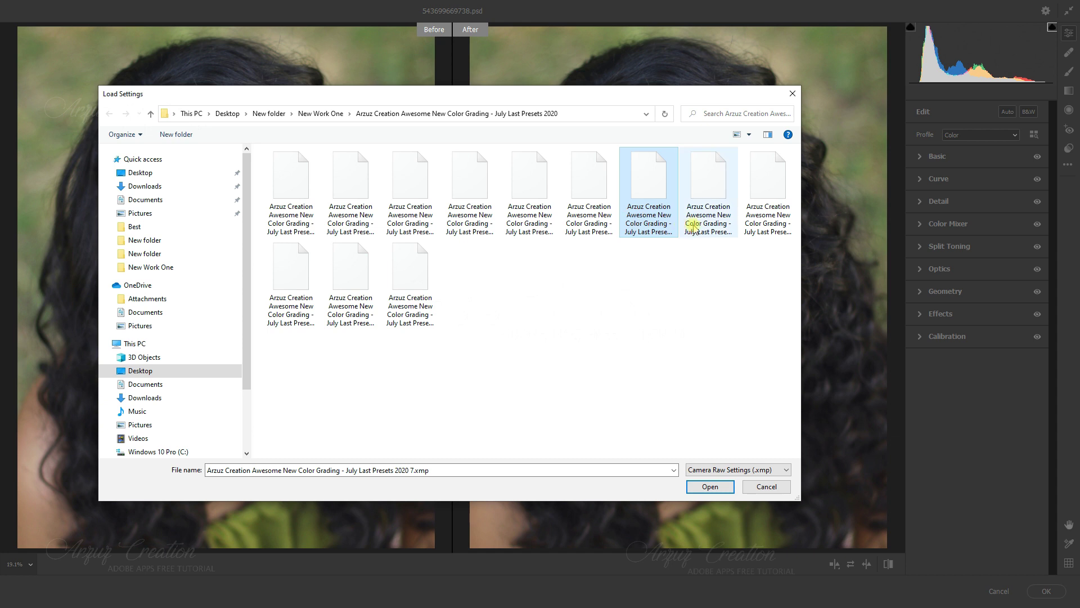
{"action": "left_click", "coordinate": [693, 227]}
{"action": "left_click", "coordinate": [737, 228]}
{"action": "left_click", "coordinate": [286, 291]}
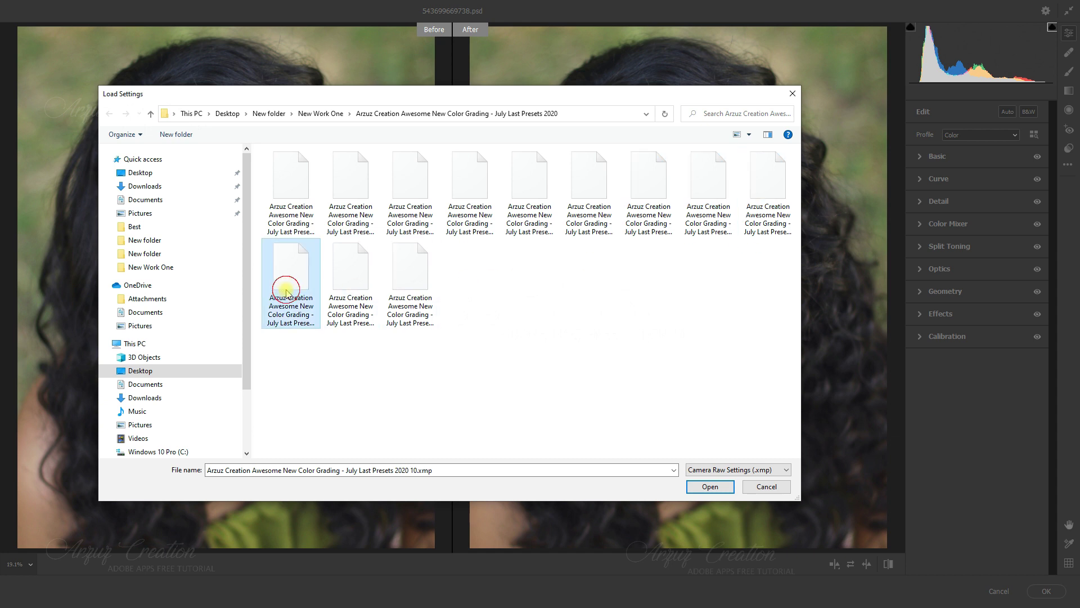
{"action": "left_click", "coordinate": [340, 291]}
{"action": "left_click", "coordinate": [404, 293]}
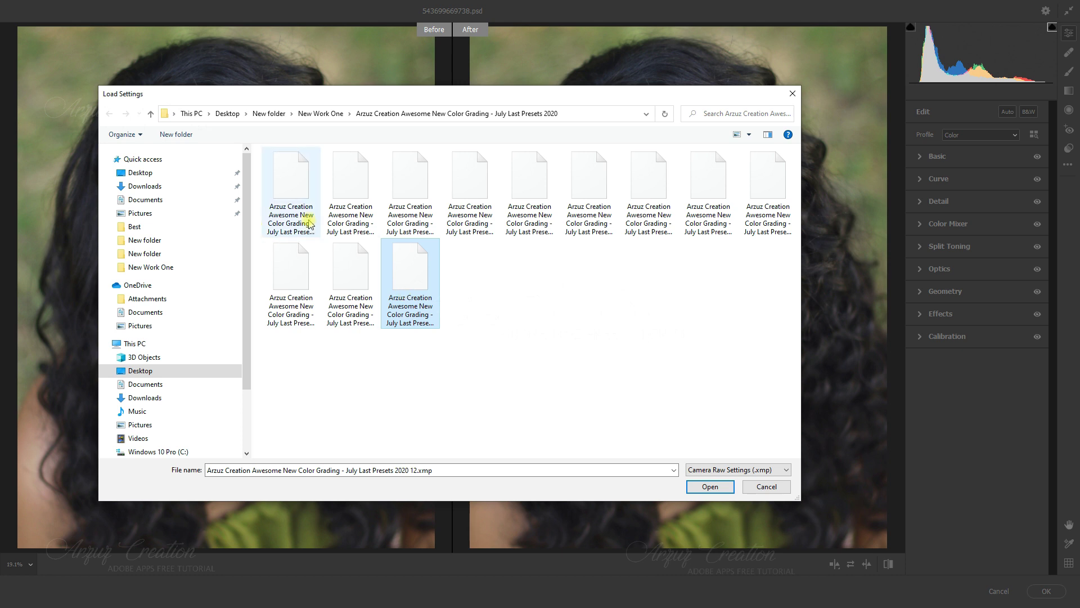
{"action": "left_click", "coordinate": [310, 225]}
Step: Show the preset files as a list to read their full names, and restore the large icons view
{"action": "left_click", "coordinate": [749, 134]}
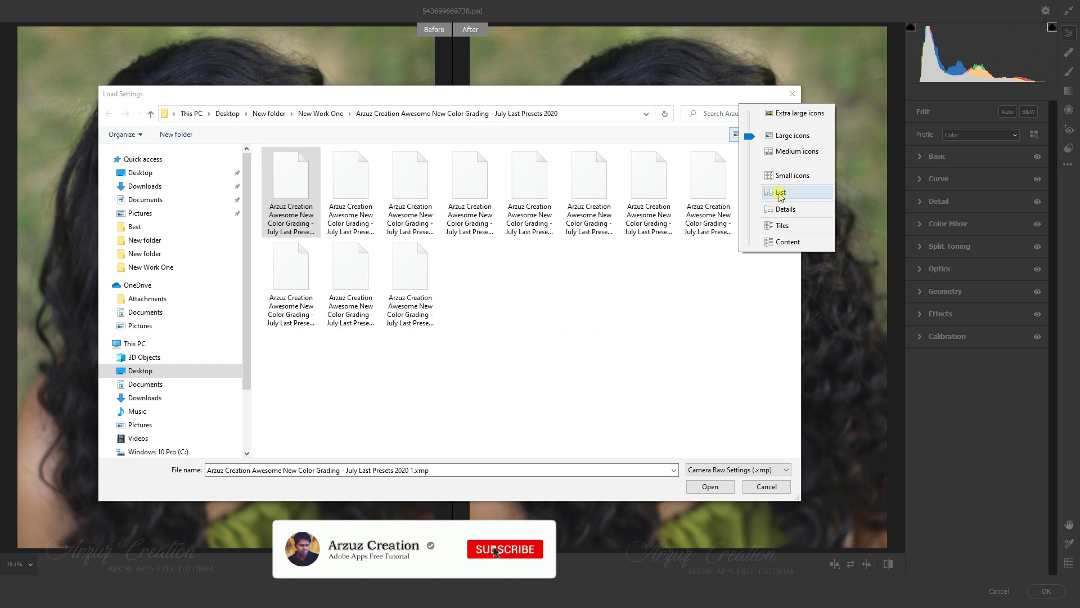
{"action": "left_click", "coordinate": [780, 193]}
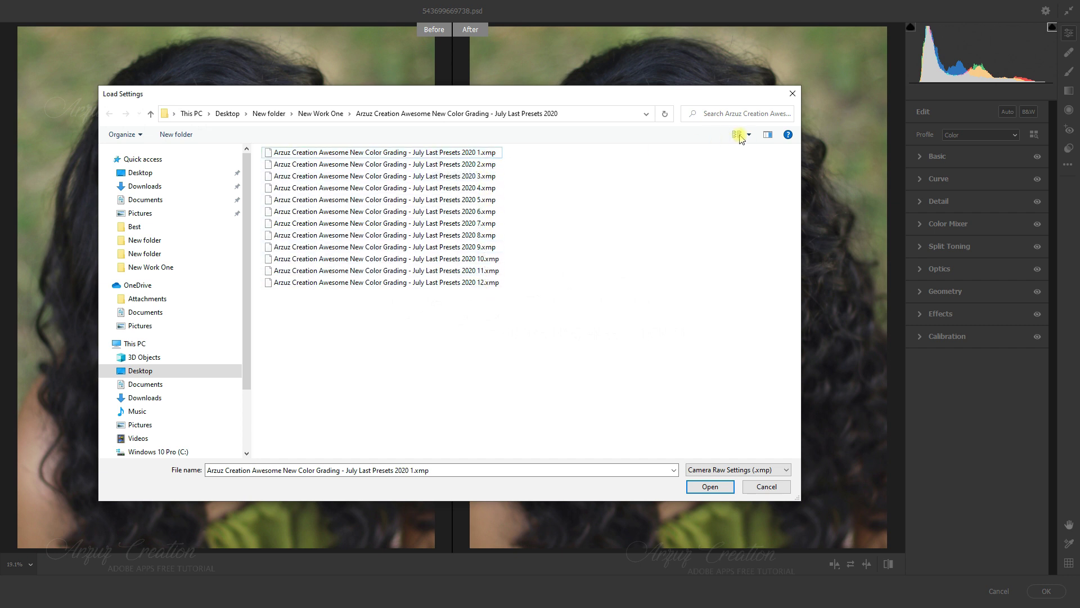
{"action": "left_click", "coordinate": [750, 135]}
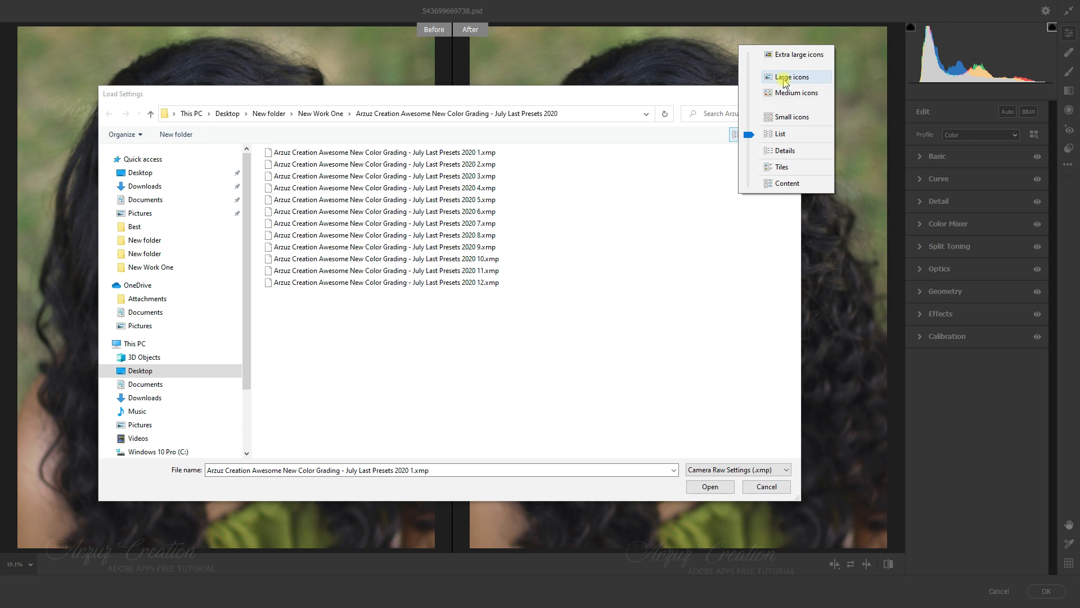
{"action": "left_click", "coordinate": [785, 79]}
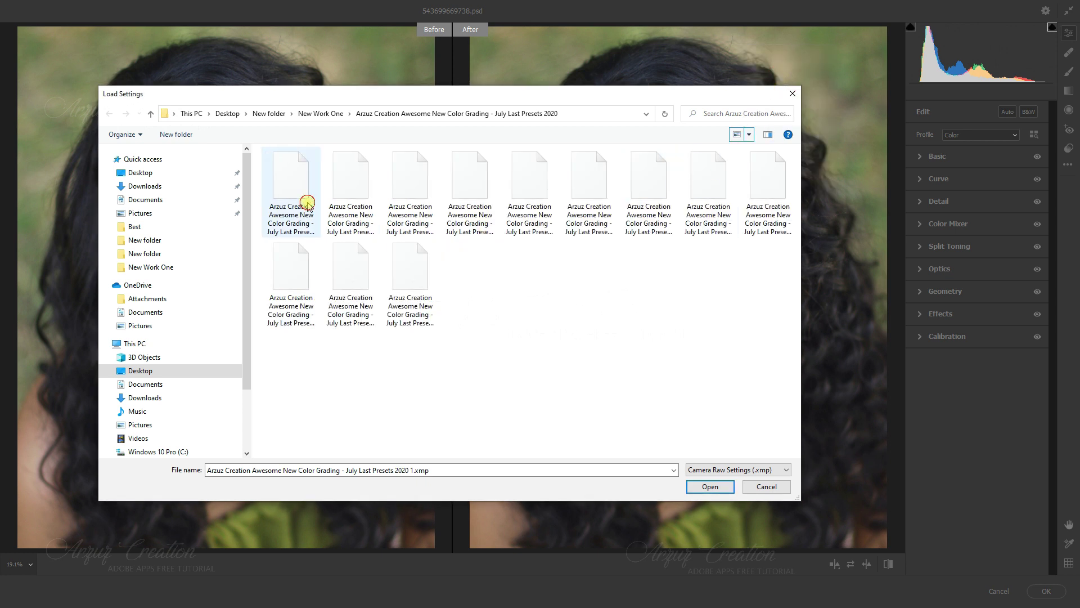
Step: Load the preset "Arzuz Creation Awesome New Color Grading - July Last Presets 2020 1.xmp" and compare the portrait with and without it
{"action": "left_click", "coordinate": [308, 203]}
{"action": "left_click", "coordinate": [708, 487]}
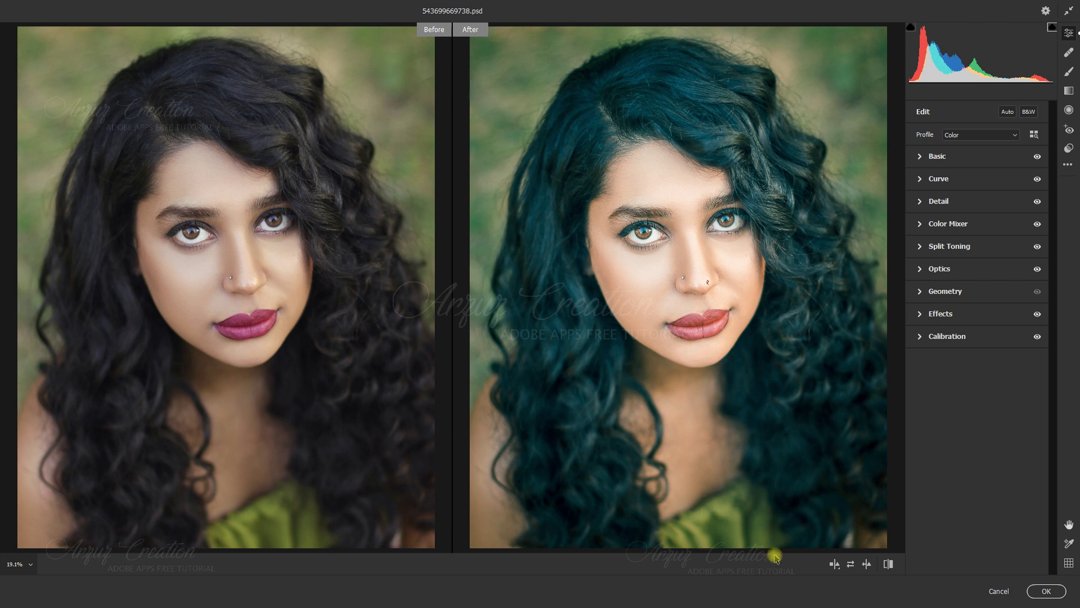
{"action": "key", "text": "p"}
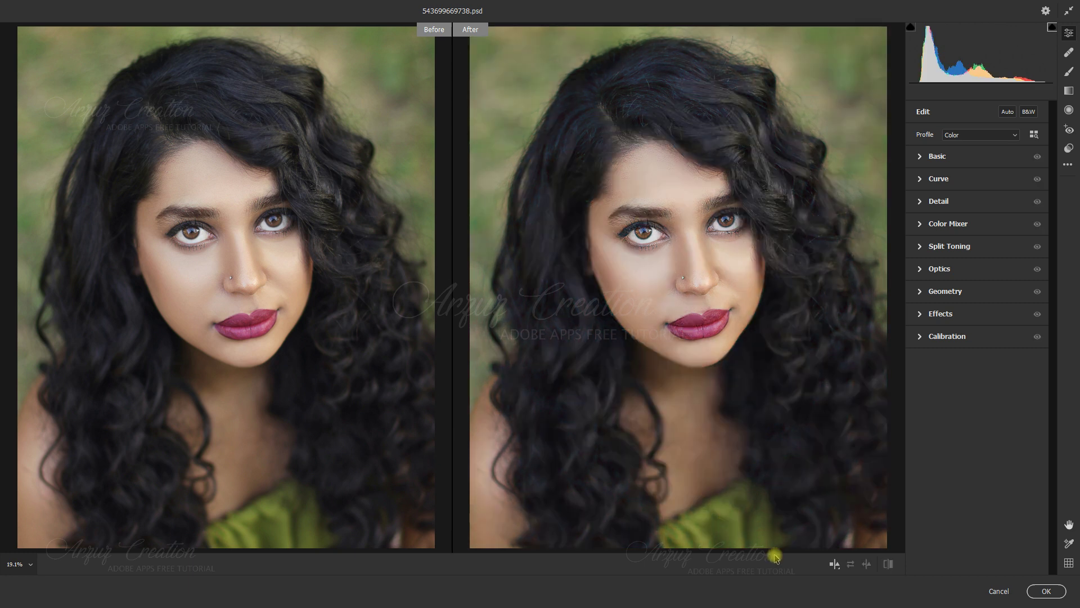
{"action": "key", "text": "p"}
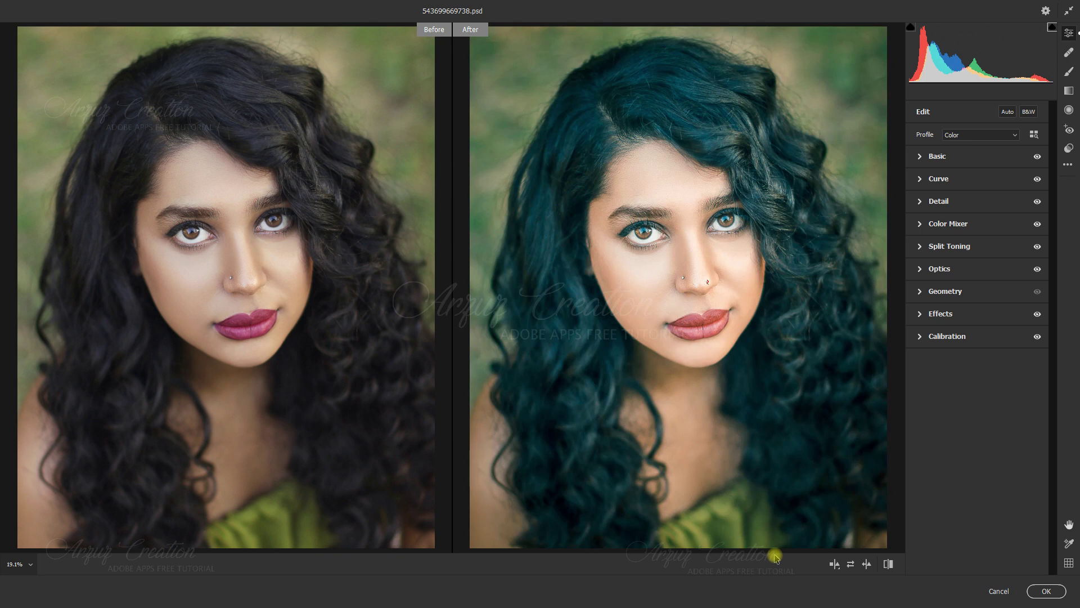
{"action": "key", "text": "p"}
{"action": "key", "text": "p"}
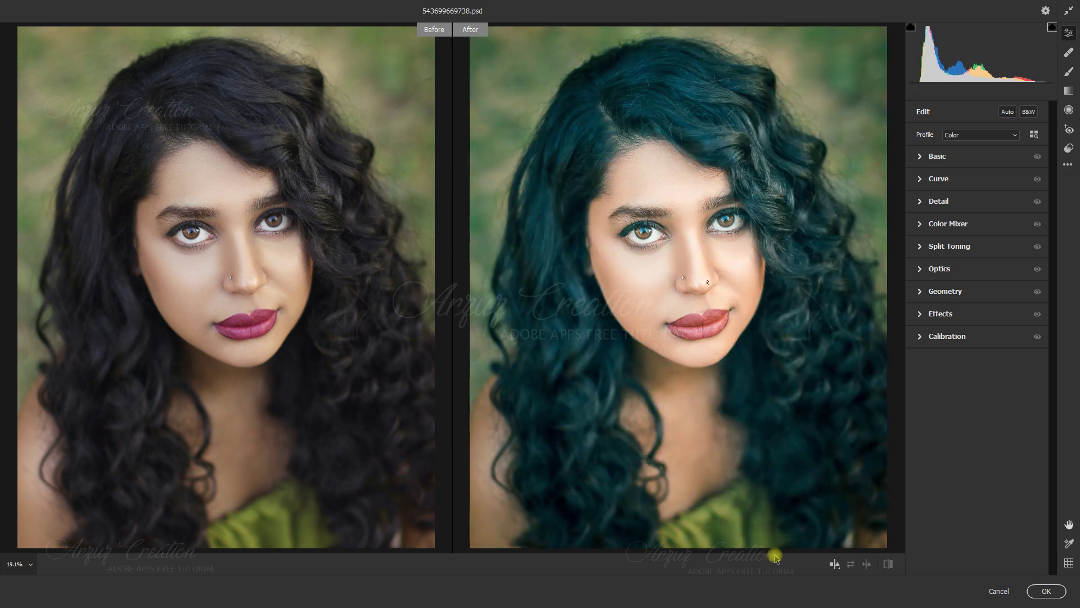
{"action": "key", "text": "p"}
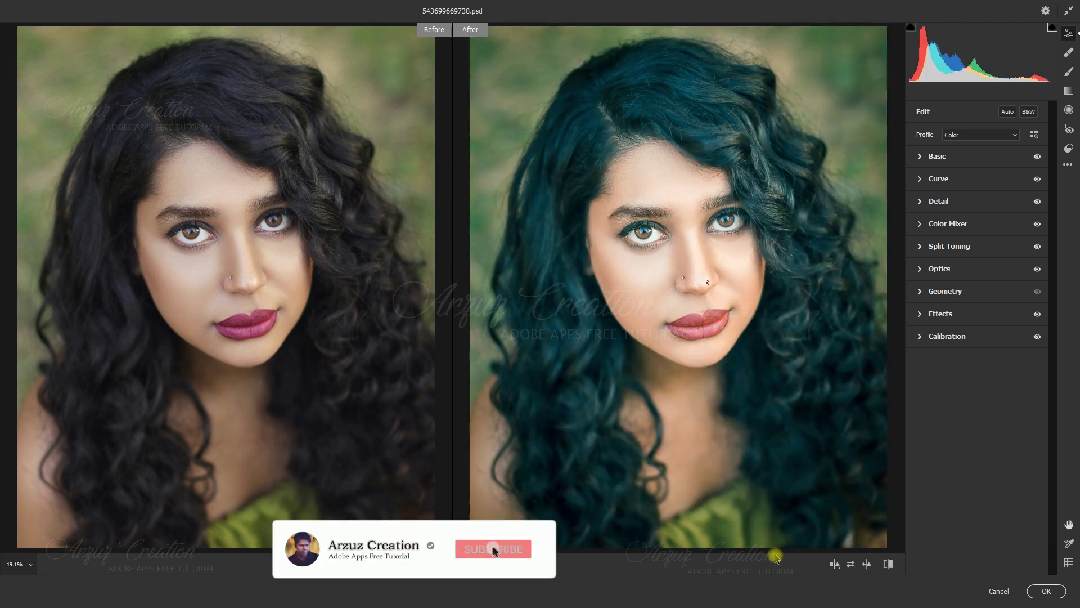
{"action": "key", "text": "p"}
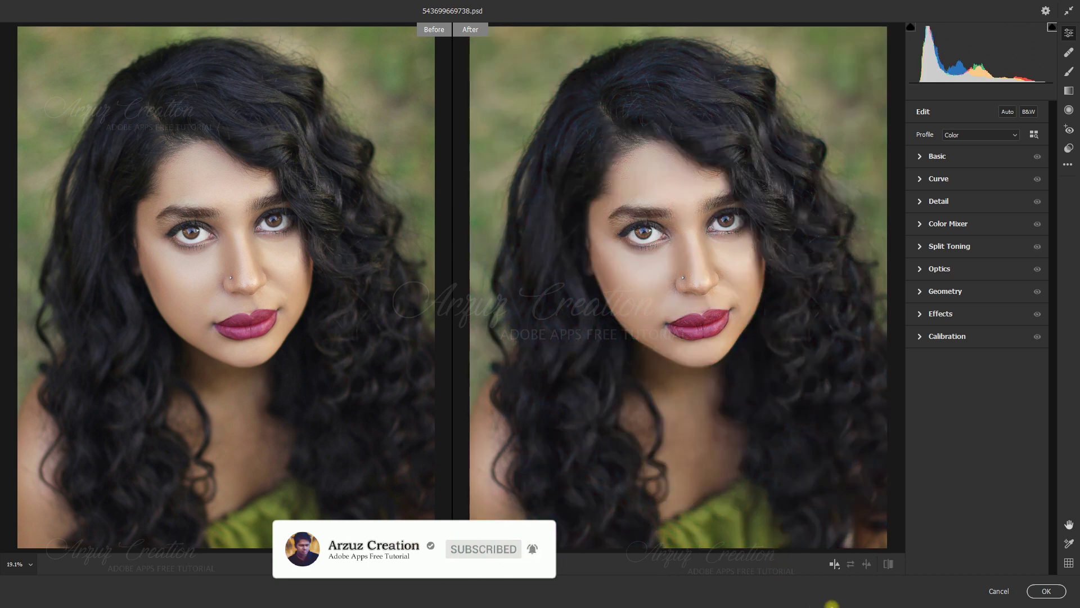
Step: Load the preset "Arzuz Creation Awesome New Color Grading - July Last Presets 2020 2.xmp" onto the portrait
{"action": "left_click", "coordinate": [1069, 167]}
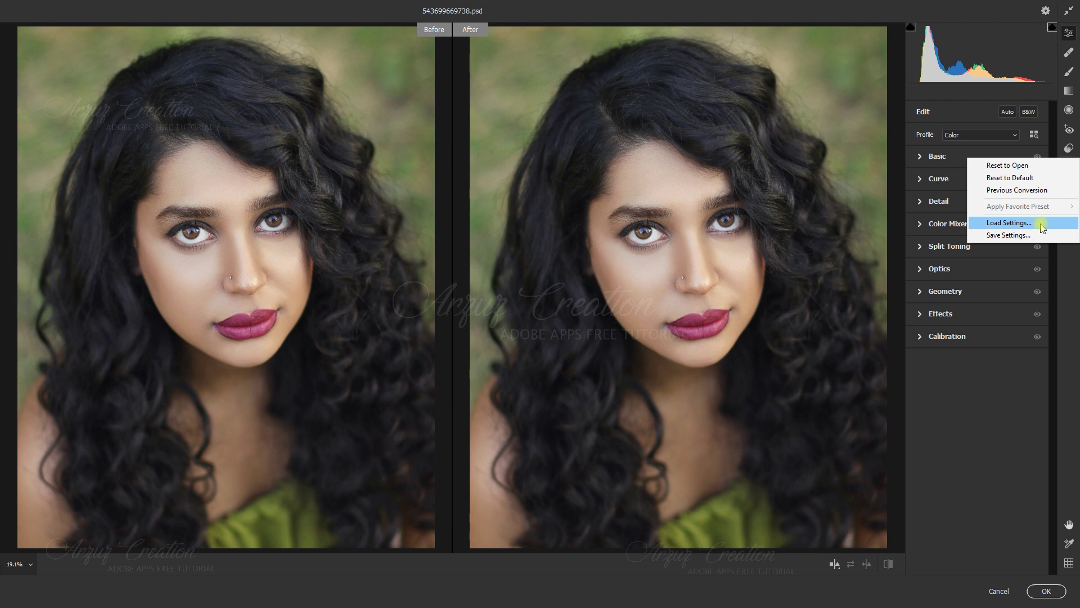
{"action": "left_click", "coordinate": [1064, 225]}
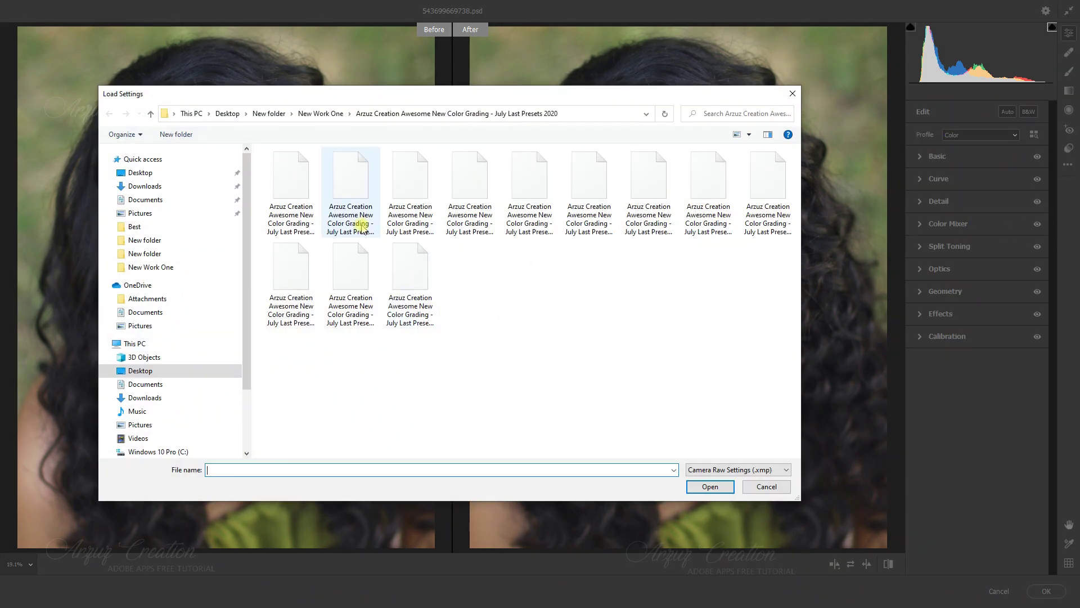
{"action": "left_click", "coordinate": [360, 225]}
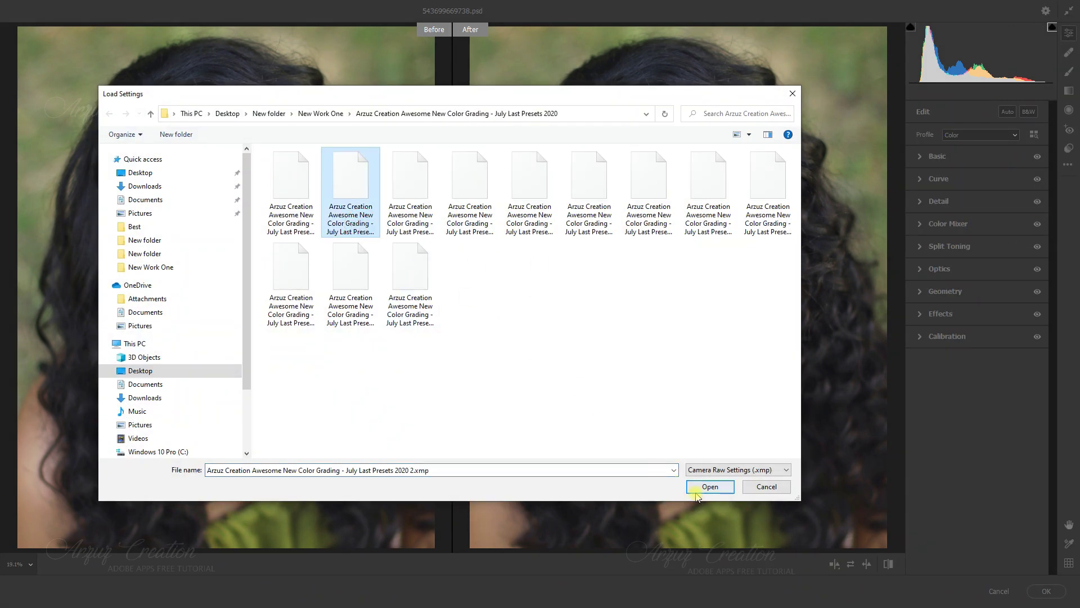
{"action": "left_click", "coordinate": [710, 487]}
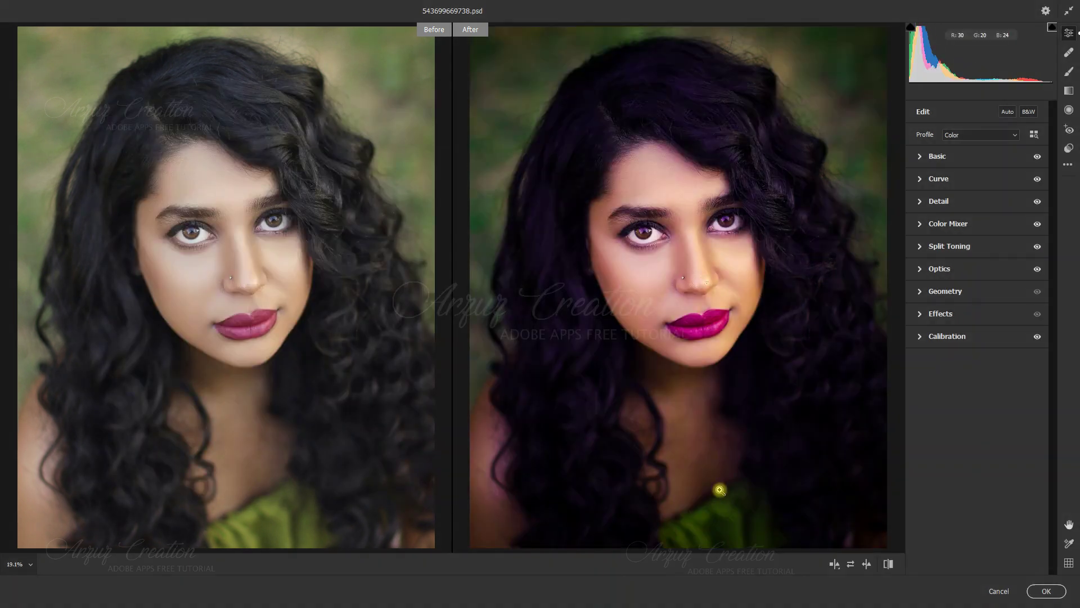
Step: Compare the portrait several times with and without the July Last Presets 2020 2 settings, leaving them off
{"action": "left_click_drag", "start_coordinate": [720, 489], "coordinate": [721, 489]}
{"action": "key", "text": "p"}
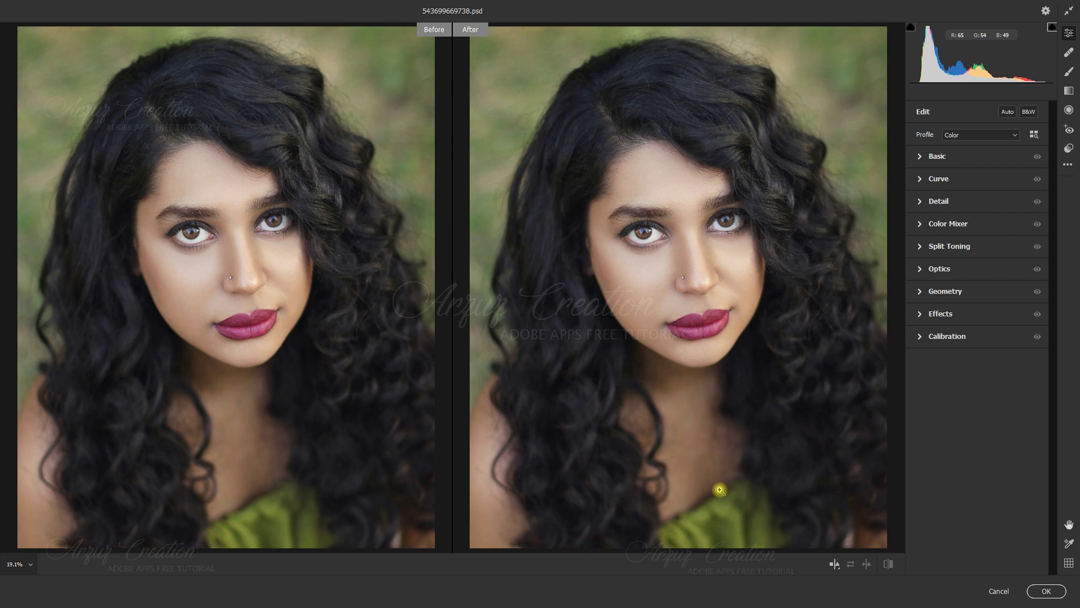
{"action": "key", "text": "p"}
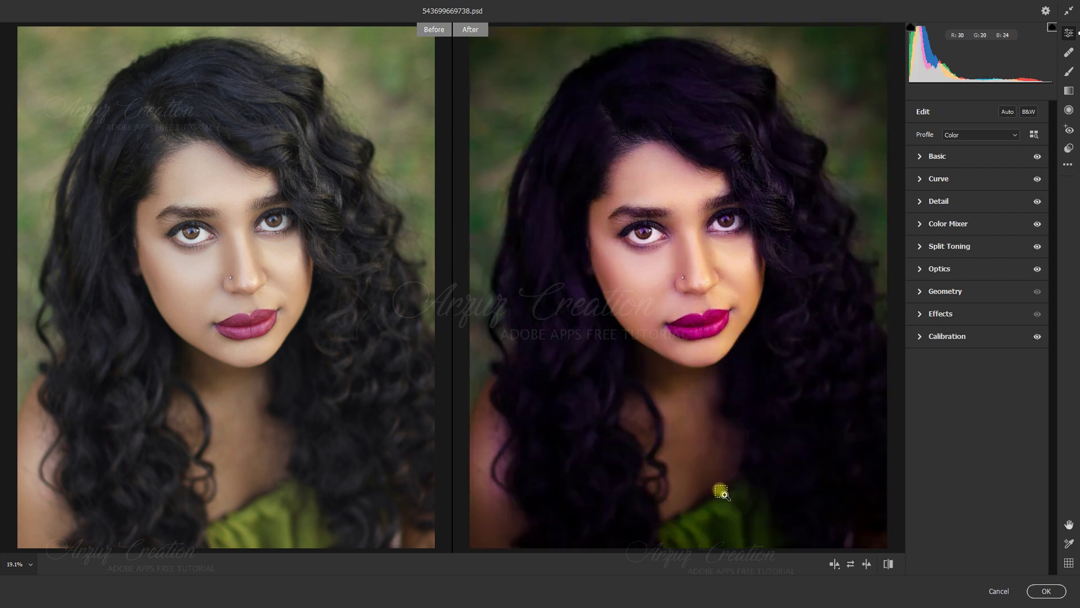
{"action": "left_click_drag", "start_coordinate": [725, 494], "coordinate": [720, 490]}
{"action": "key", "text": "p"}
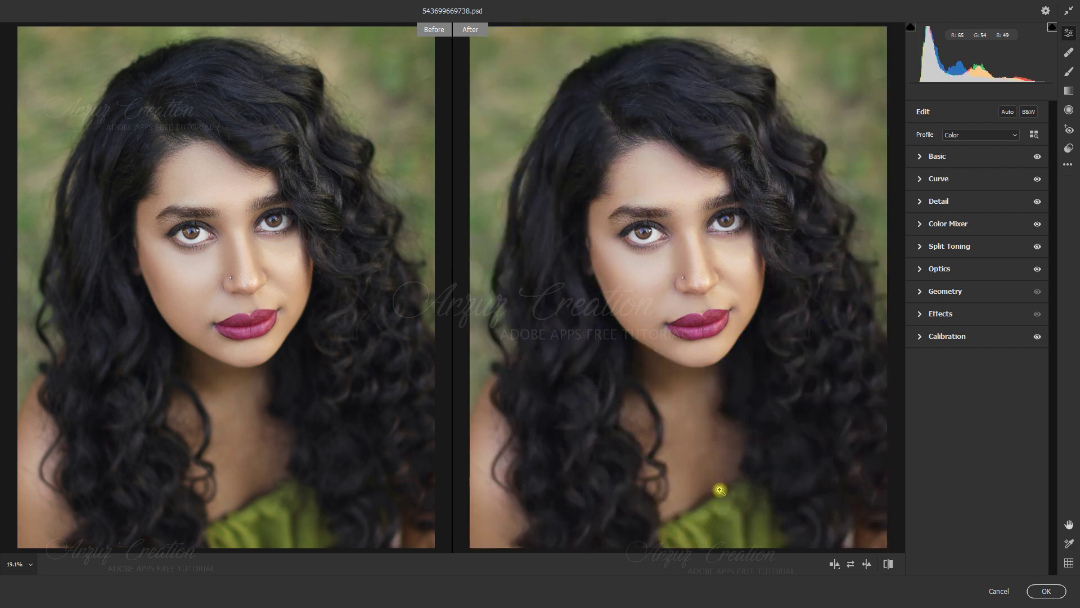
{"action": "key", "text": "p"}
{"action": "left_click", "coordinate": [721, 490]}
{"action": "key", "text": "p"}
{"action": "key", "text": "p"}
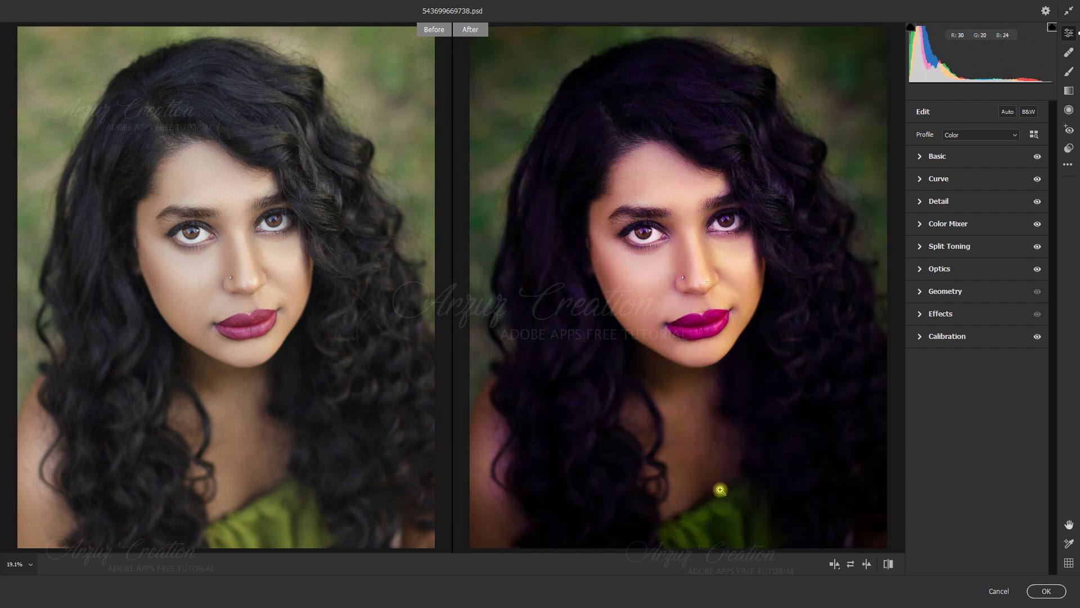
{"action": "key", "text": "p"}
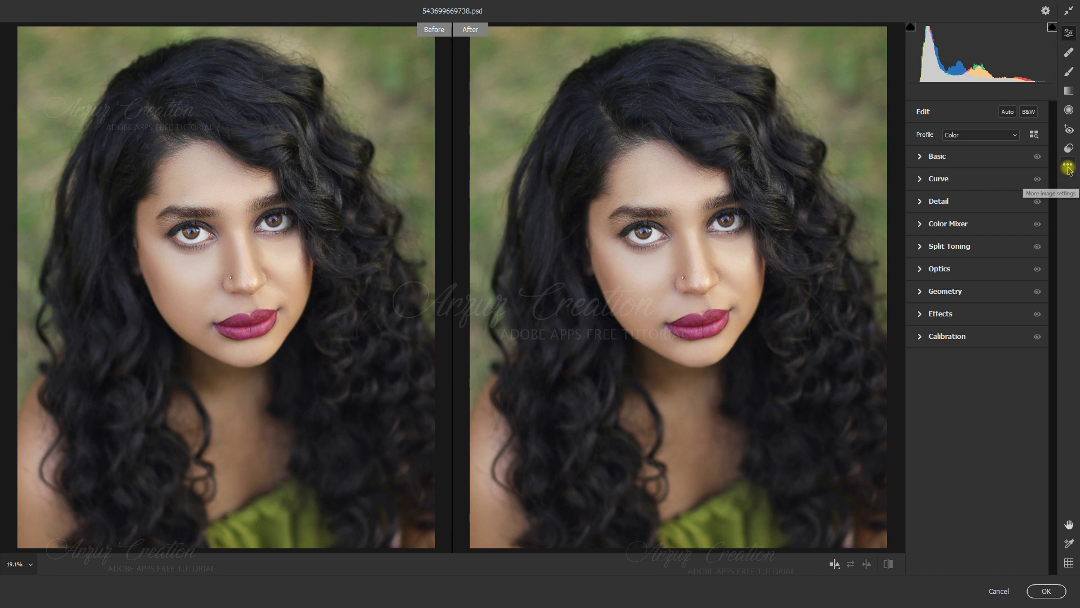
Step: Load the preset "Arzuz Creation Awesome New Color Grading - July Last Presets 2020 3.xmp" and compare the portrait with and without it, leaving it off
{"action": "left_click", "coordinate": [1068, 165]}
{"action": "left_click", "coordinate": [1045, 224]}
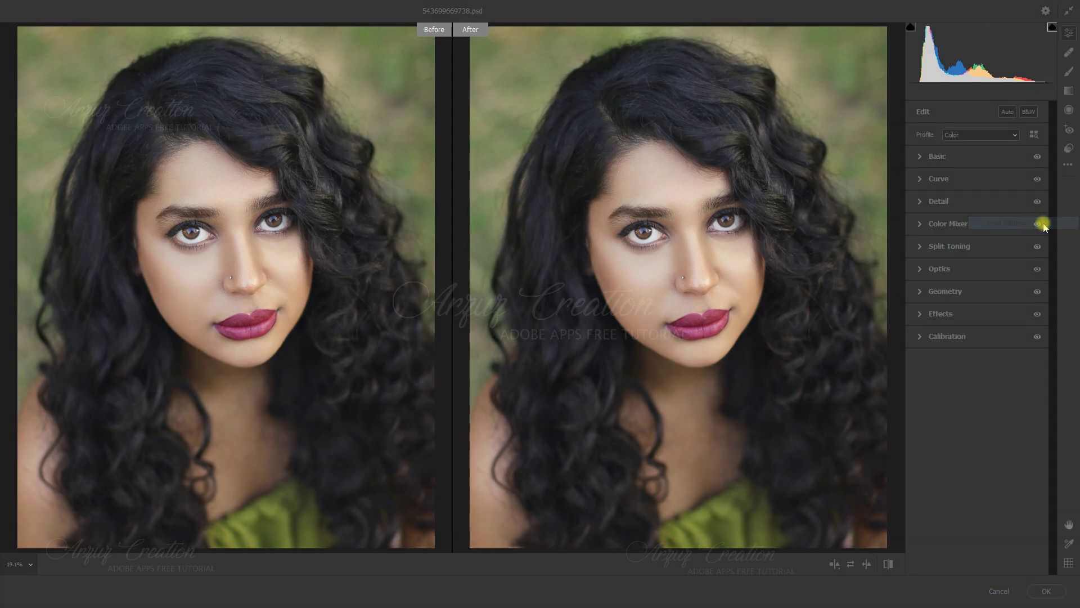
{"action": "left_click", "coordinate": [408, 195]}
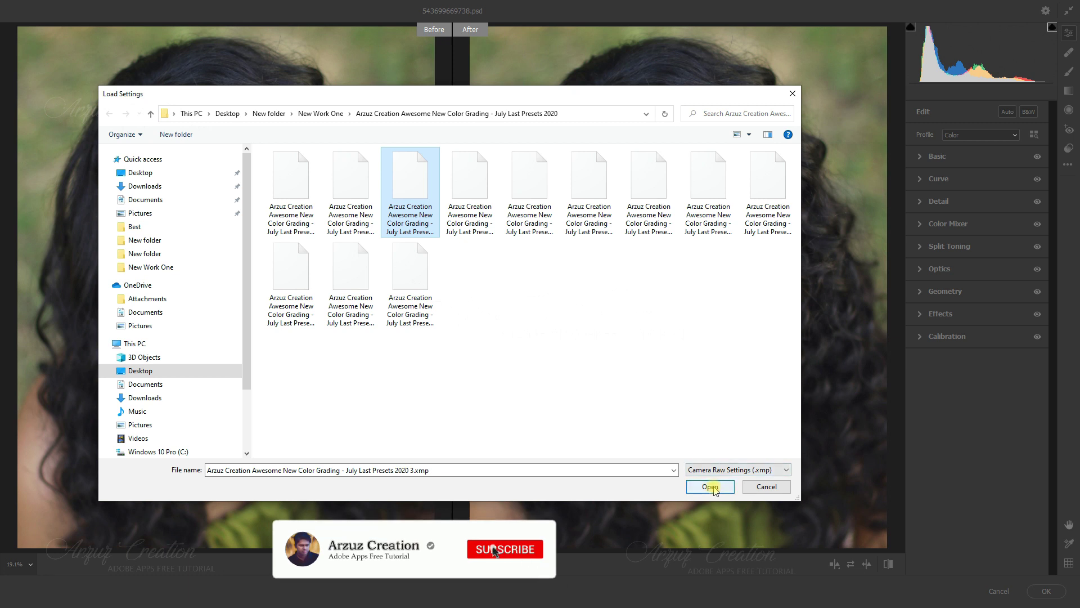
{"action": "left_click", "coordinate": [710, 488]}
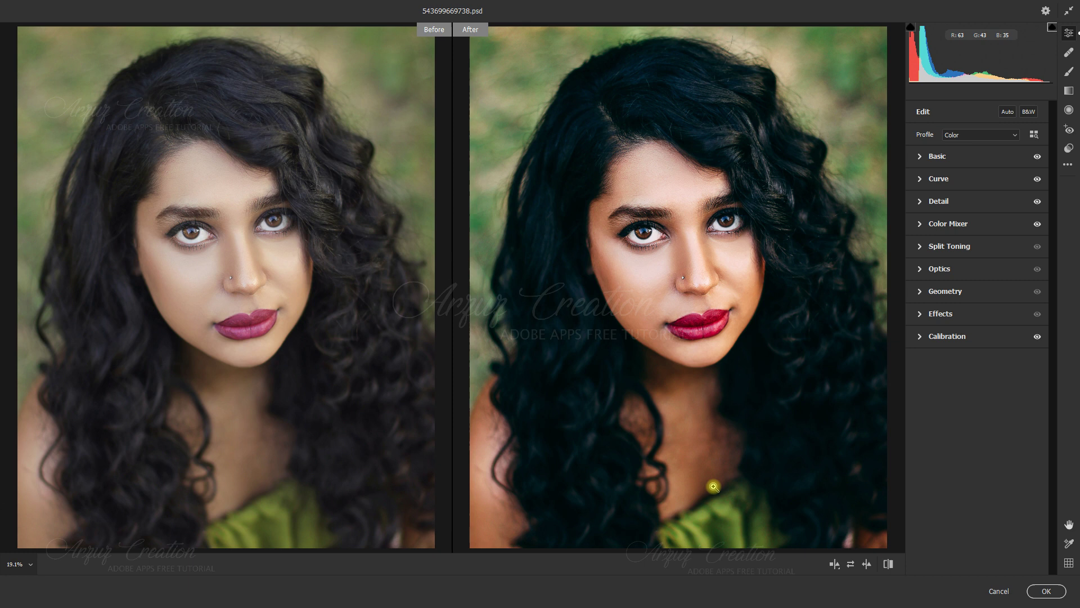
{"action": "key", "text": "ctrl+z"}
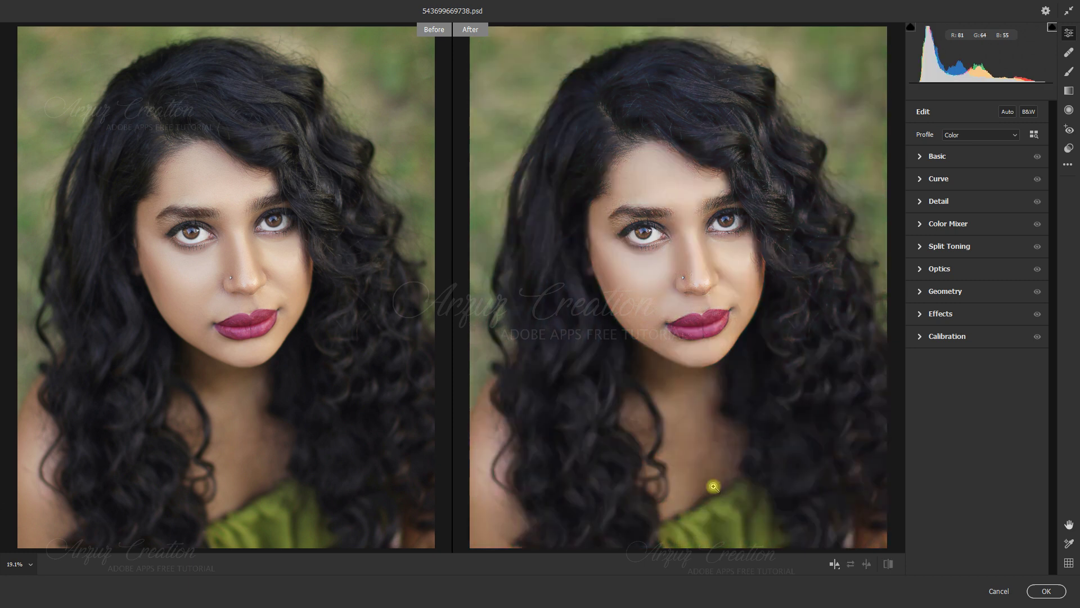
{"action": "key", "text": "ctrl+shift+z"}
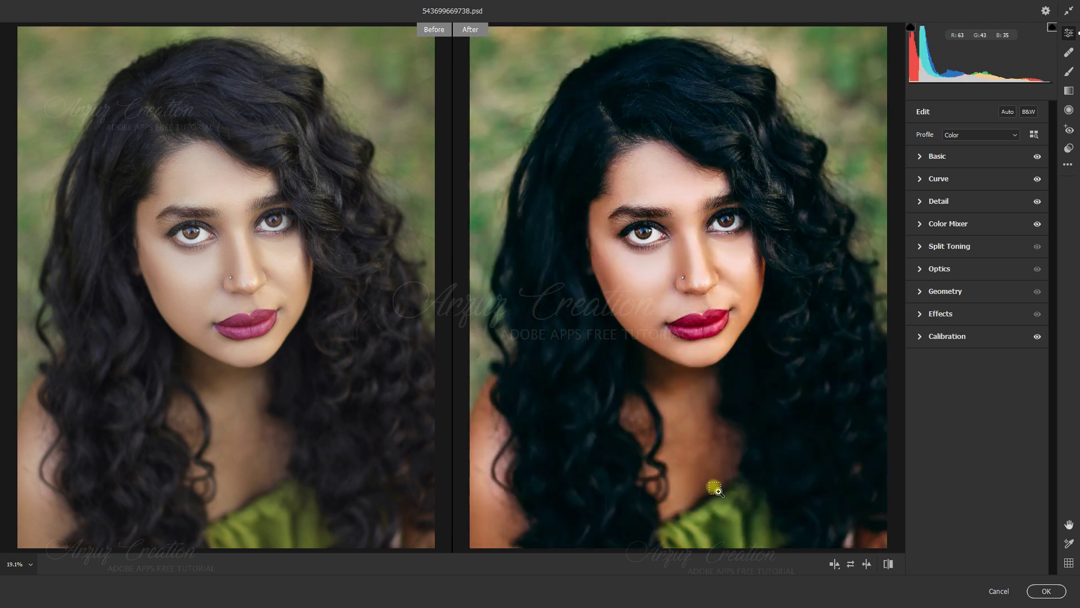
{"action": "key", "text": "ctrl+z"}
{"action": "key", "text": "ctrl+shift+z"}
{"action": "key", "text": "ctrl+z"}
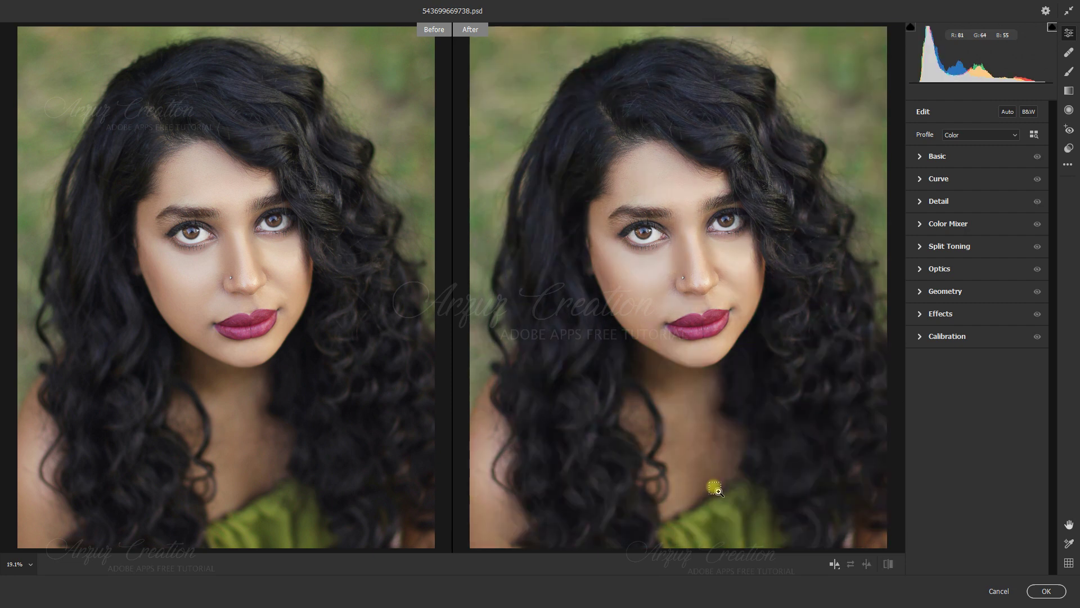
{"action": "key", "text": "ctrl+shift+z"}
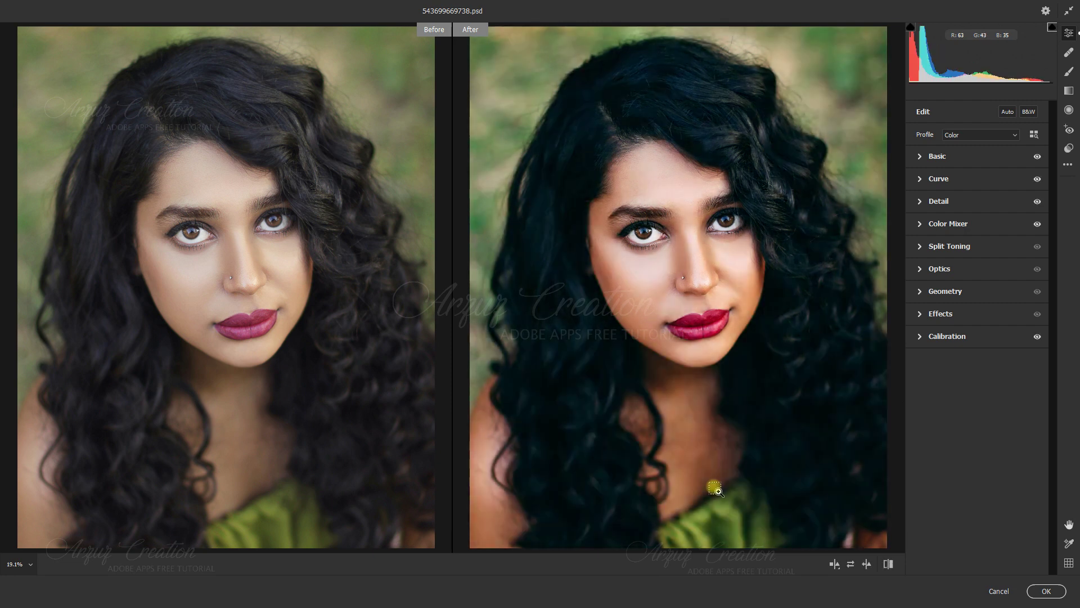
{"action": "key", "text": "ctrl+z"}
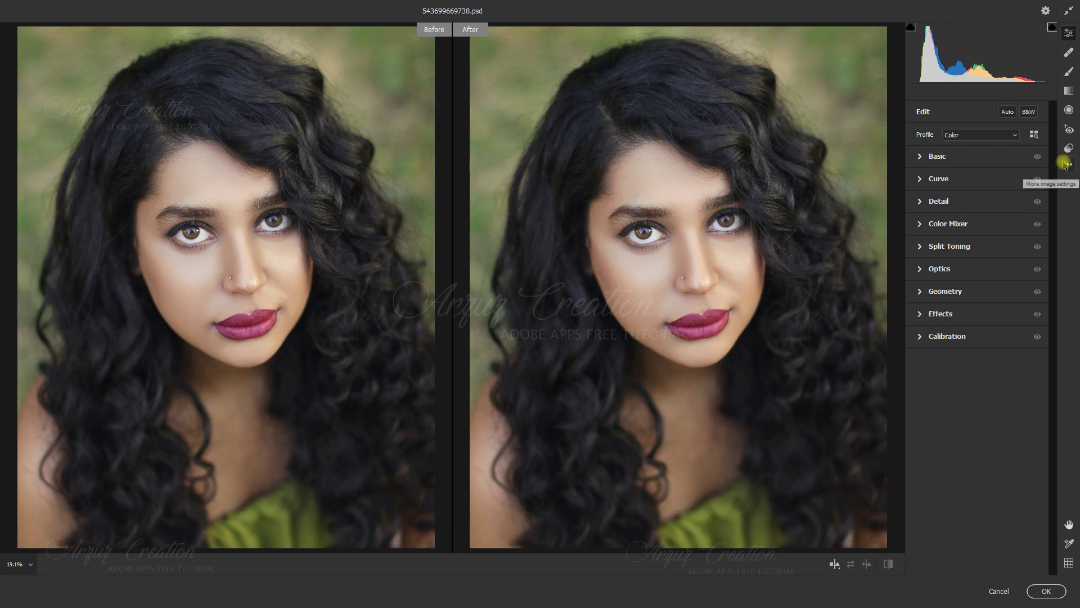
Step: Load the preset "Arzuz Creation Awesome New Color Grading - July Last Presets 2020 4.xmp" and compare the portrait with and without it, leaving it off
{"action": "left_click", "coordinate": [1065, 165]}
{"action": "left_click", "coordinate": [1046, 207]}
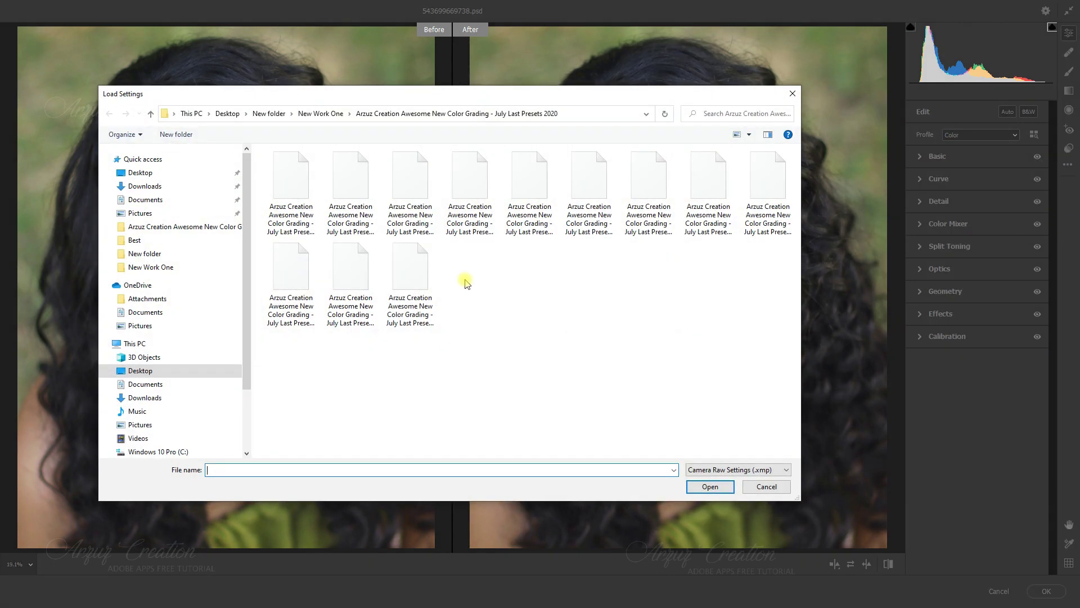
{"action": "left_click", "coordinate": [474, 224]}
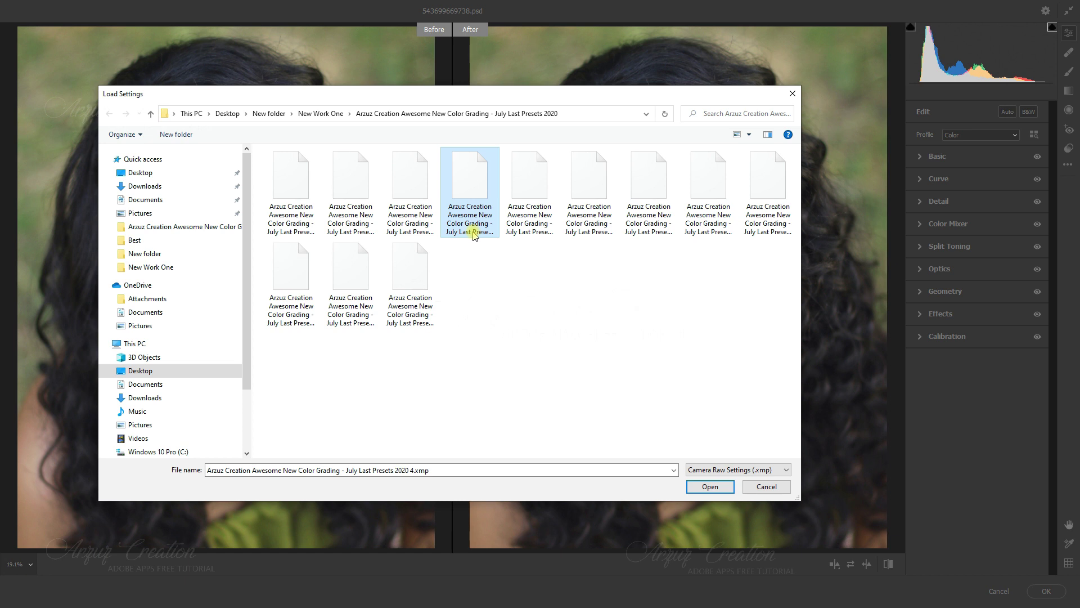
{"action": "left_click", "coordinate": [708, 487]}
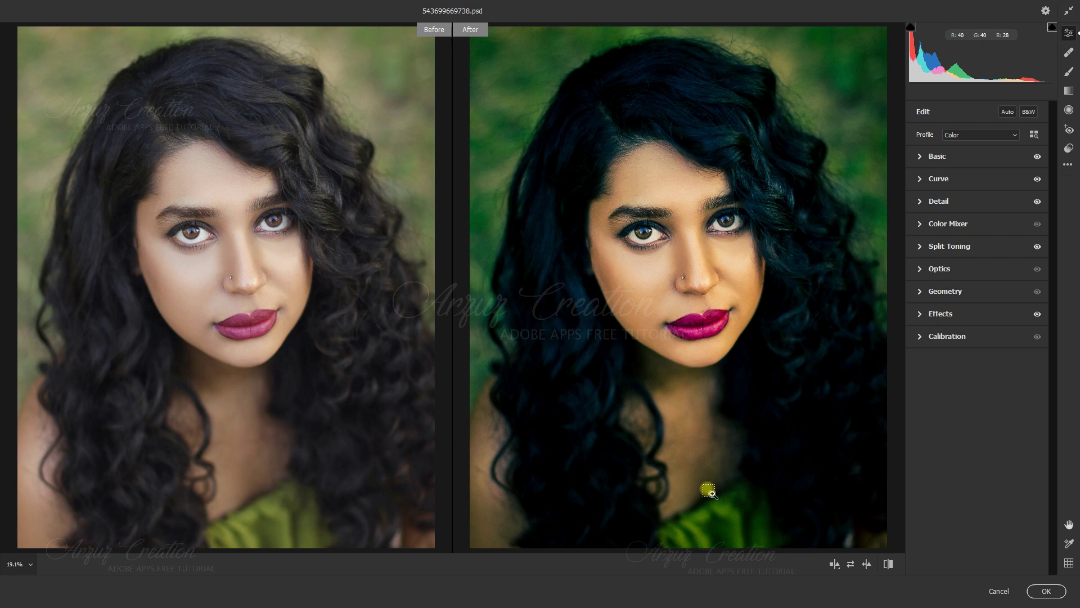
{"action": "key", "text": "p"}
{"action": "key", "text": "p"}
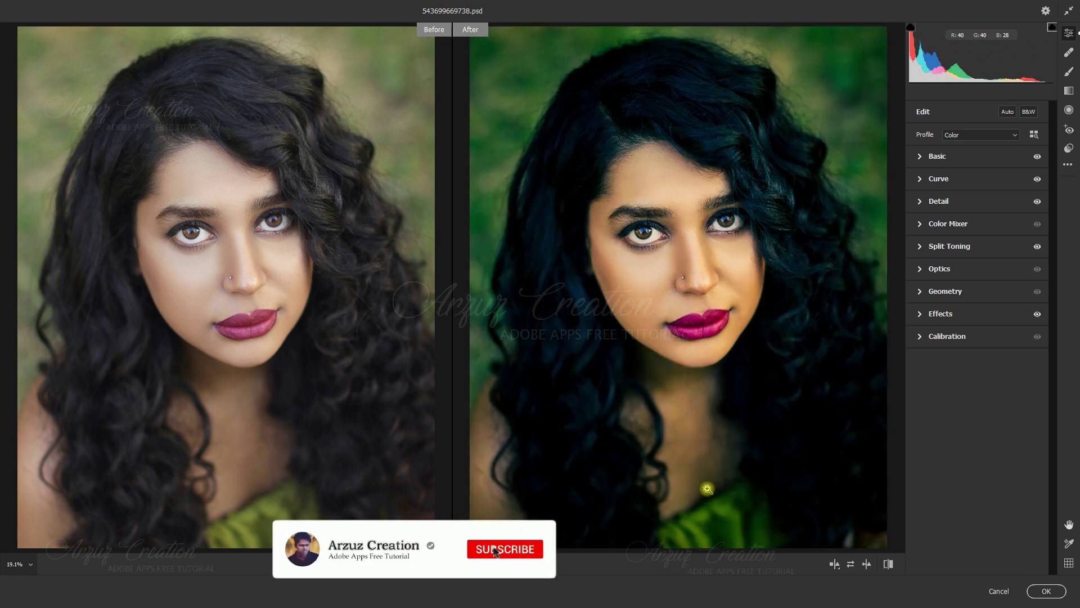
{"action": "key", "text": "p"}
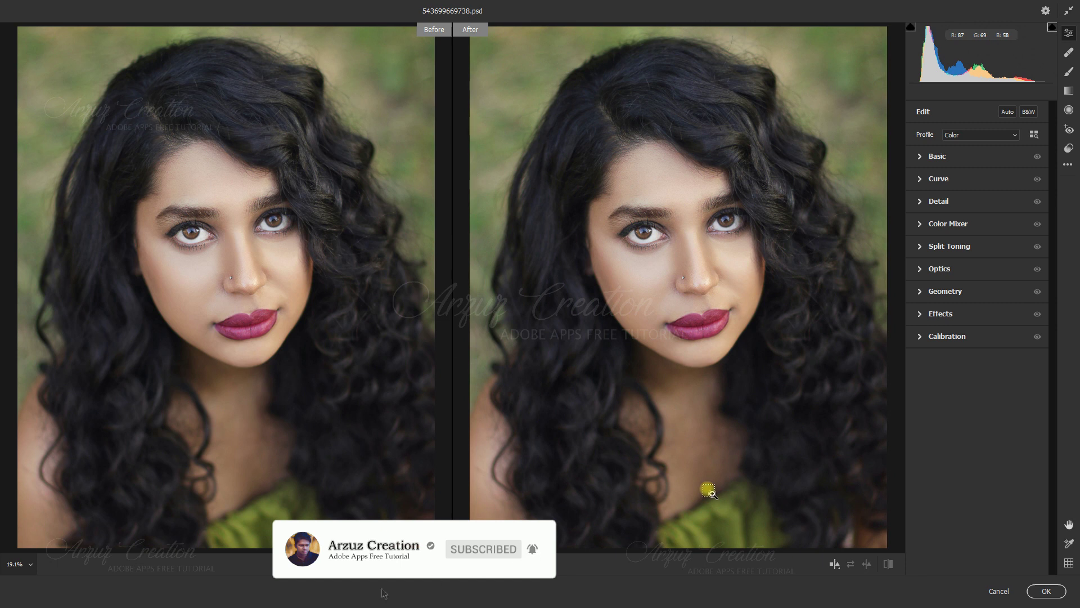
{"action": "key", "text": "p"}
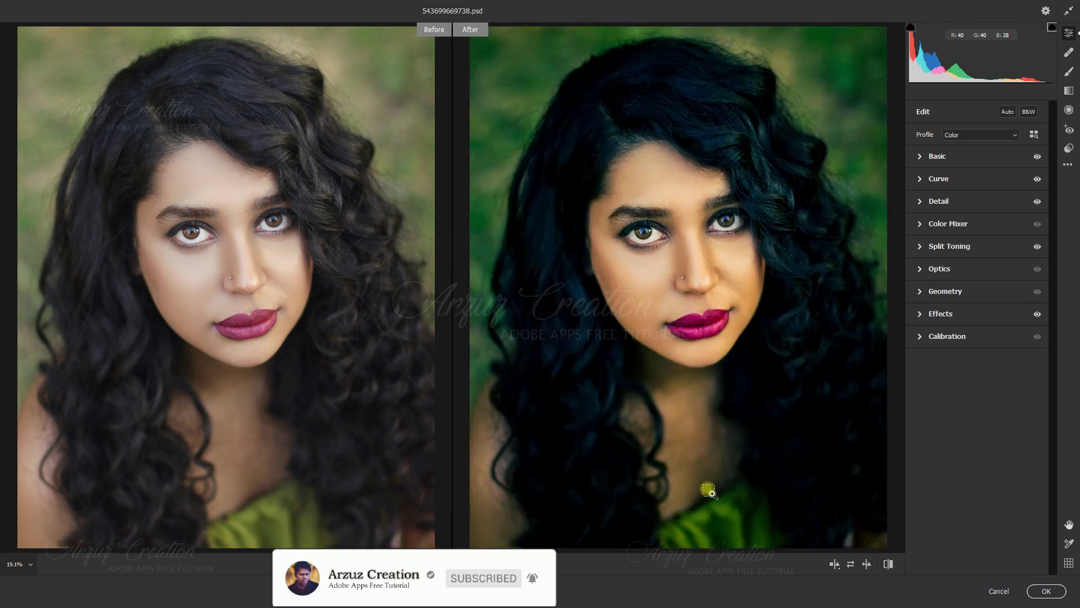
{"action": "key", "text": "p"}
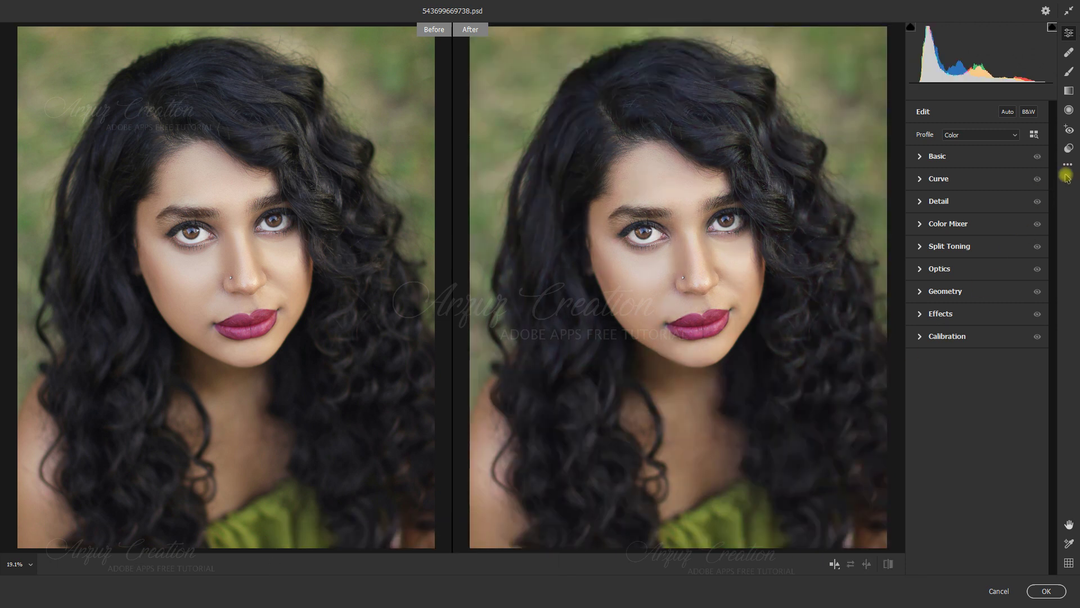
Step: Load the preset "Arzuz Creation Awesome New Color Grading - July Last Presets 2020 6.xmp" and compare the portrait with and without it, leaving it off
{"action": "left_click", "coordinate": [1068, 164]}
{"action": "left_click", "coordinate": [1061, 227]}
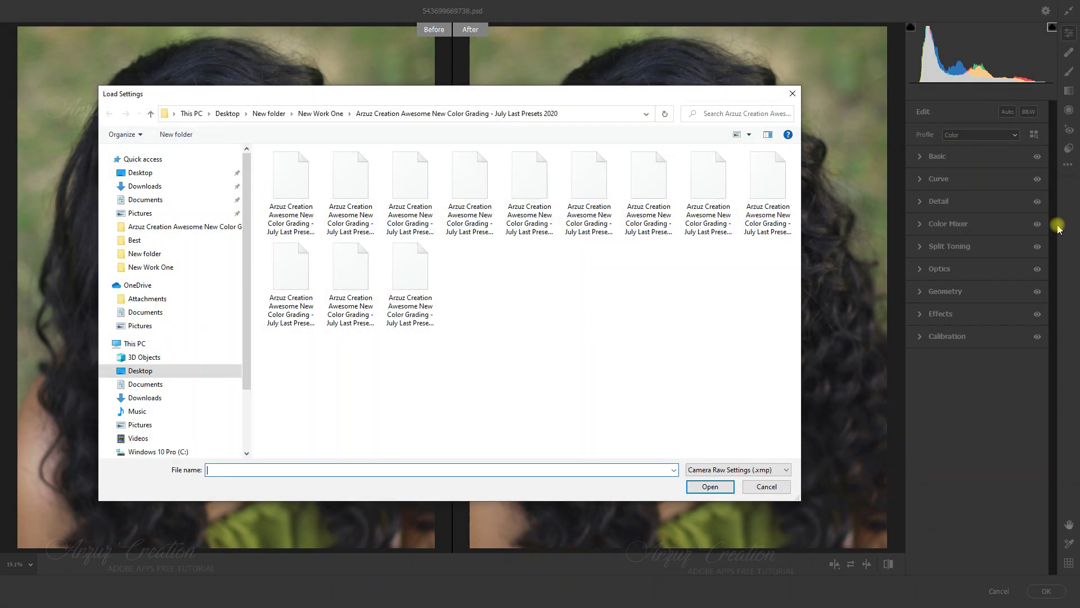
{"action": "left_click", "coordinate": [596, 231]}
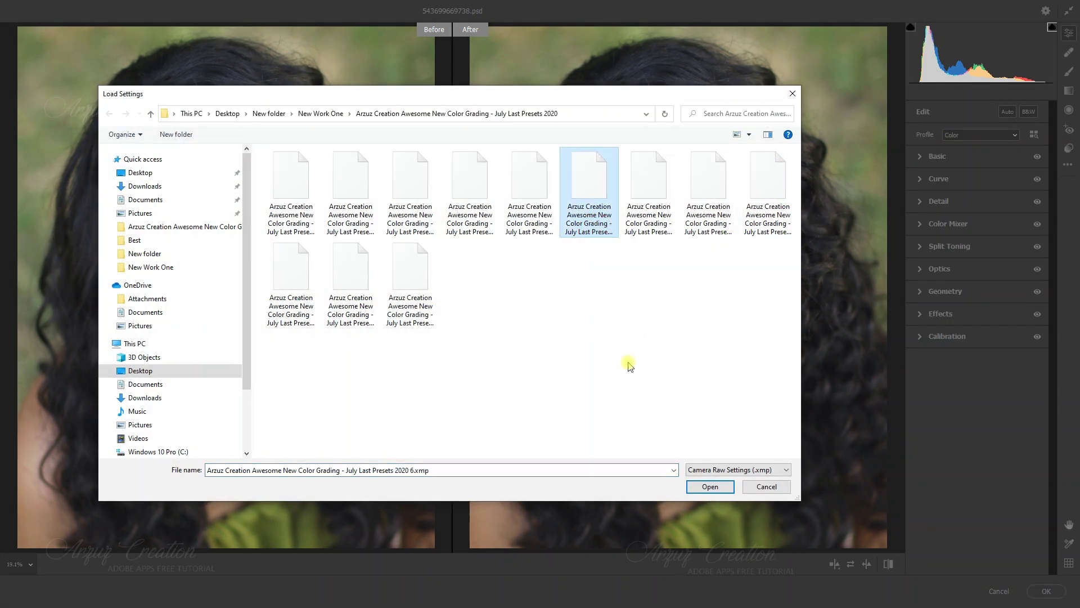
{"action": "left_click", "coordinate": [711, 491]}
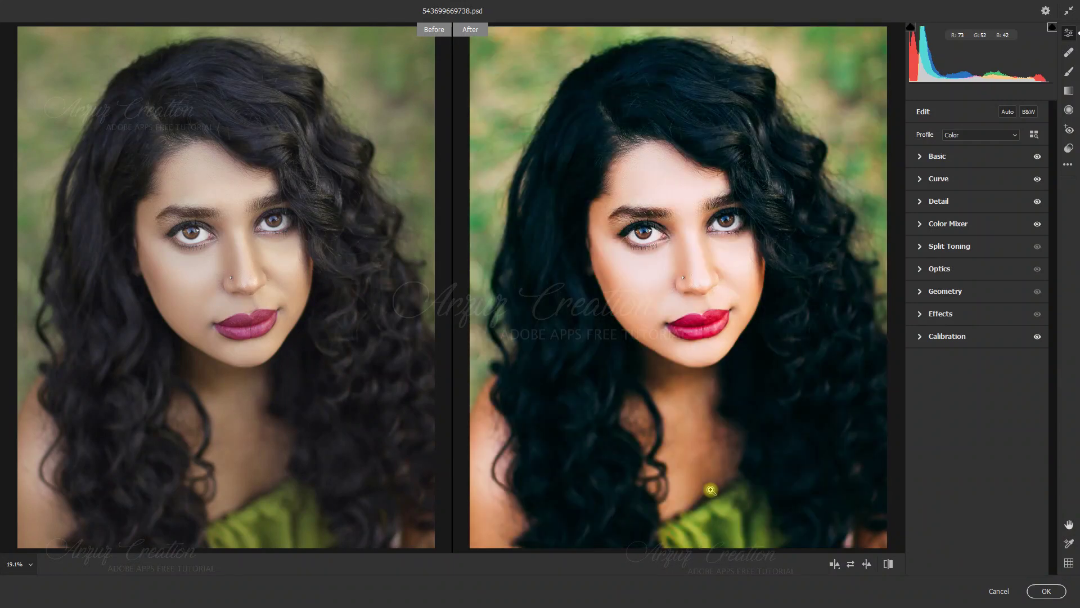
{"action": "key", "text": "p"}
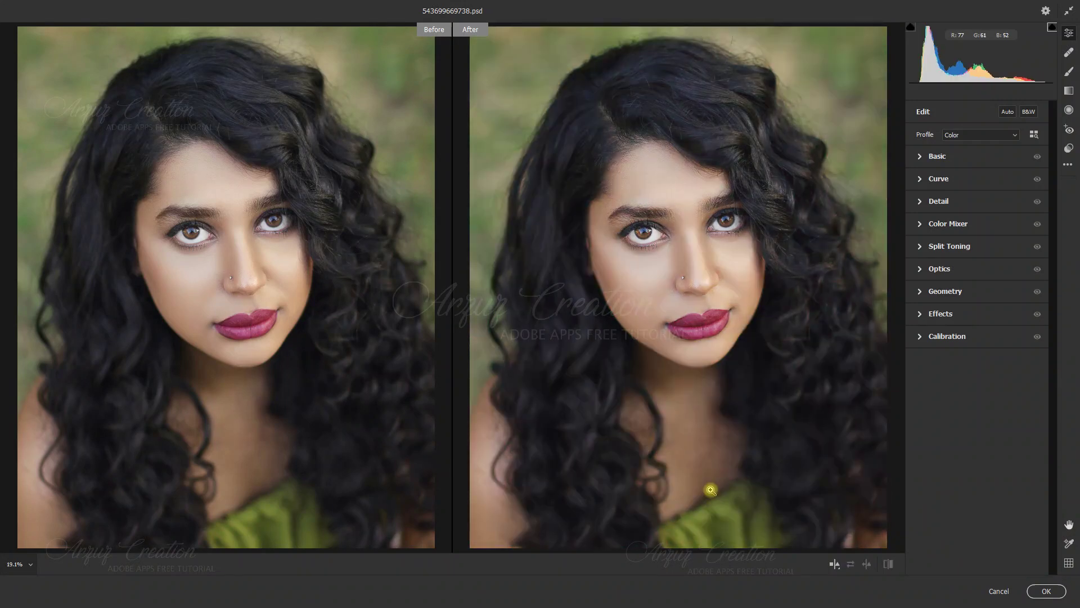
{"action": "key", "text": "p"}
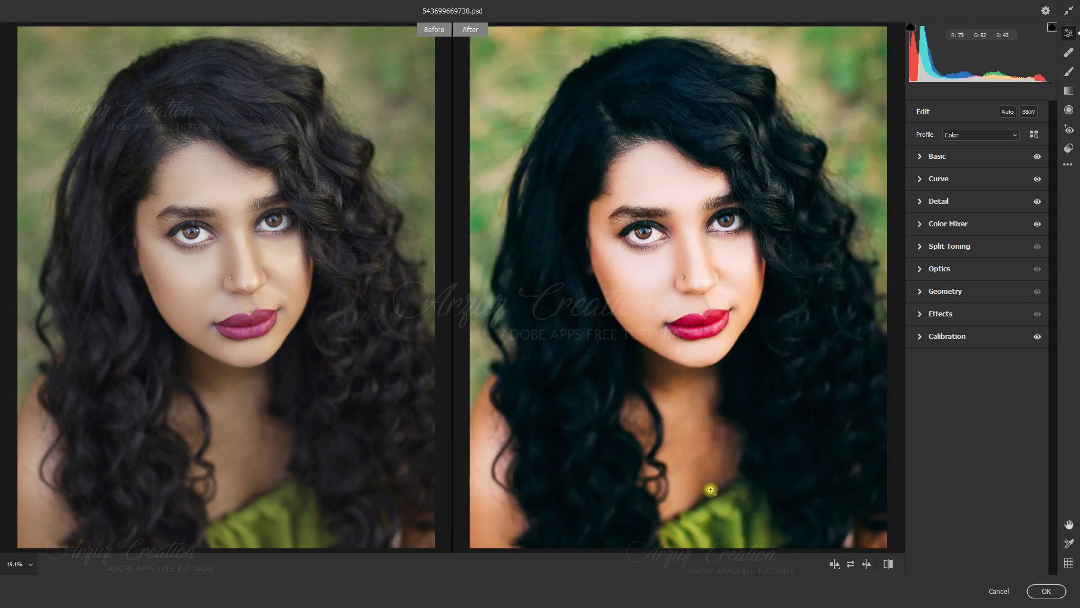
{"action": "key", "text": "p"}
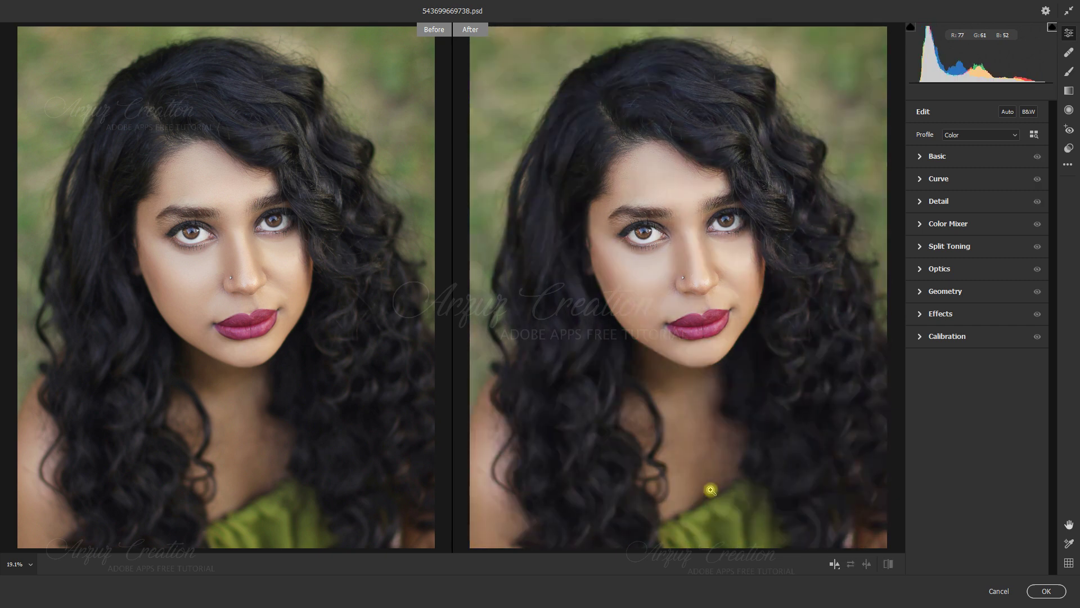
{"action": "key", "text": "p"}
{"action": "key", "text": "p"}
{"action": "key", "text": "p"}
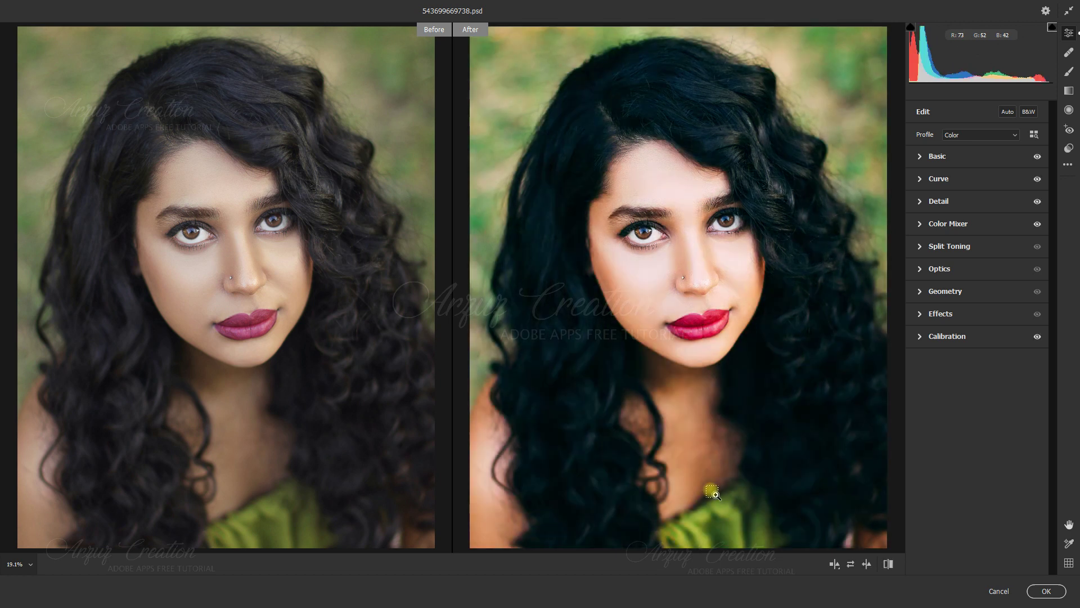
{"action": "key", "text": "p"}
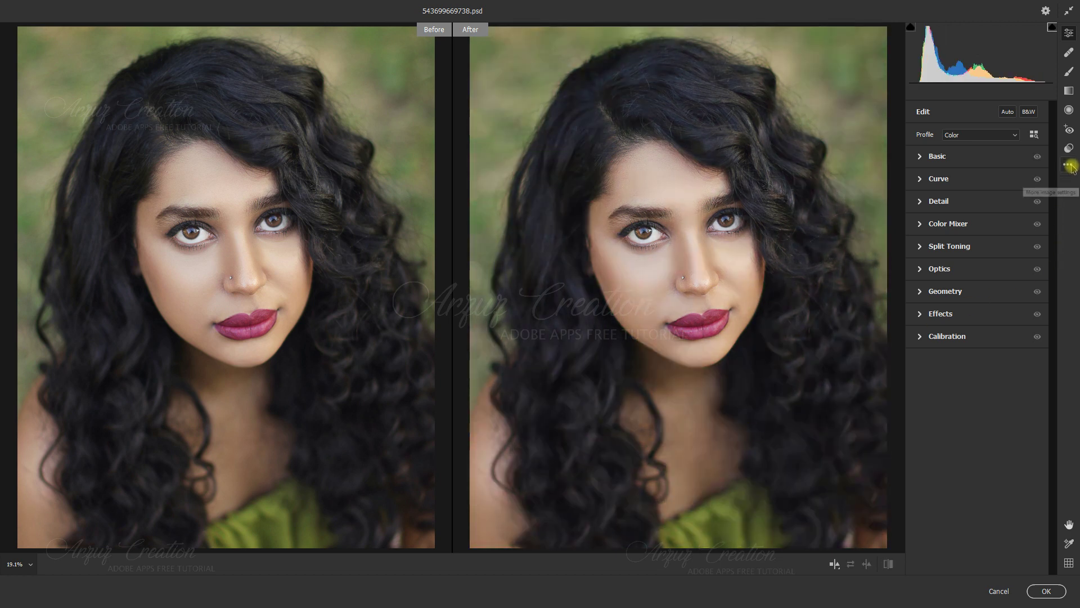
Step: Load the seventh preset file in the July Last Presets 2020 folder and compare the portrait with and without it, leaving it off
{"action": "left_click", "coordinate": [1069, 164]}
{"action": "left_click", "coordinate": [1047, 222]}
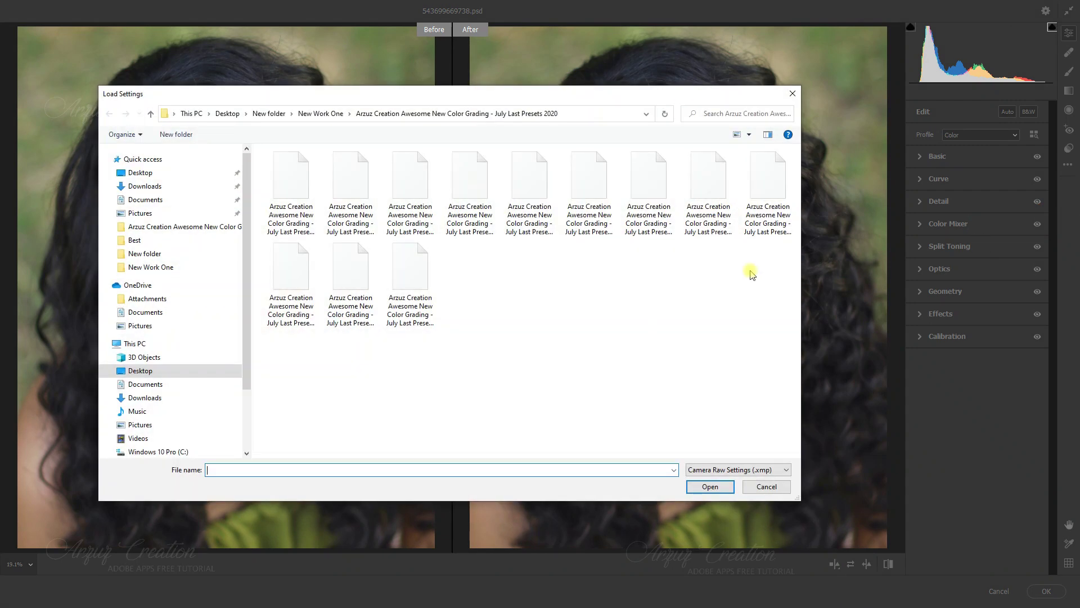
{"action": "left_click", "coordinate": [652, 236]}
{"action": "left_click", "coordinate": [710, 487]}
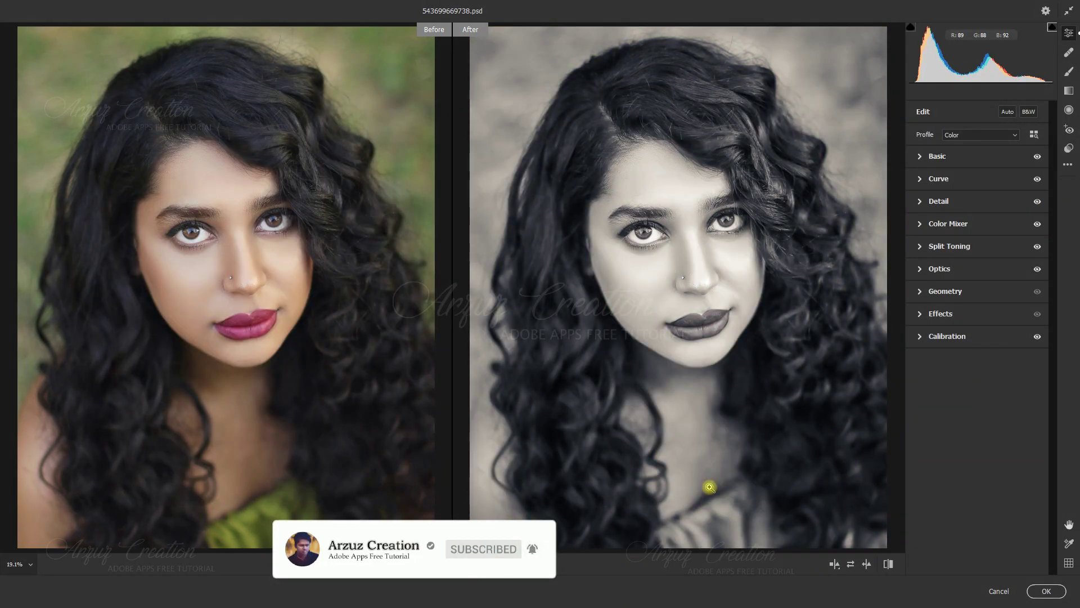
{"action": "key", "text": "ctrl+z"}
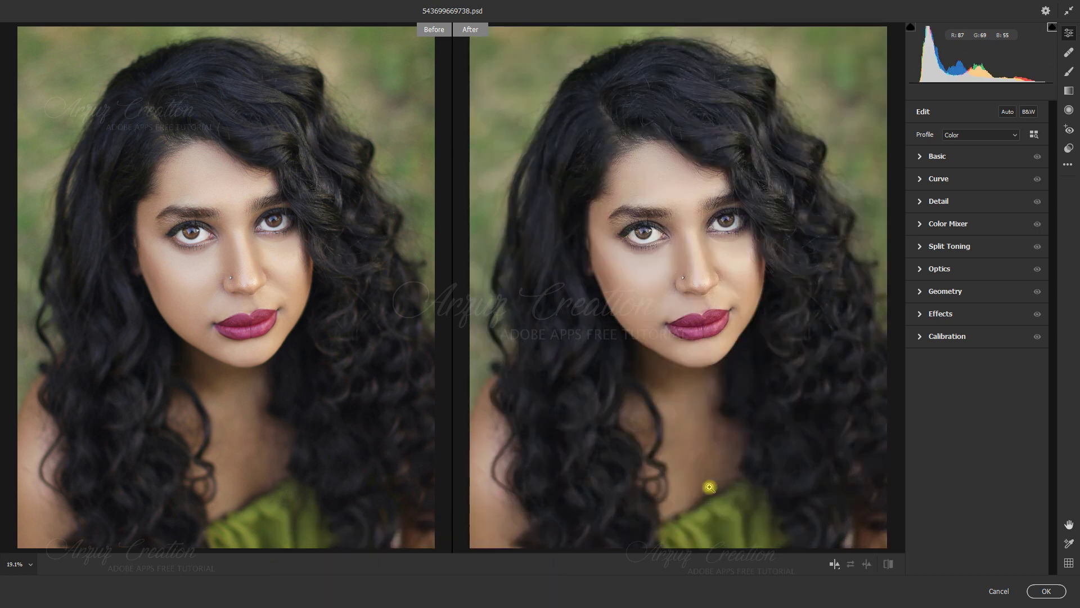
{"action": "key", "text": "ctrl+shift+z"}
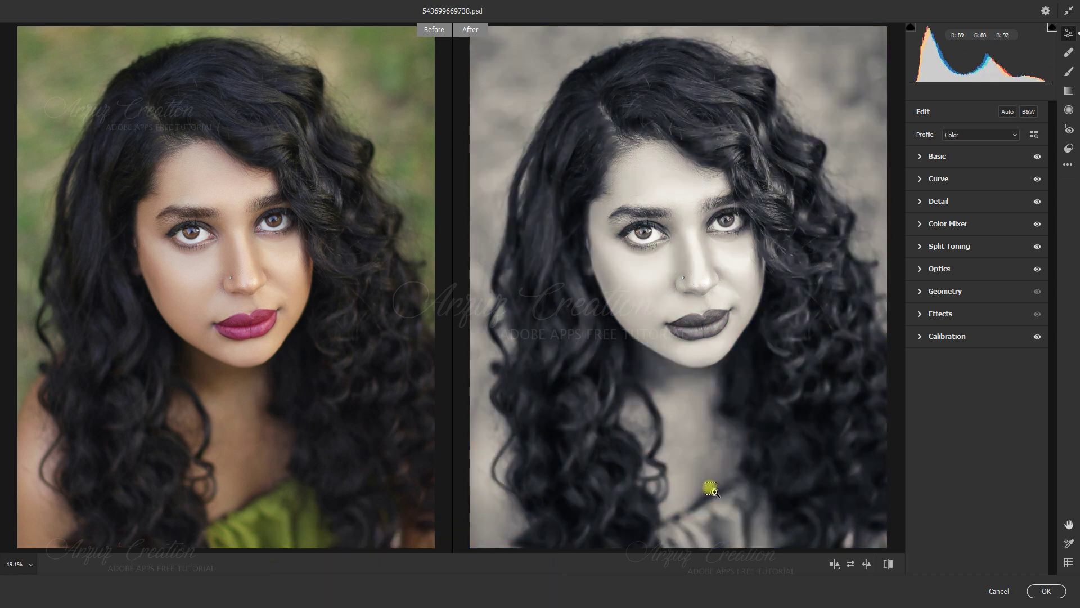
{"action": "key", "text": "ctrl+z"}
{"action": "key", "text": "ctrl+shift+z"}
{"action": "key", "text": "ctrl+z"}
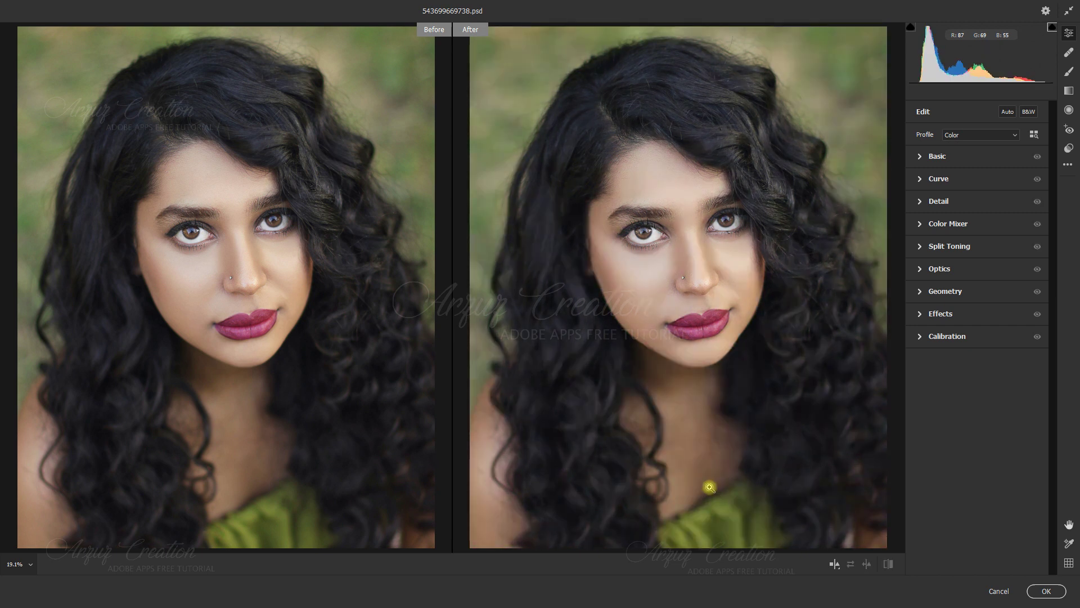
{"action": "key", "text": "ctrl+shift+z"}
{"action": "key", "text": "ctrl+z"}
Step: Load the eighth preset file in the July Last Presets 2020 folder and compare the portrait with and without it, leaving it off
{"action": "left_click", "coordinate": [1067, 164]}
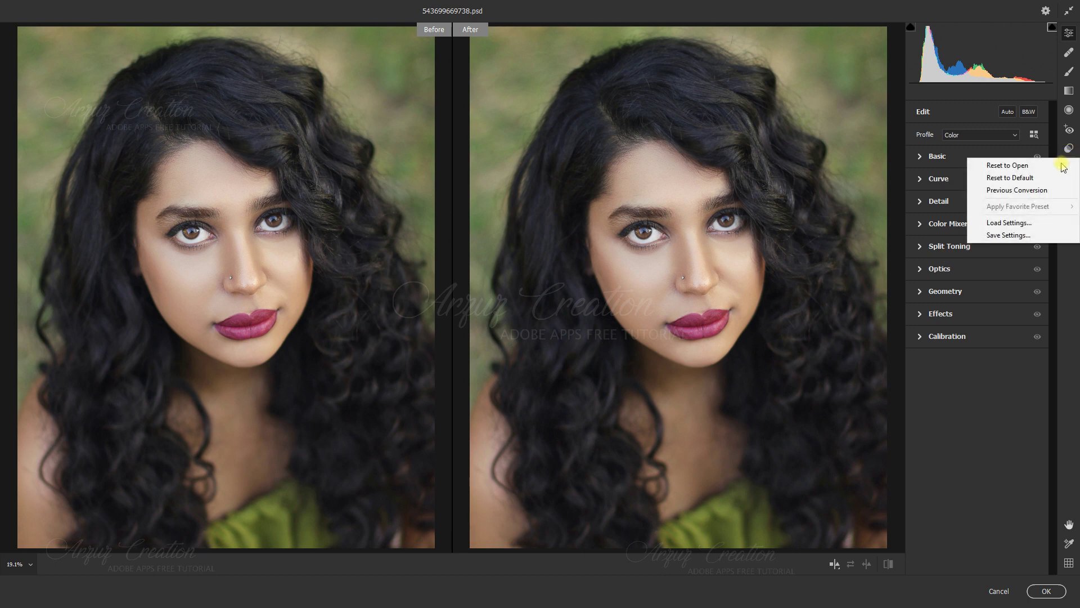
{"action": "left_click", "coordinate": [1037, 223]}
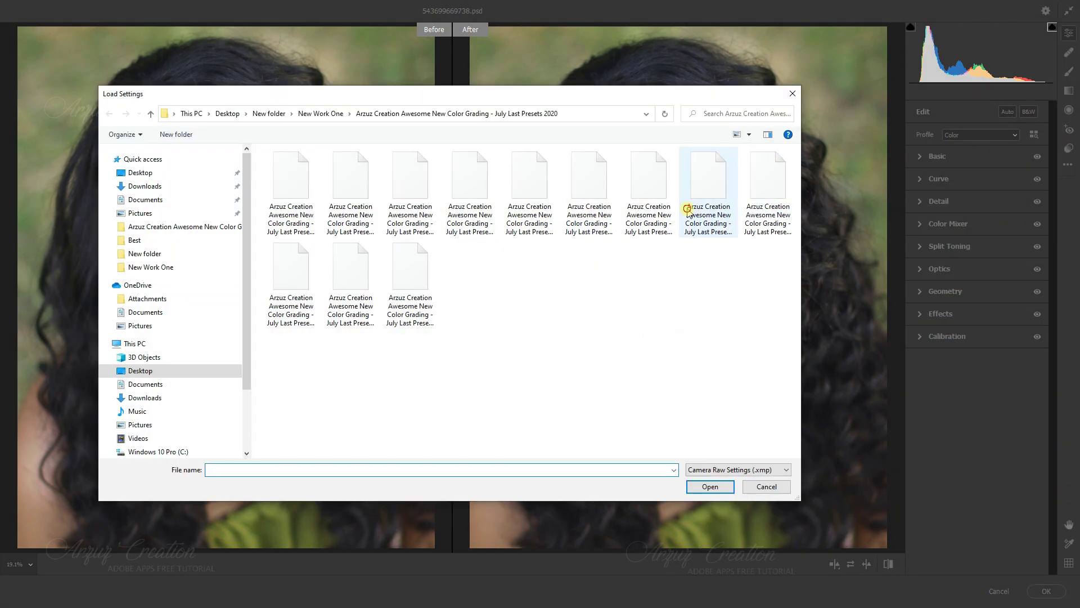
{"action": "left_click", "coordinate": [688, 209]}
{"action": "left_click", "coordinate": [715, 488]}
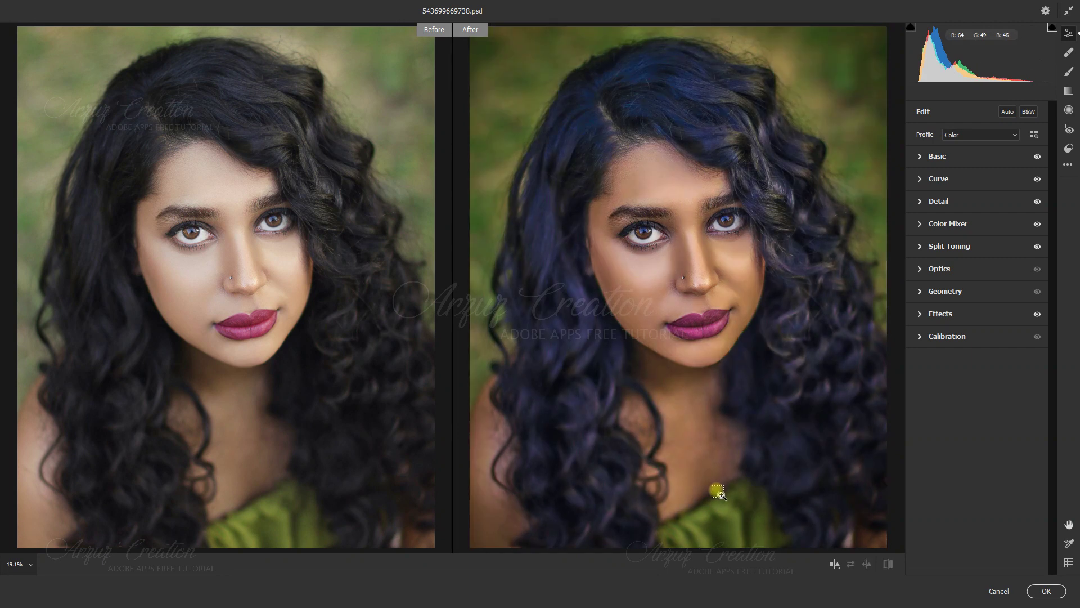
{"action": "key", "text": "ctrl+z"}
{"action": "key", "text": "ctrl+shift+z"}
{"action": "key", "text": "ctrl+z"}
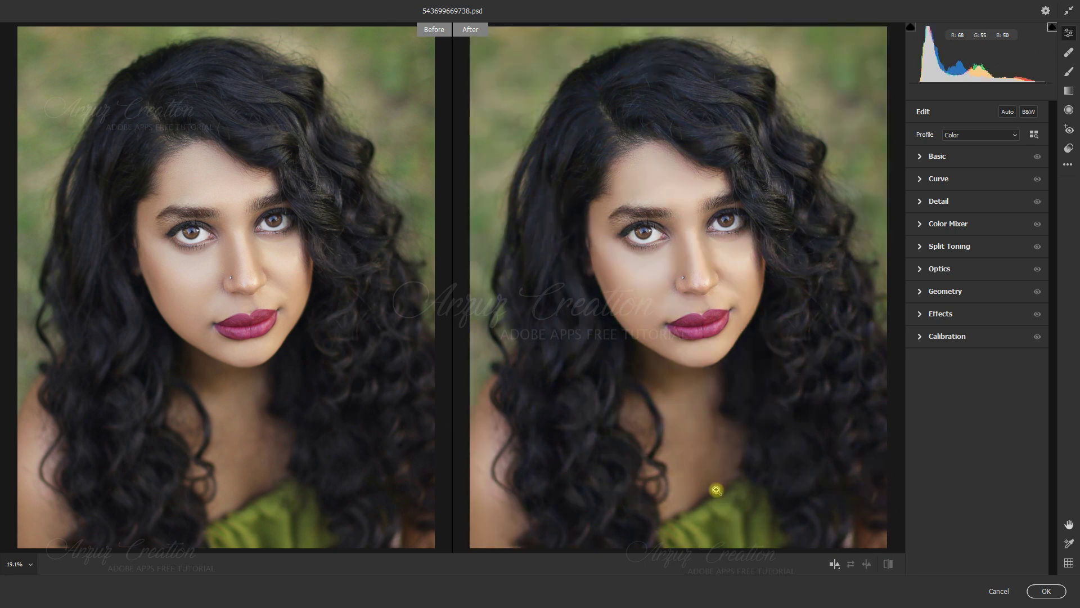
{"action": "key", "text": "ctrl+shift+z"}
{"action": "key", "text": "ctrl+z"}
{"action": "key", "text": "ctrl+shift+z"}
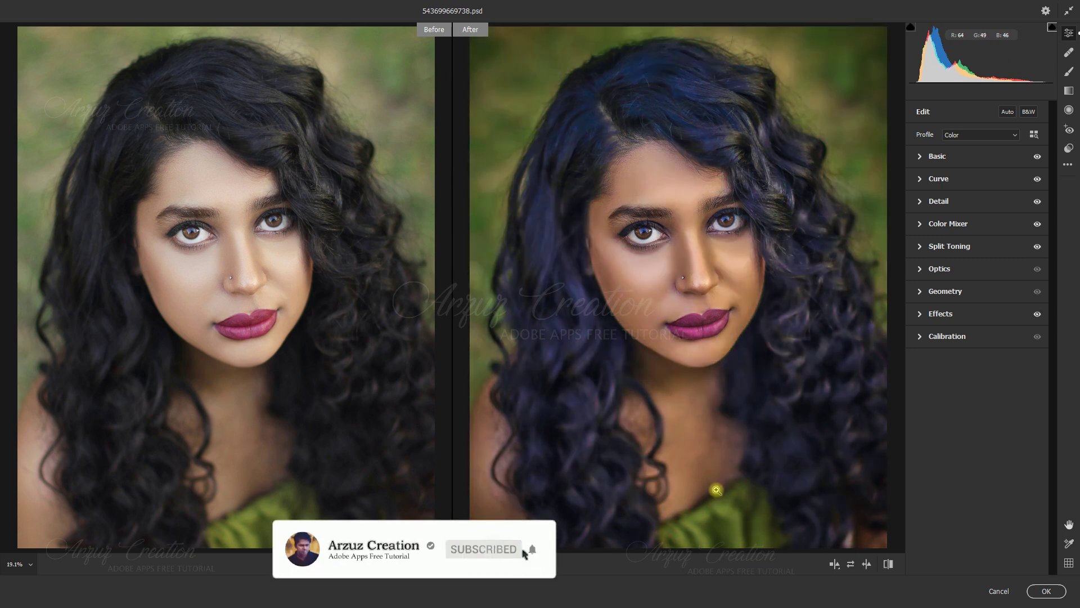
{"action": "key", "text": "ctrl+z"}
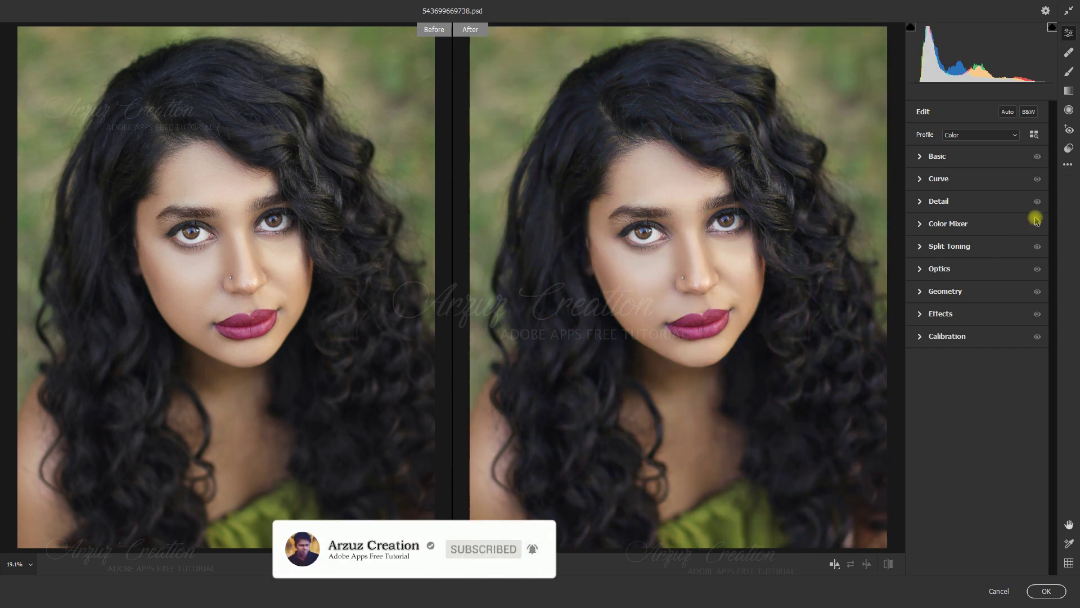
Step: Load the preset "Arzuz Creation Awesome New Color Grading - July Last Presets 2020 9.xmp" and compare the portrait with and without it, leaving it off
{"action": "left_click", "coordinate": [1068, 164]}
{"action": "left_click", "coordinate": [1058, 222]}
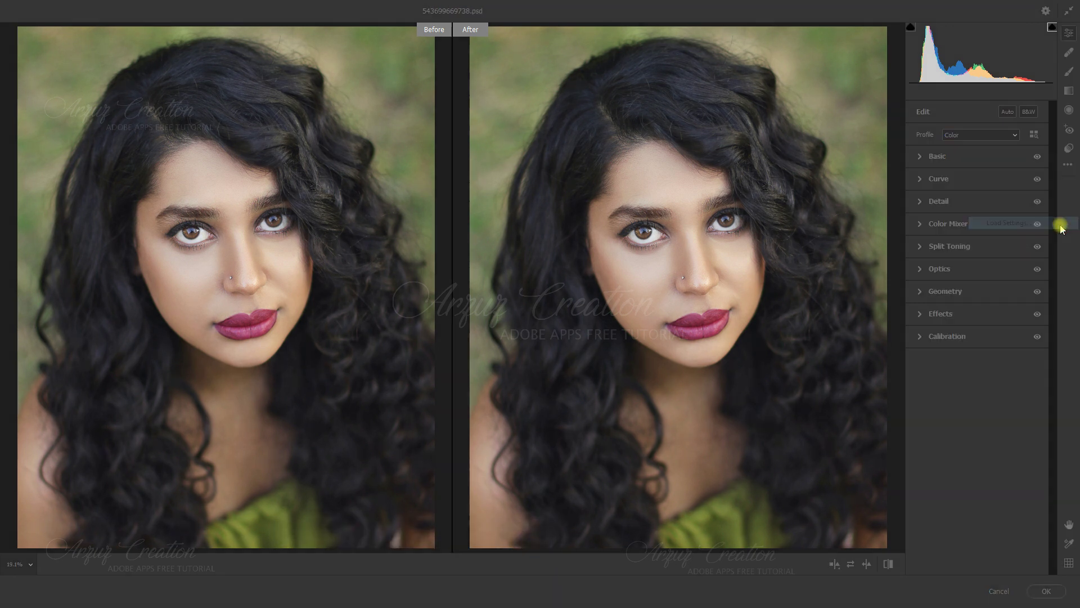
{"action": "left_click", "coordinate": [771, 236]}
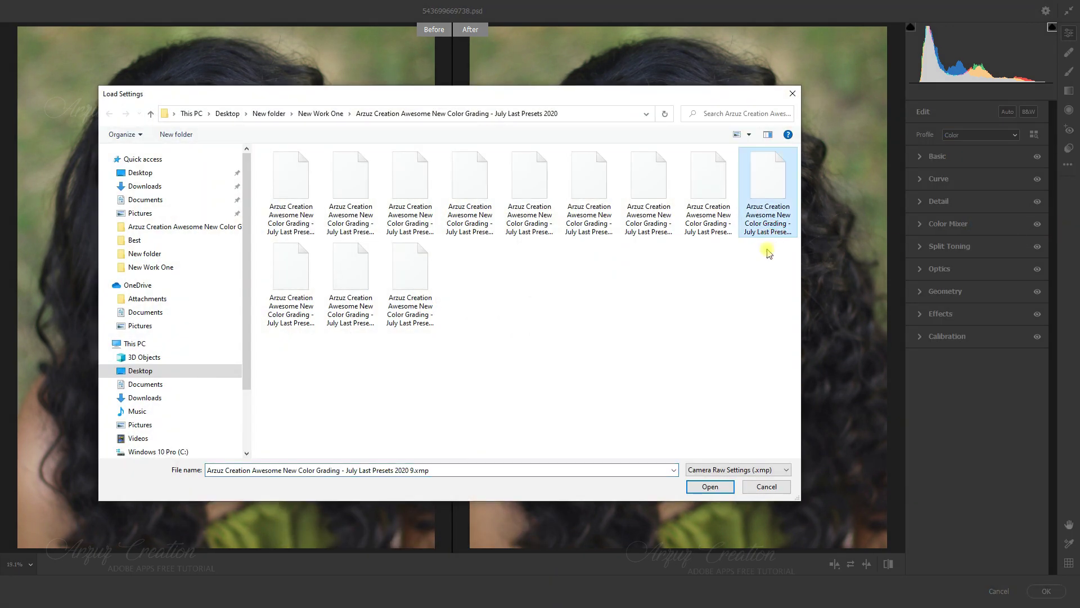
{"action": "left_click", "coordinate": [710, 486]}
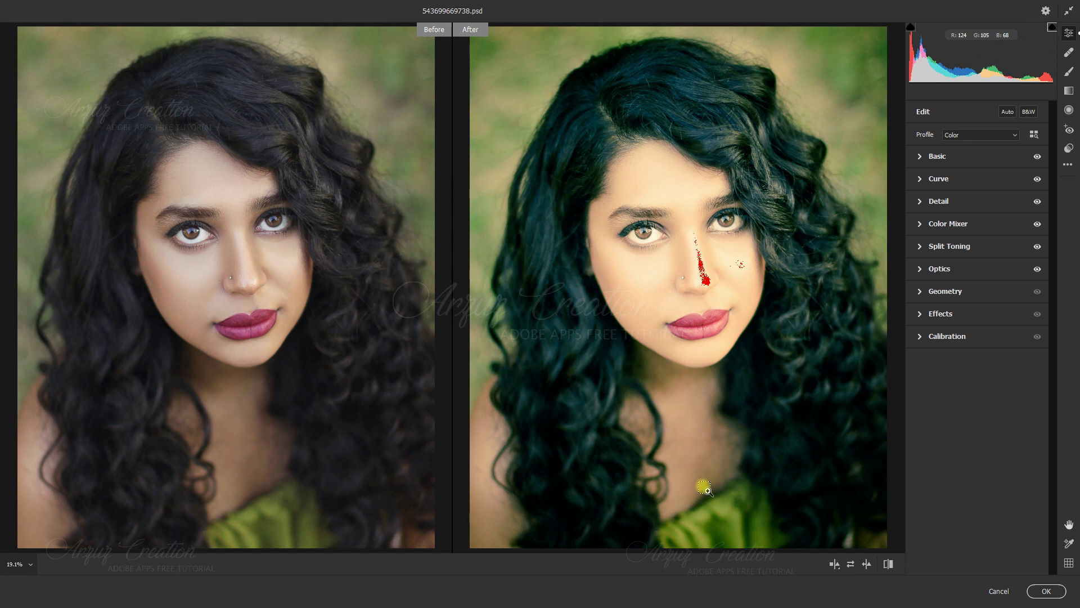
{"action": "key", "text": "ctrl+z"}
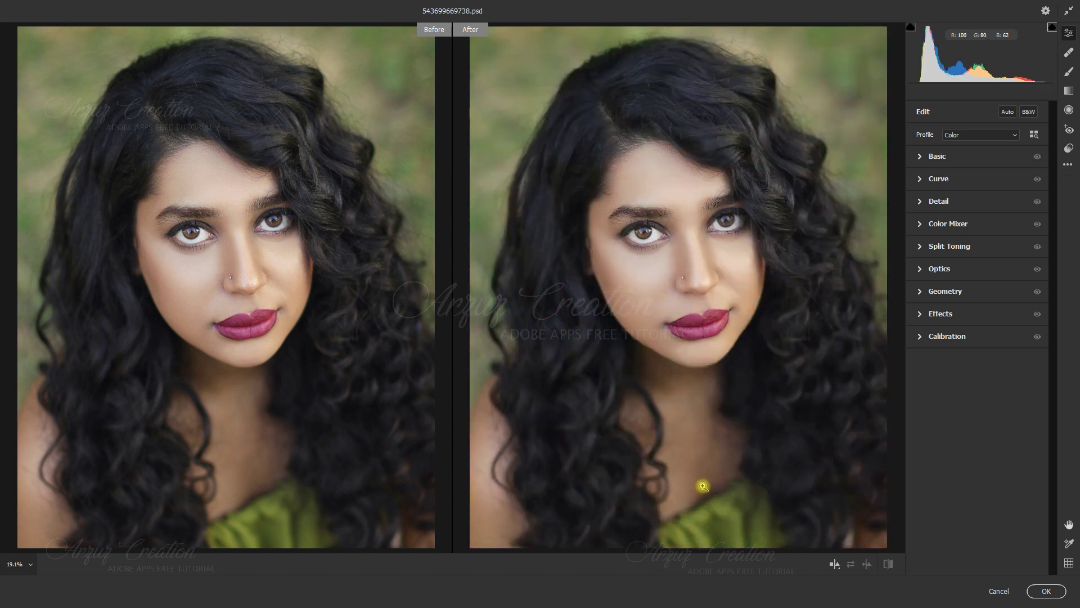
{"action": "key", "text": "ctrl+shift+z"}
{"action": "key", "text": "ctrl+z"}
{"action": "key", "text": "ctrl+shift+z"}
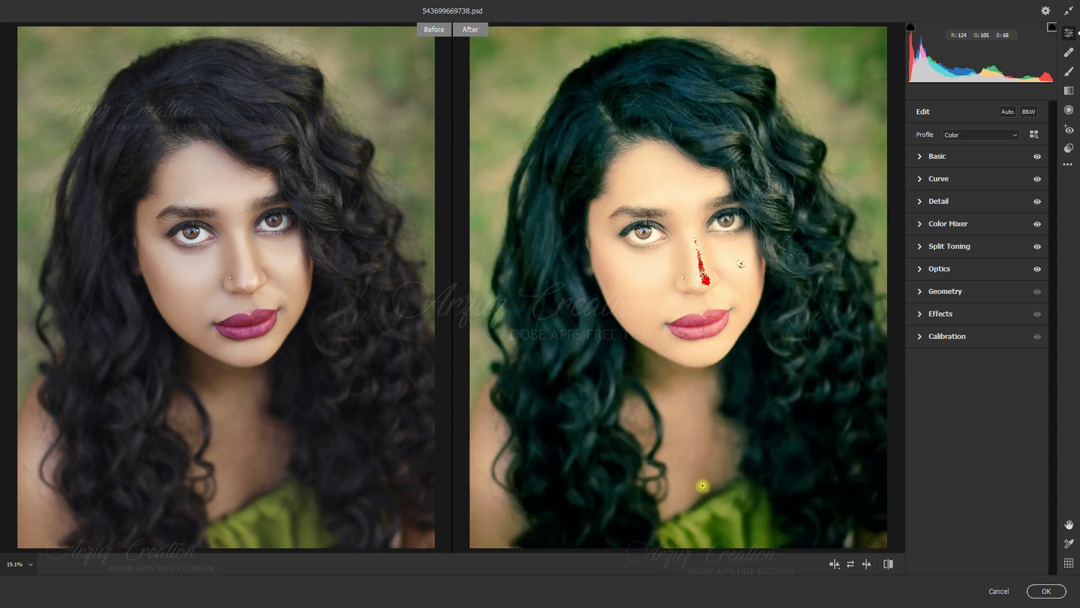
{"action": "key", "text": "ctrl+z"}
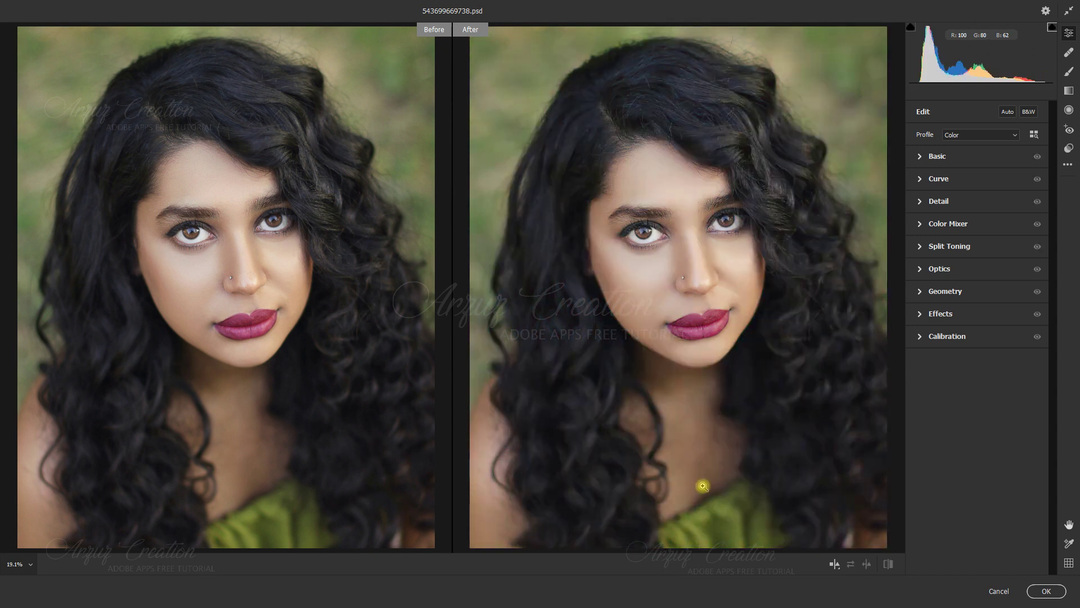
{"action": "key", "text": "ctrl+shift+z"}
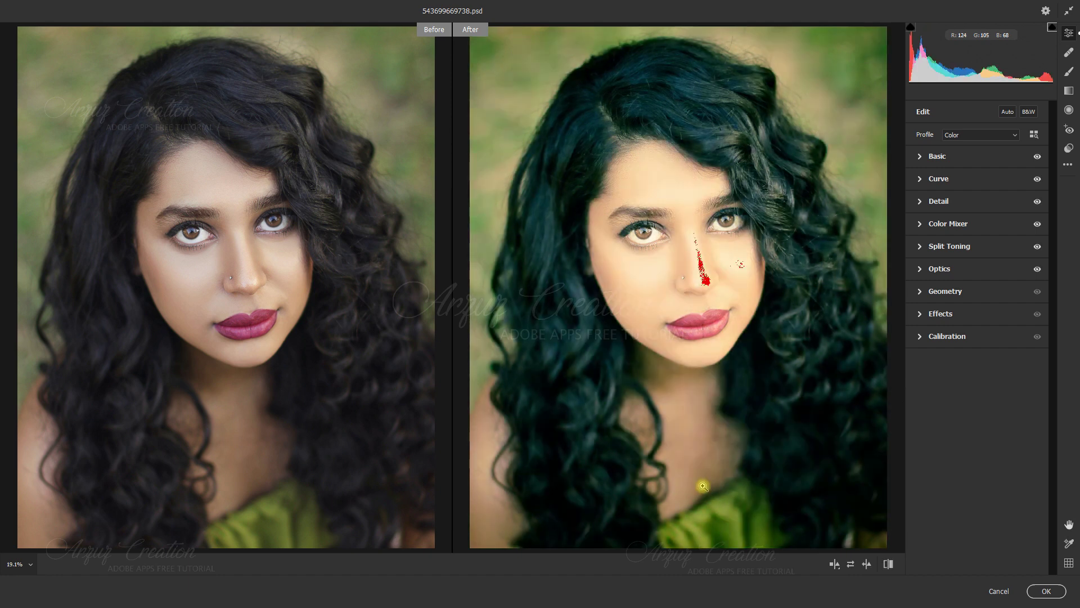
{"action": "key", "text": "ctrl+z"}
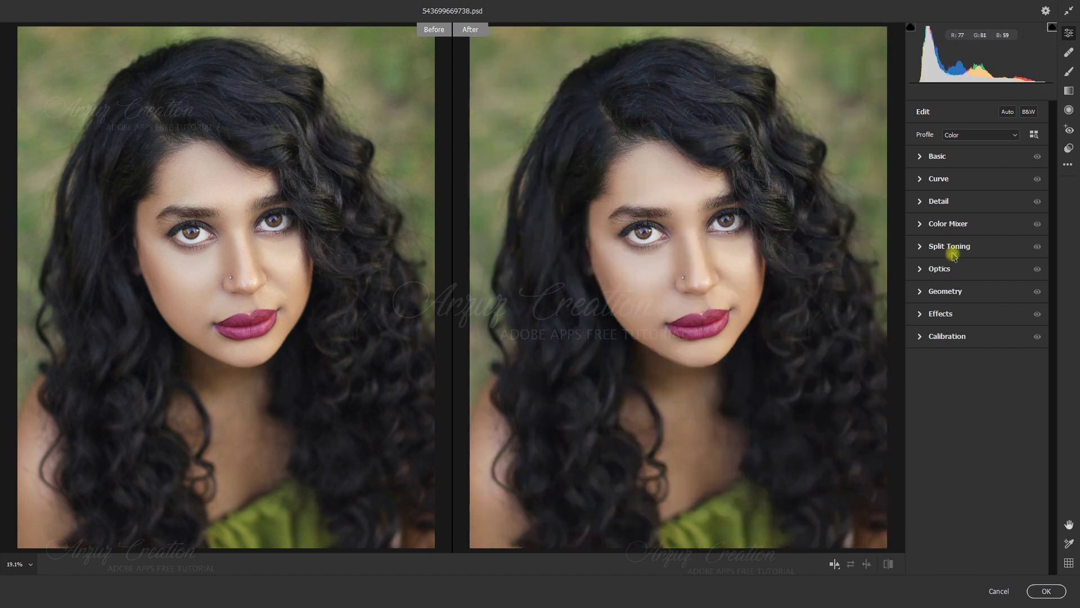
Step: Load the preset "Arzuz Creation Awesome New Color Grading - July Last Presets 2020 10.xmp" and compare the portrait with and without it, leaving it off
{"action": "left_click", "coordinate": [1068, 167]}
{"action": "left_click", "coordinate": [1054, 222]}
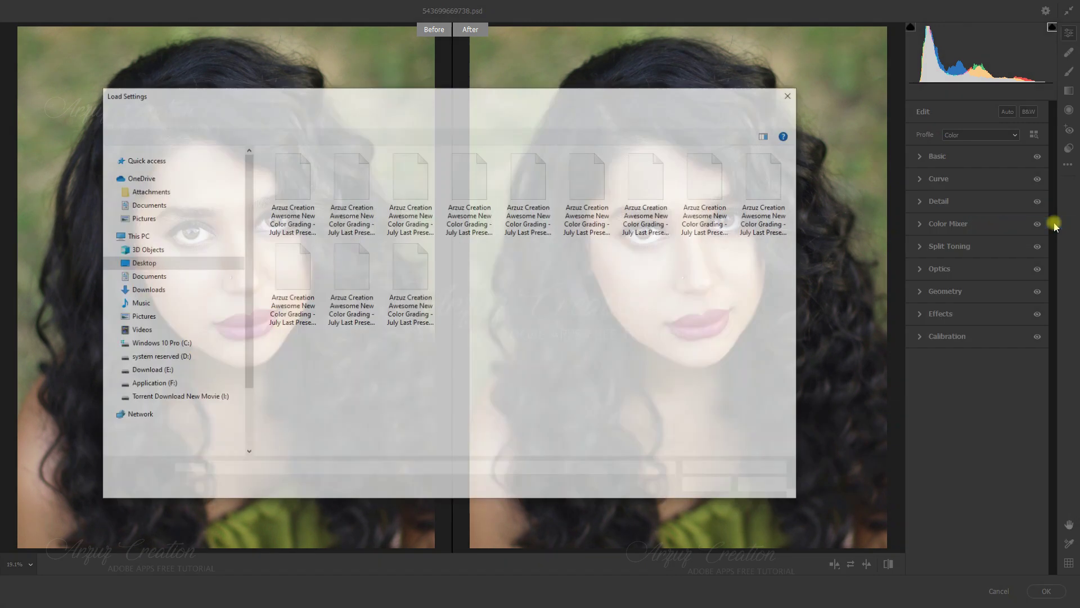
{"action": "left_click", "coordinate": [300, 323]}
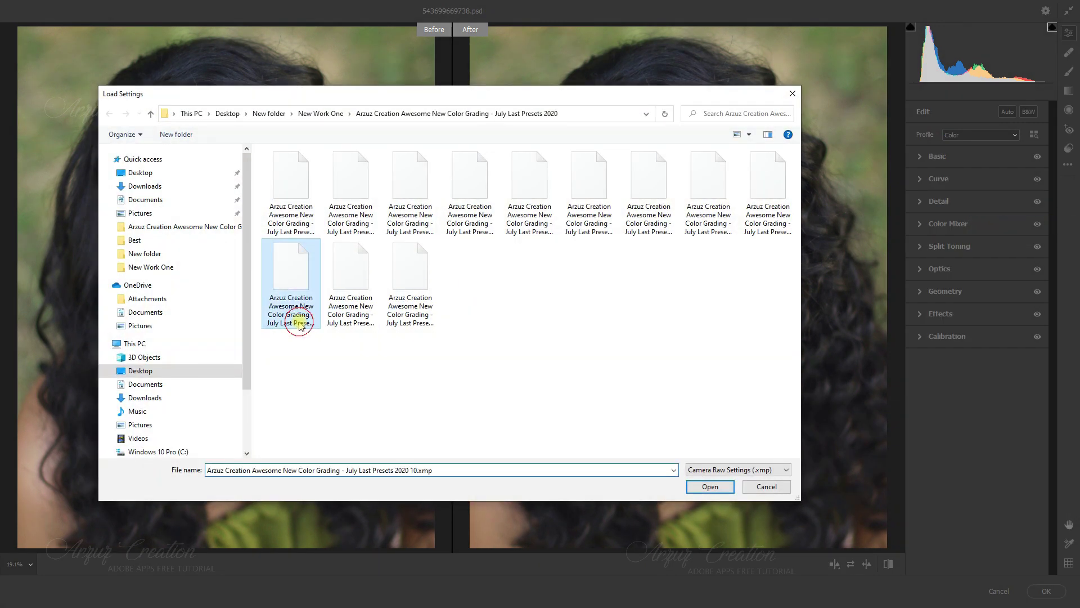
{"action": "left_click", "coordinate": [711, 488]}
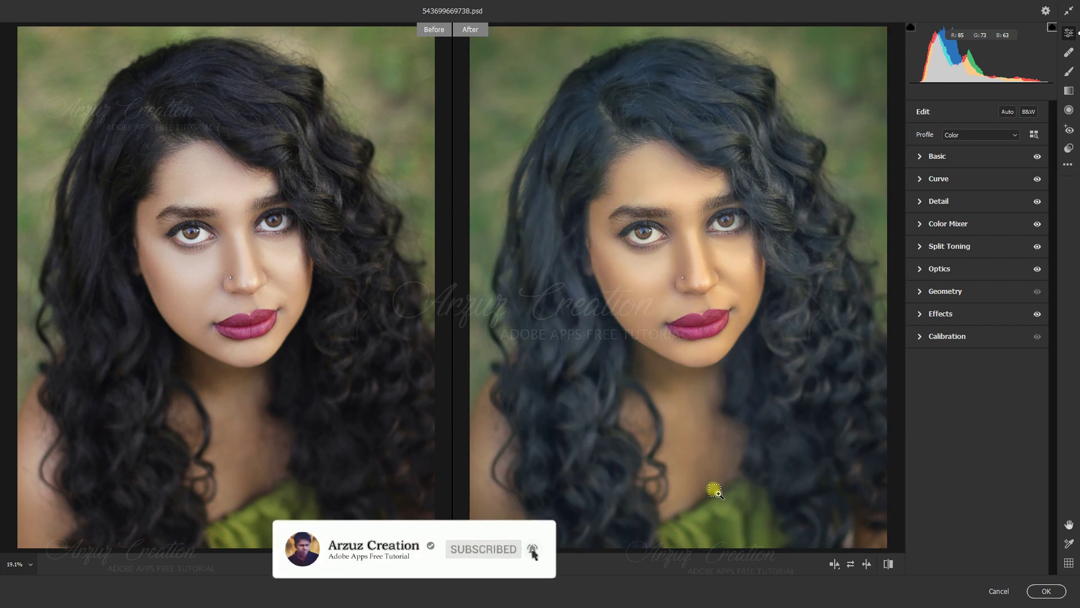
{"action": "key", "text": "p"}
{"action": "key", "text": "p"}
{"action": "key", "text": "p"}
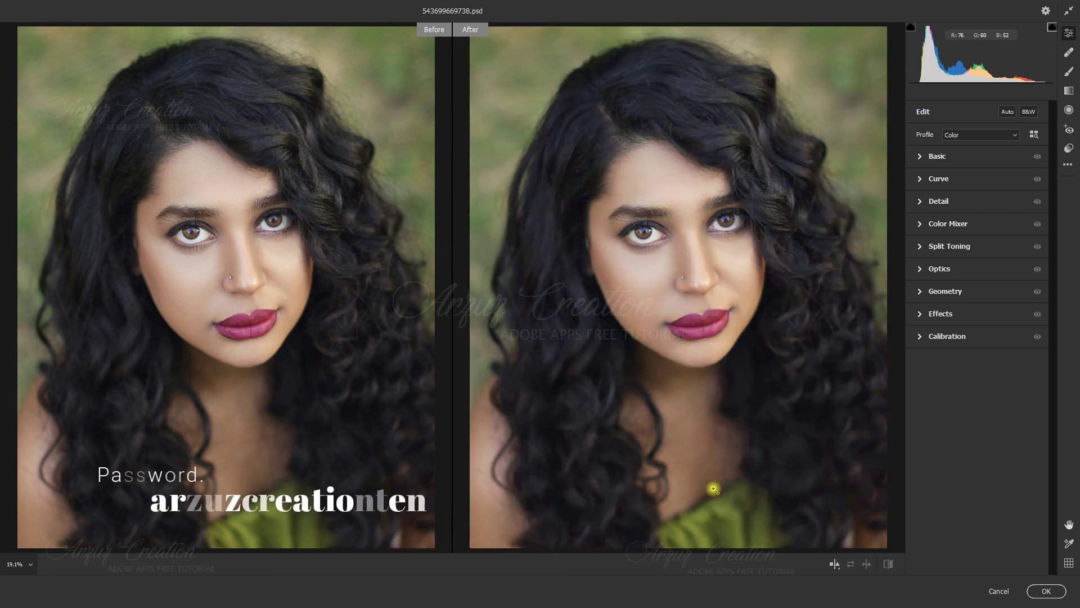
{"action": "key", "text": "p"}
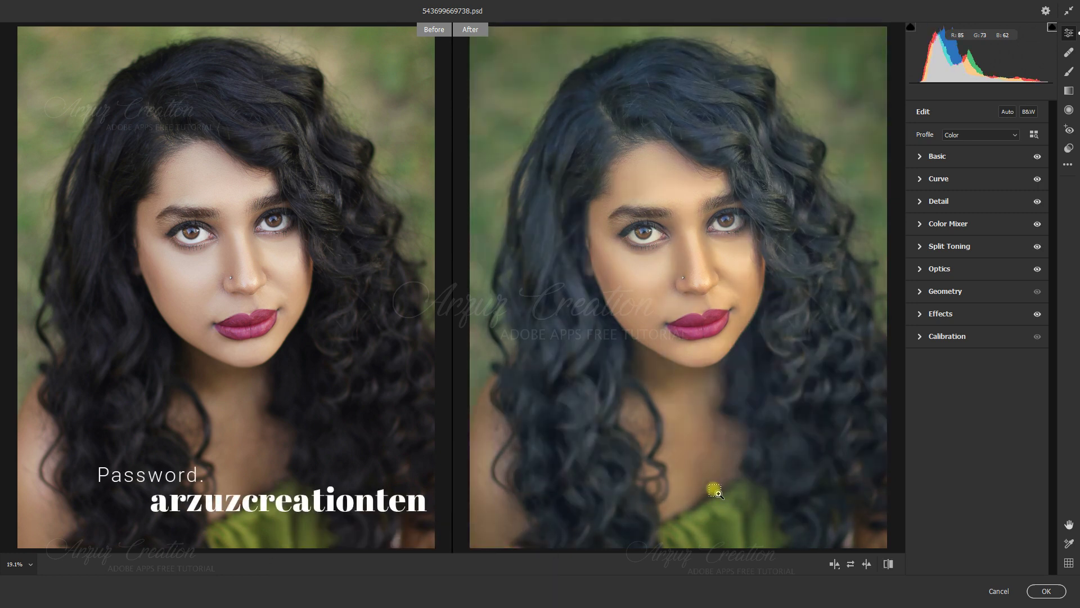
{"action": "key", "text": "p"}
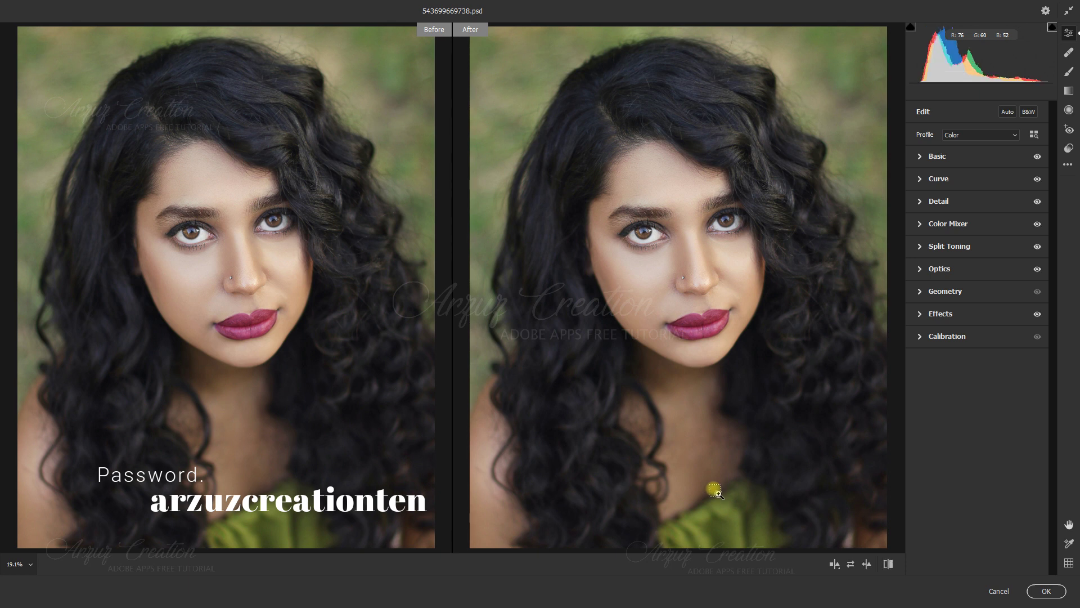
{"action": "key", "text": "p"}
{"action": "key", "text": "p"}
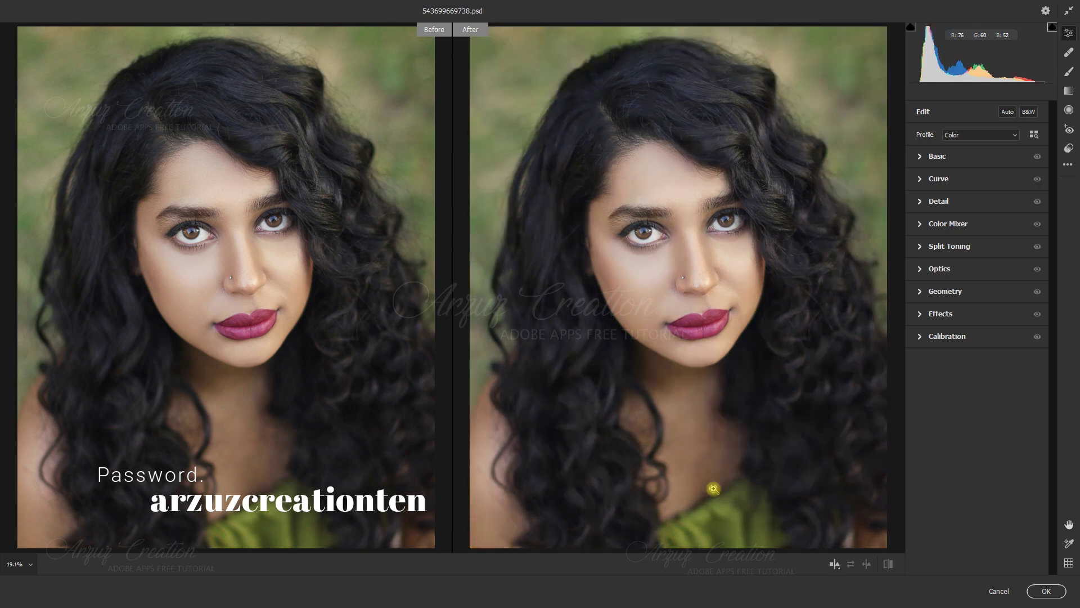
Step: Load the preset "Arzuz Creation Awesome New Color Grading - July Last Presets 2020 11.xmp" and compare the portrait with and without it, leaving it off
{"action": "left_click", "coordinate": [1069, 165]}
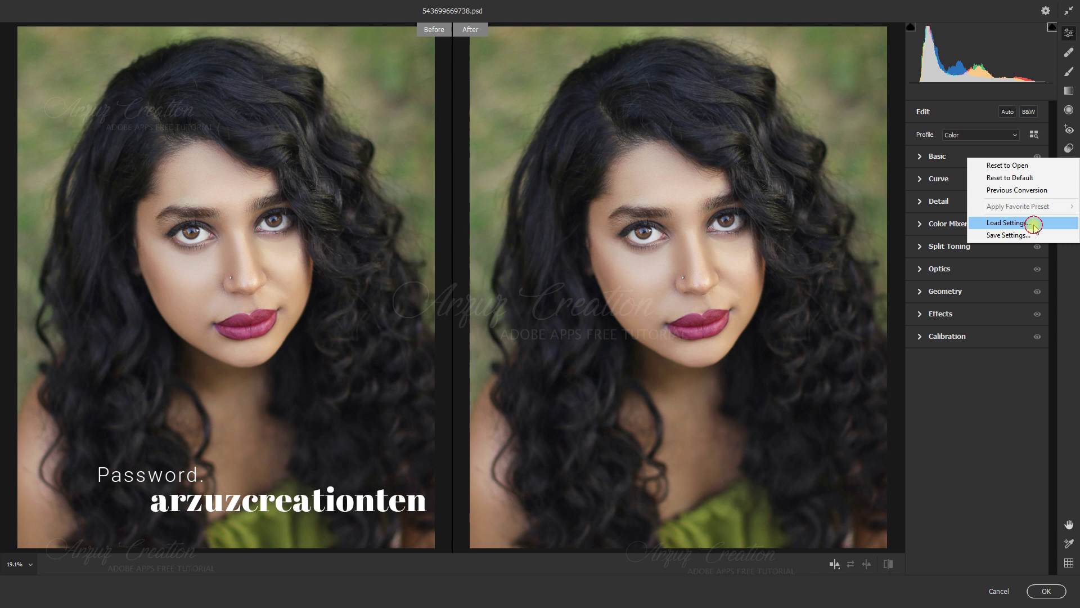
{"action": "left_click", "coordinate": [1032, 222]}
{"action": "left_click", "coordinate": [340, 321]}
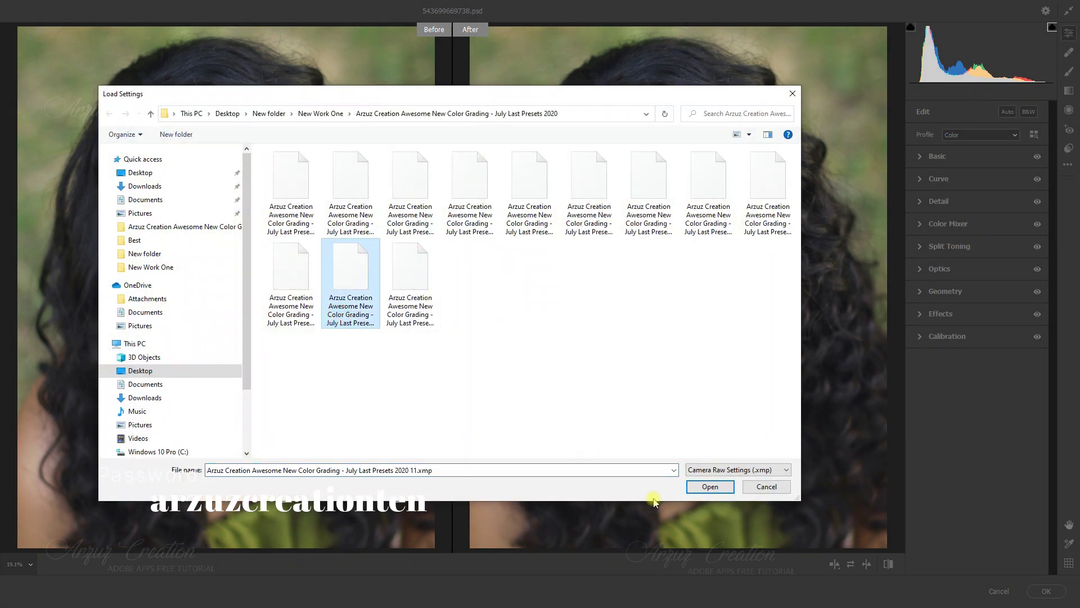
{"action": "left_click", "coordinate": [710, 487]}
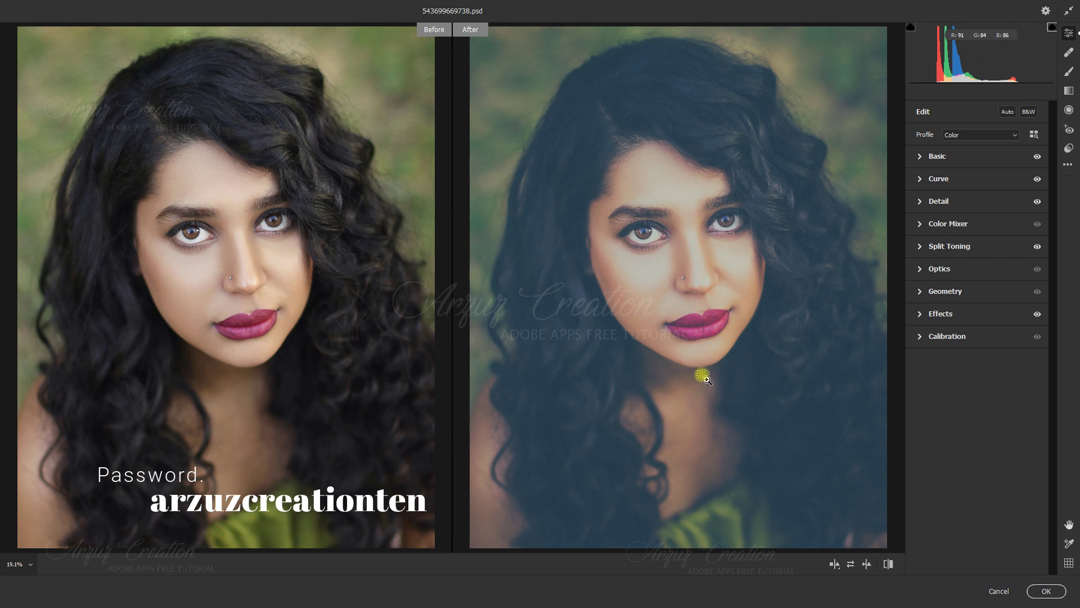
{"action": "key", "text": "ctrl+z"}
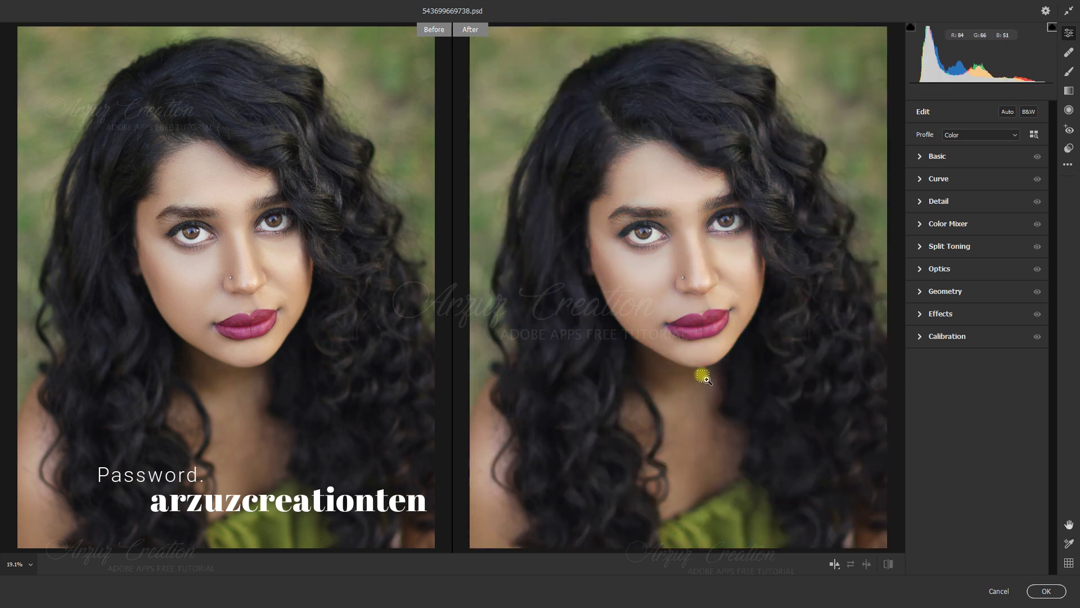
{"action": "key", "text": "ctrl+shift+z"}
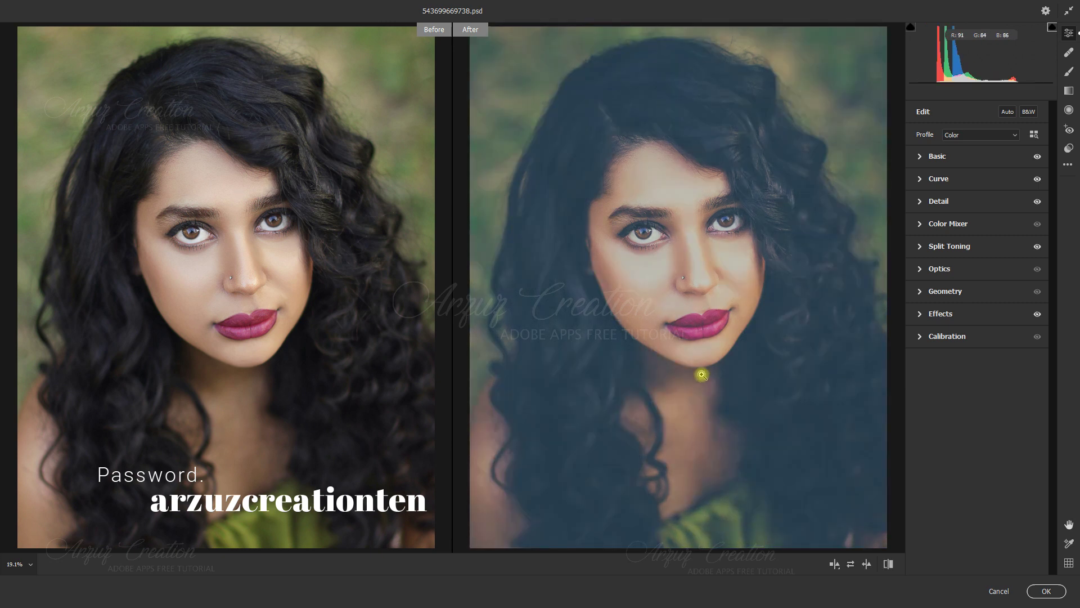
{"action": "key", "text": "ctrl+z"}
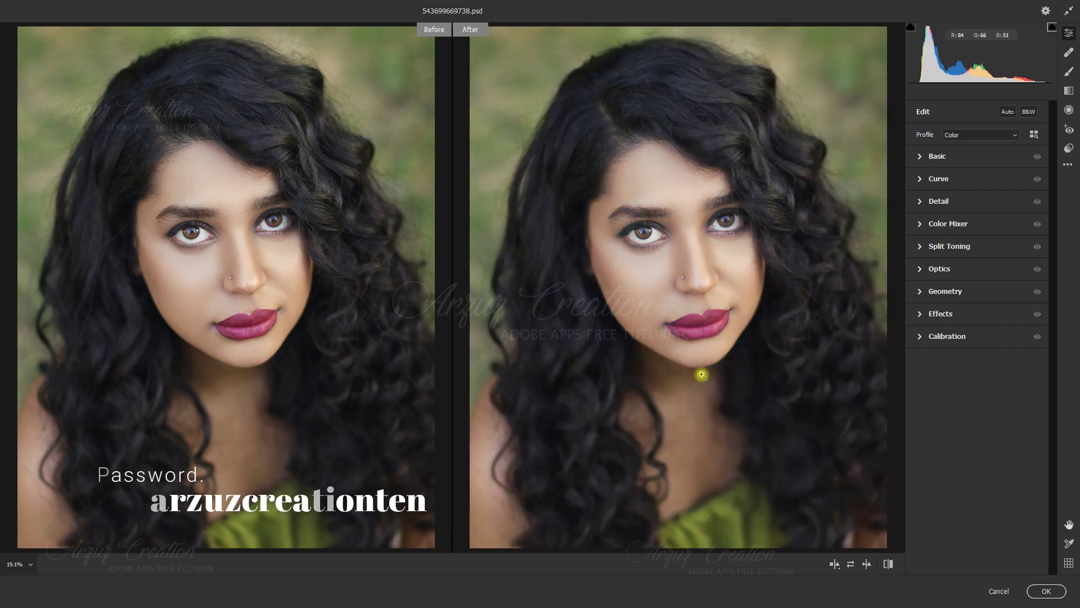
{"action": "key", "text": "ctrl+shift+z"}
{"action": "key", "text": "ctrl+z"}
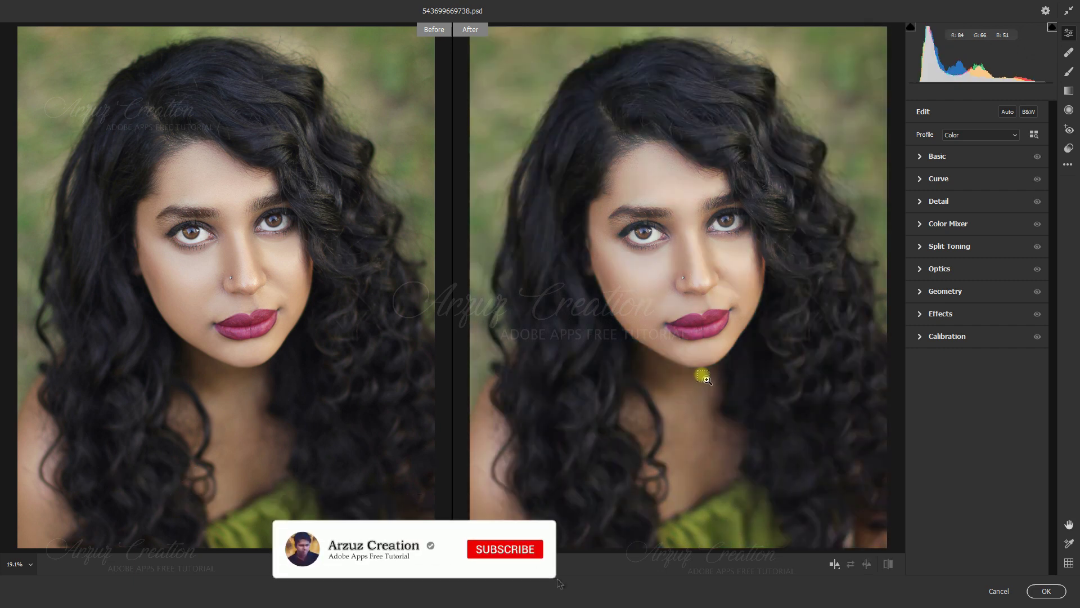
{"action": "key", "text": "ctrl+shift+z"}
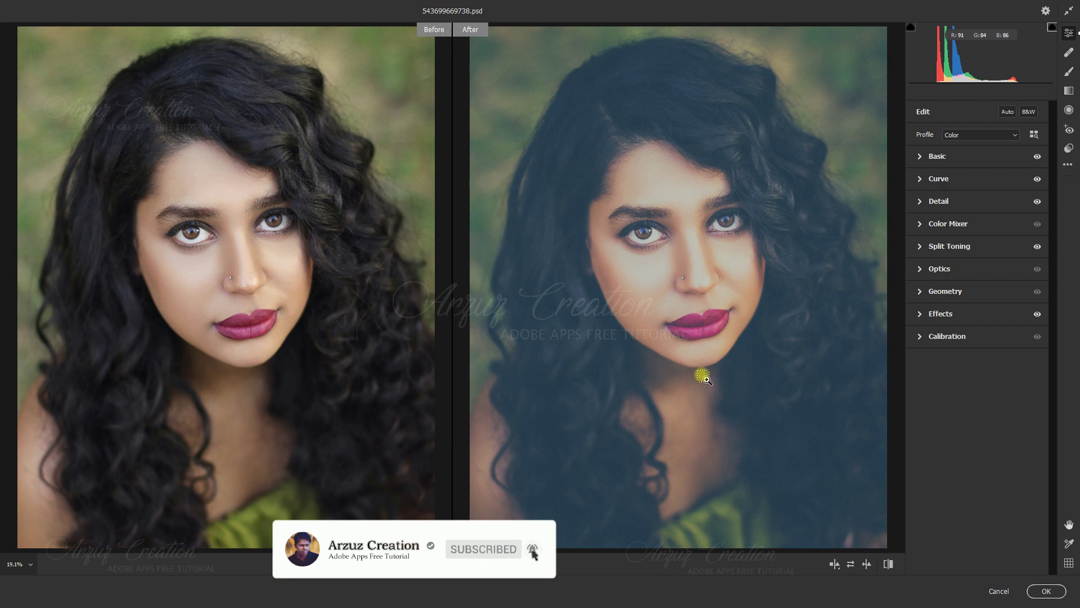
{"action": "key", "text": "ctrl+z"}
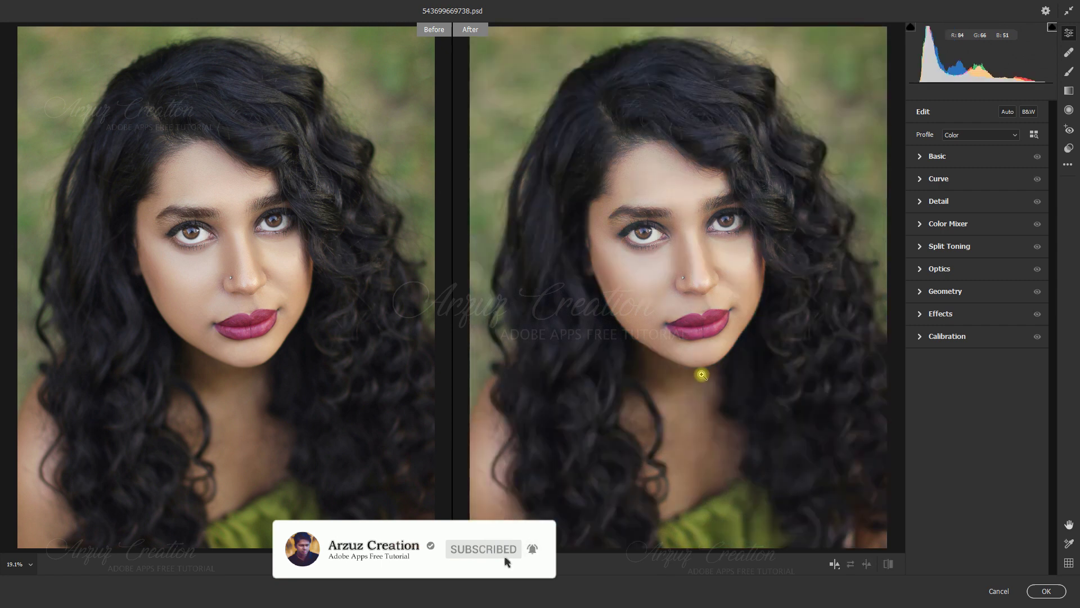
Step: Load the last preset file in the July Last Presets 2020 folder and compare the portrait with and without it, leaving it applied
{"action": "left_click", "coordinate": [1073, 165]}
{"action": "left_click", "coordinate": [1062, 219]}
{"action": "left_click", "coordinate": [395, 329]}
{"action": "left_click", "coordinate": [710, 487]}
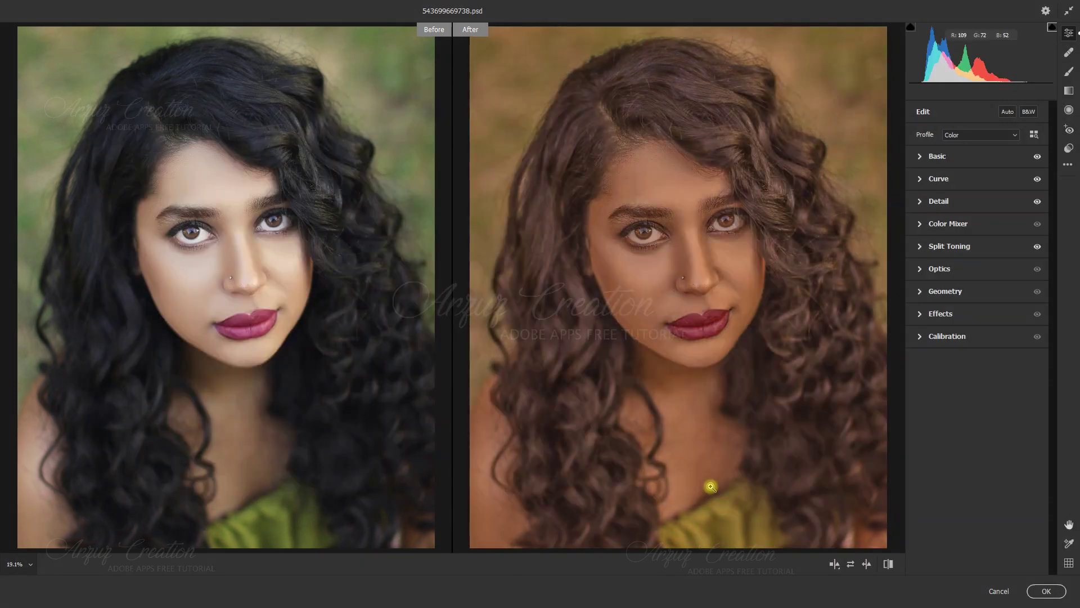
{"action": "key", "text": "backslash"}
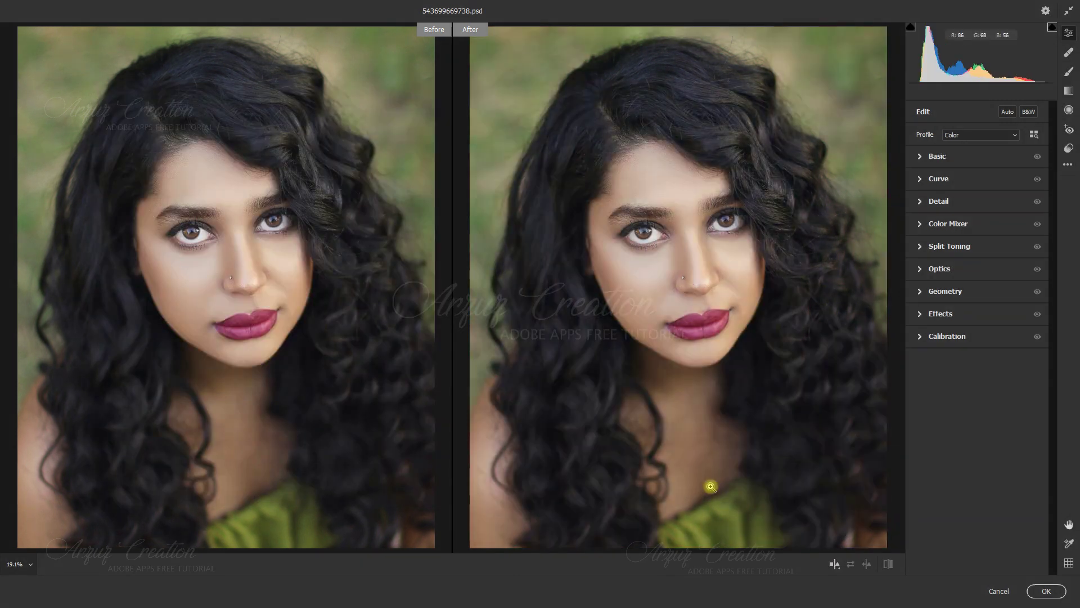
{"action": "key", "text": "backslash"}
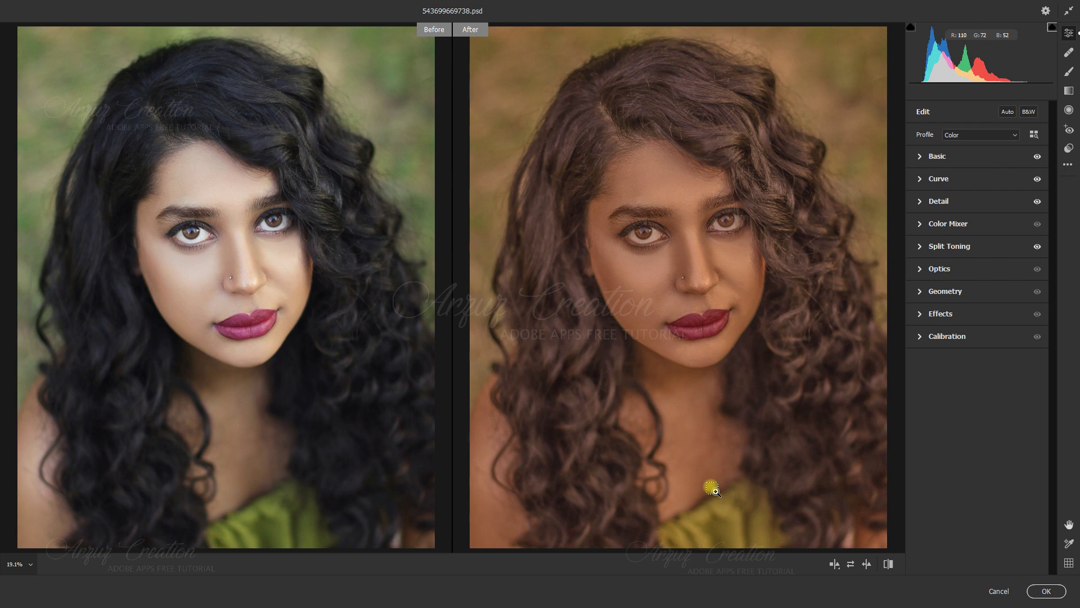
{"action": "key", "text": "backslash"}
{"action": "key", "text": "backslash"}
{"action": "key", "text": "backslash"}
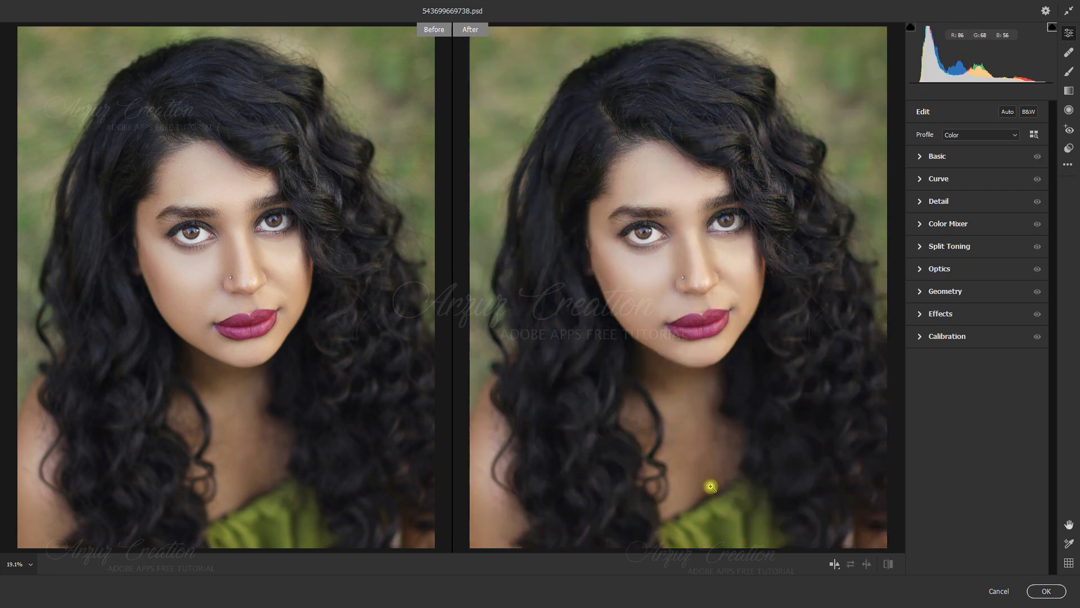
{"action": "key", "text": "backslash"}
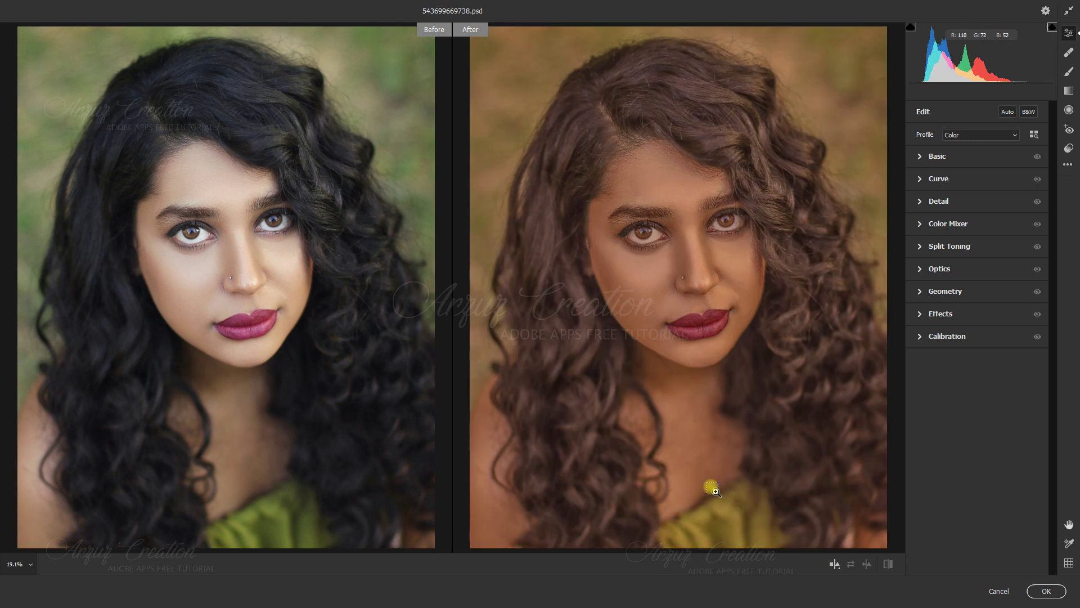
Step: Load the preset "Arzuz Creation Awesome New Color Grading - July Last Presets 2020 3.xmp" in place of the current grading and apply the Camera Raw Filter
{"action": "key", "text": "backslash"}
{"action": "left_click", "coordinate": [1067, 169]}
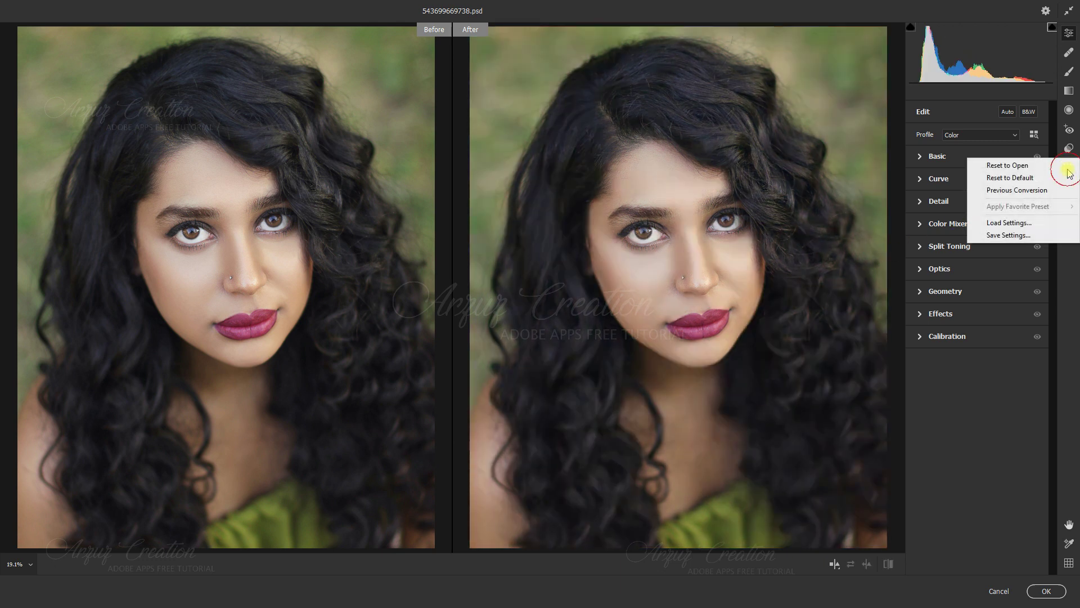
{"action": "left_click", "coordinate": [1054, 220]}
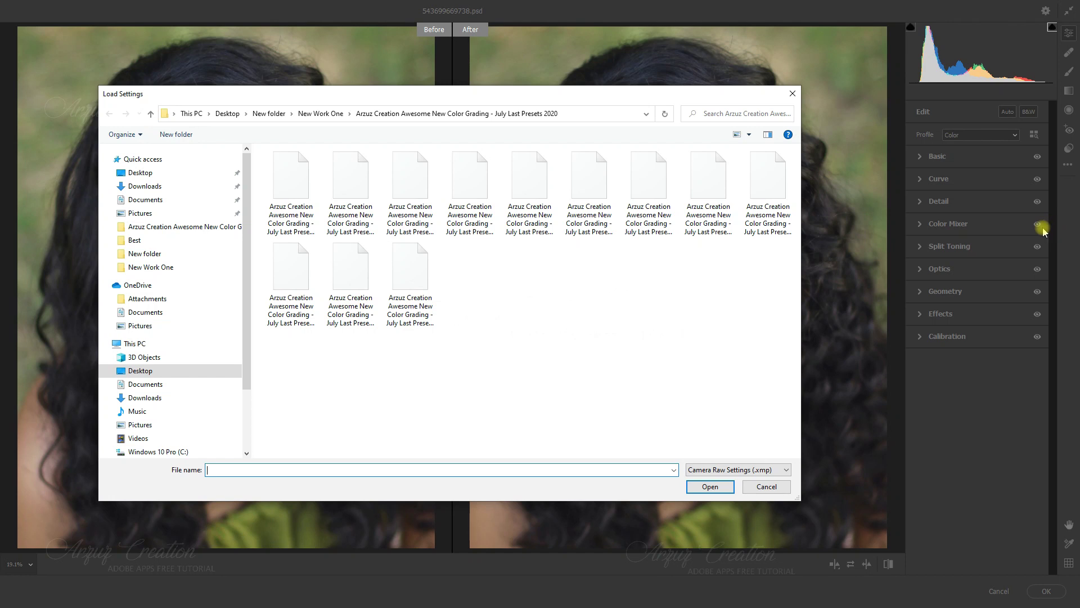
{"action": "left_click", "coordinate": [422, 215]}
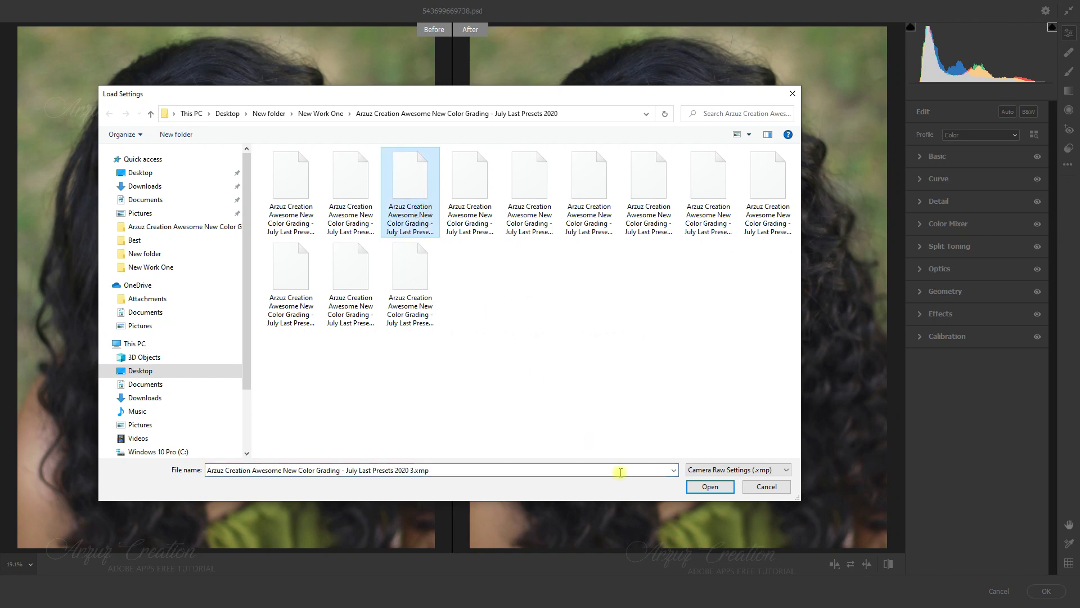
{"action": "left_click", "coordinate": [711, 486]}
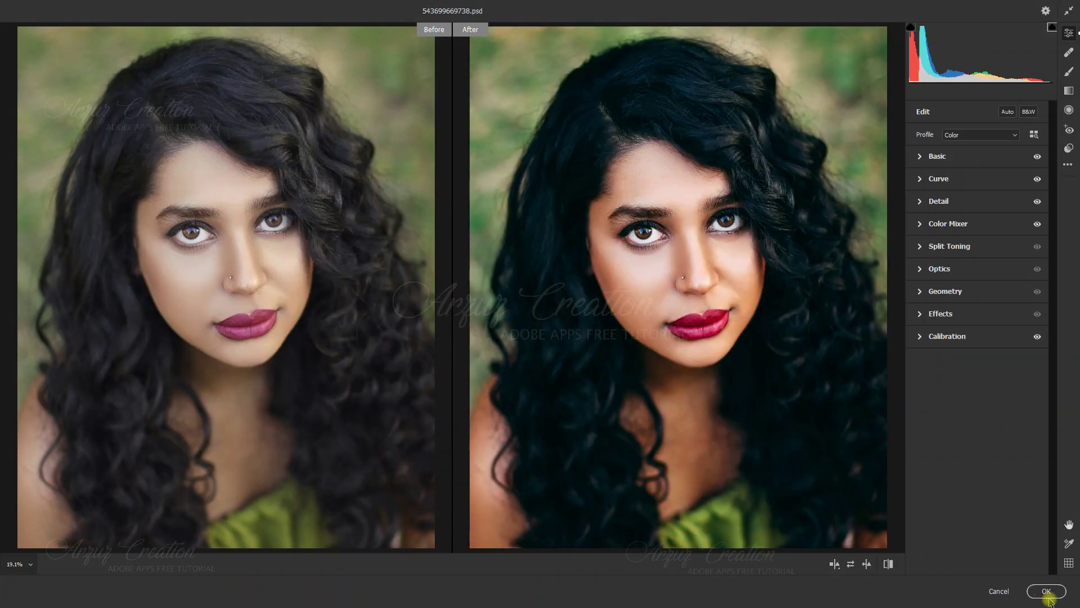
{"action": "left_click", "coordinate": [1047, 597]}
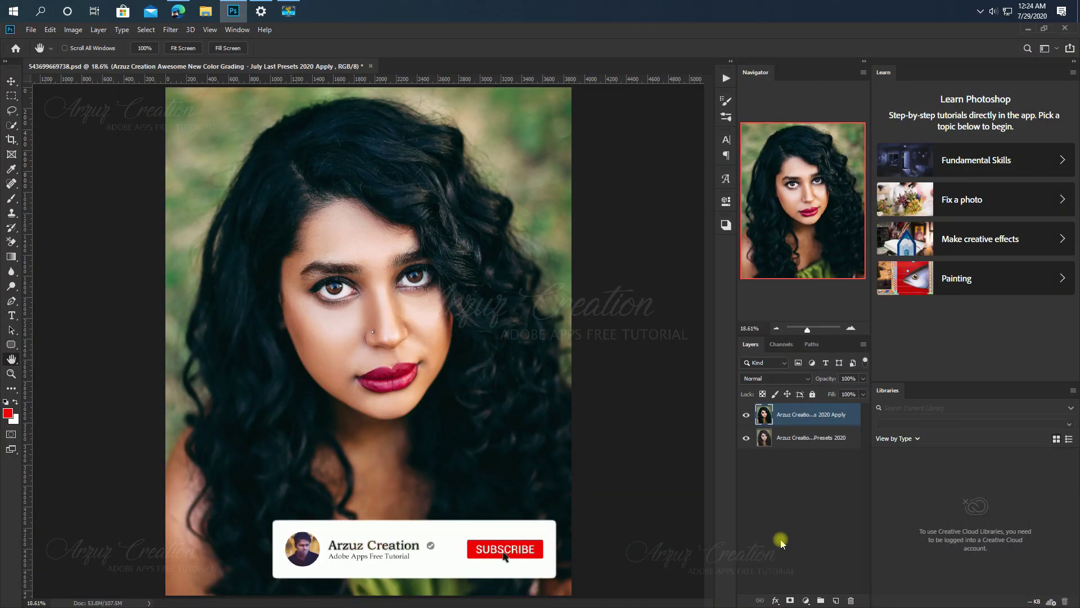
Step: Compare the portrait with the preset 3 grading layer shown and hidden, and undo the Camera Raw grading
{"action": "left_click", "coordinate": [745, 416]}
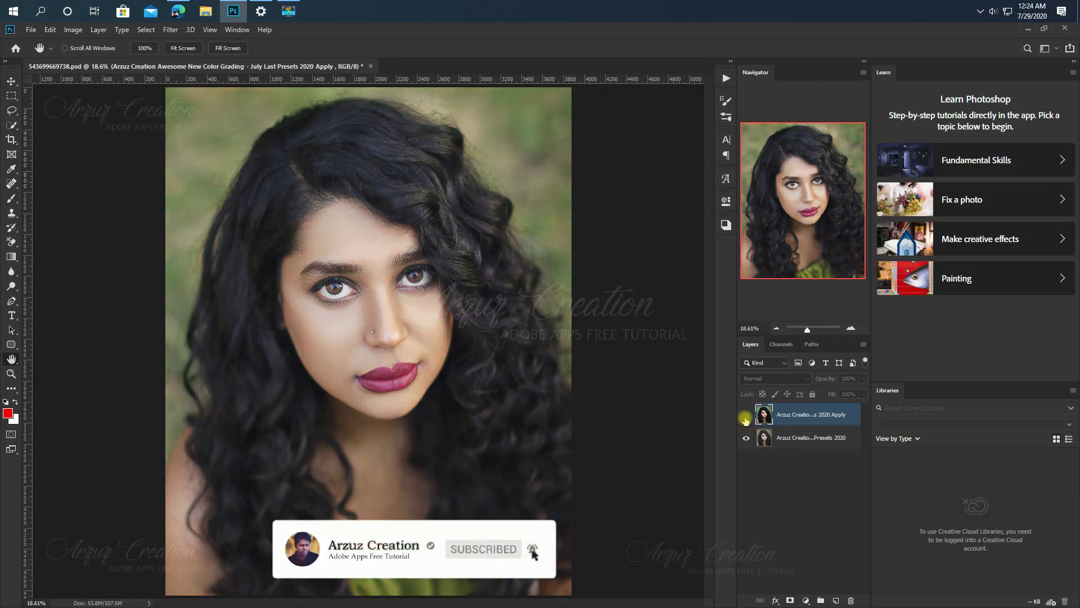
{"action": "left_click", "coordinate": [746, 417]}
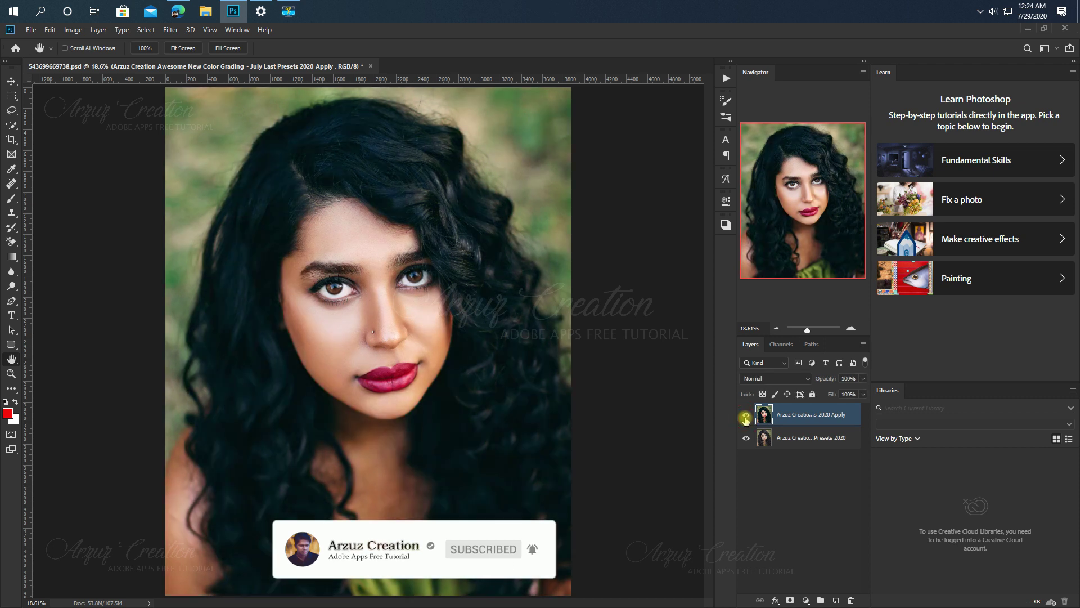
{"action": "left_click", "coordinate": [745, 416]}
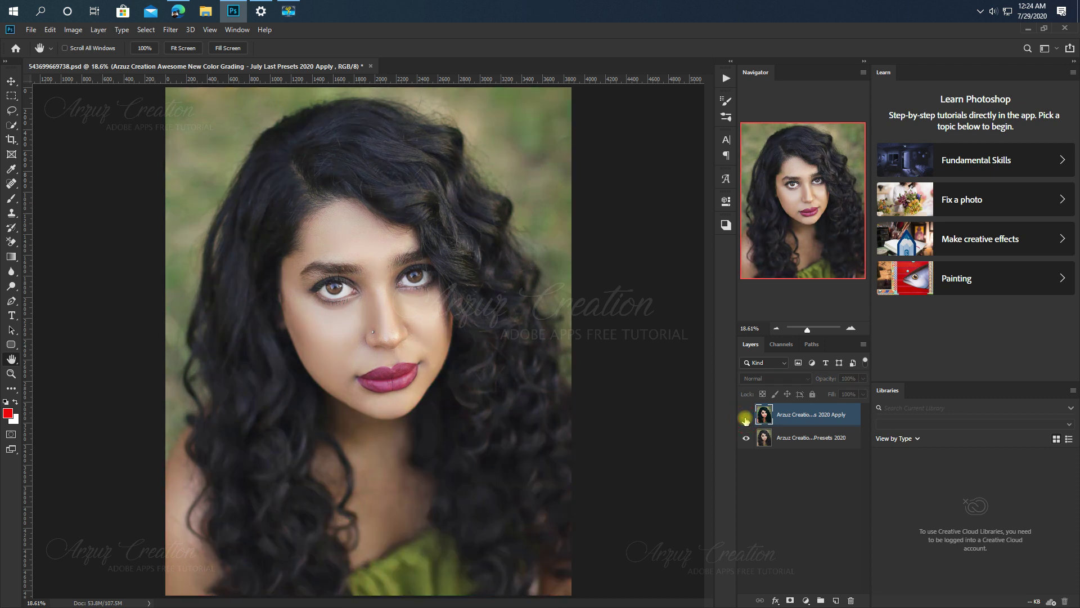
{"action": "left_click", "coordinate": [745, 417]}
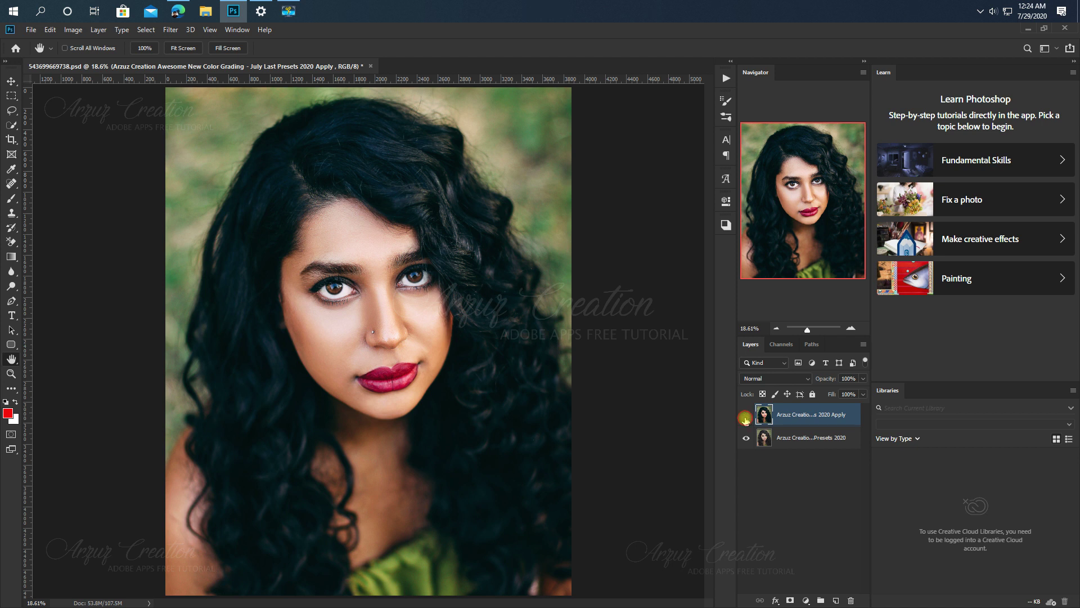
{"action": "left_click", "coordinate": [745, 417]}
{"action": "left_click", "coordinate": [746, 418]}
{"action": "left_click", "coordinate": [746, 418]}
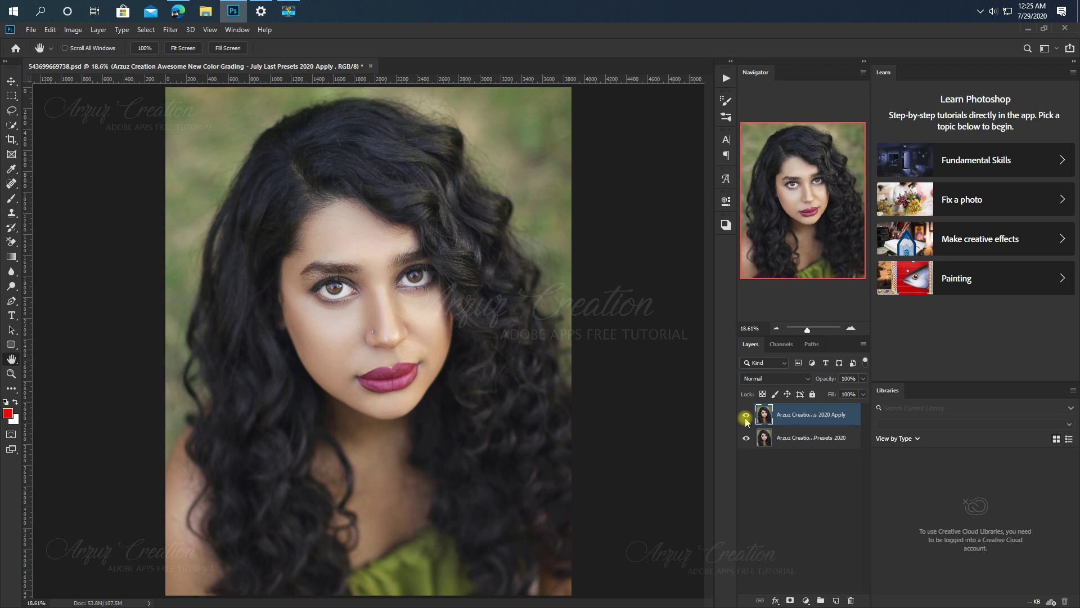
{"action": "left_click", "coordinate": [746, 418]}
Step: Reopen the Camera Raw Filter, load the eleventh preset file in the July Last Presets 2020 folder, and apply it to the top portrait layer
{"action": "key", "text": "ctrl+shift+a"}
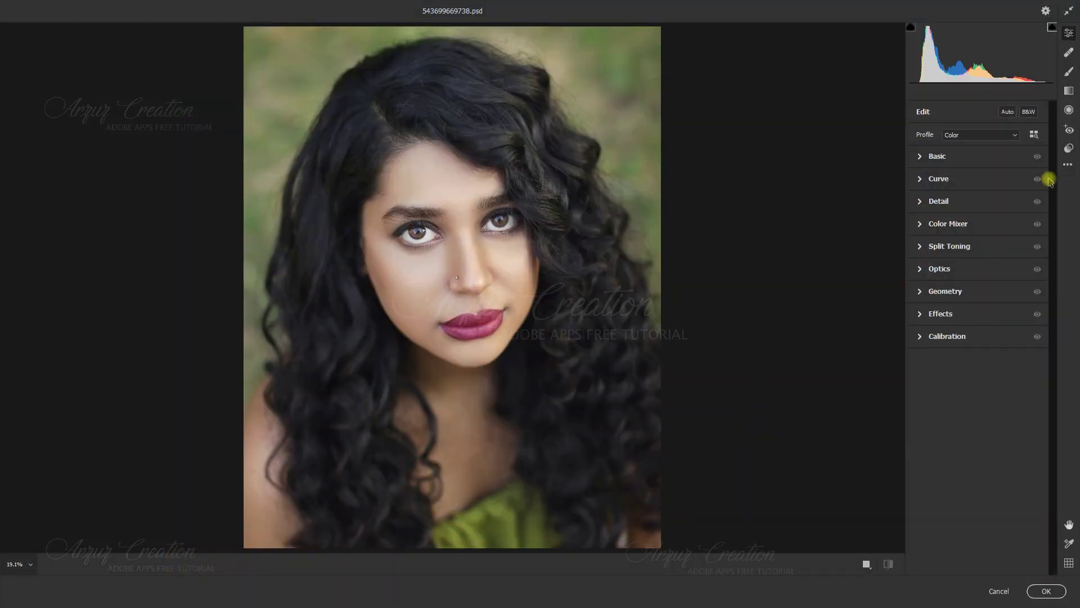
{"action": "left_click", "coordinate": [1068, 164]}
{"action": "left_click", "coordinate": [1052, 218]}
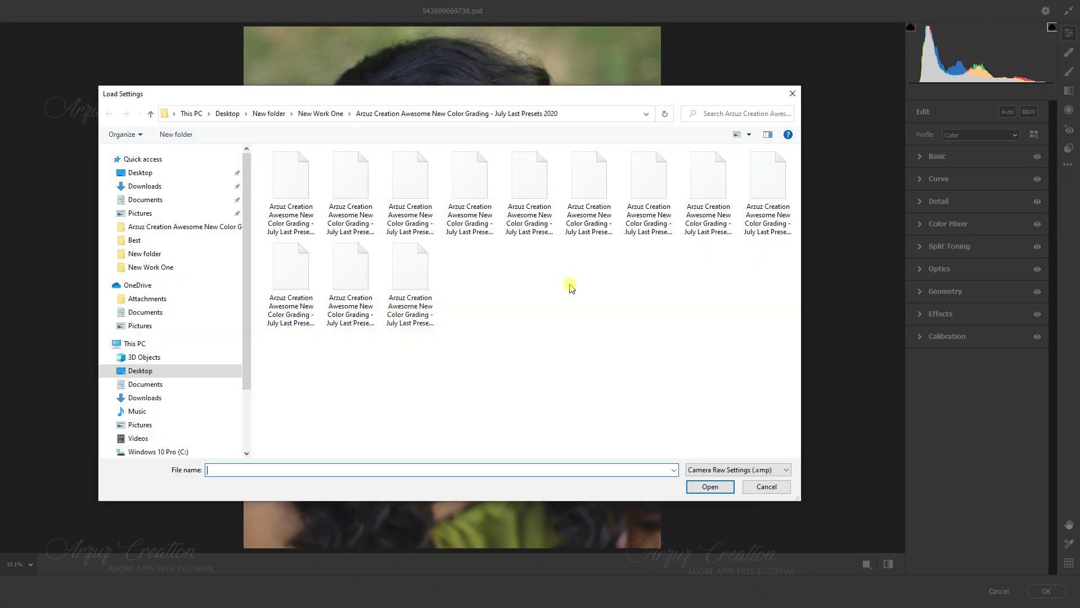
{"action": "left_click", "coordinate": [345, 315]}
{"action": "left_click", "coordinate": [710, 486]}
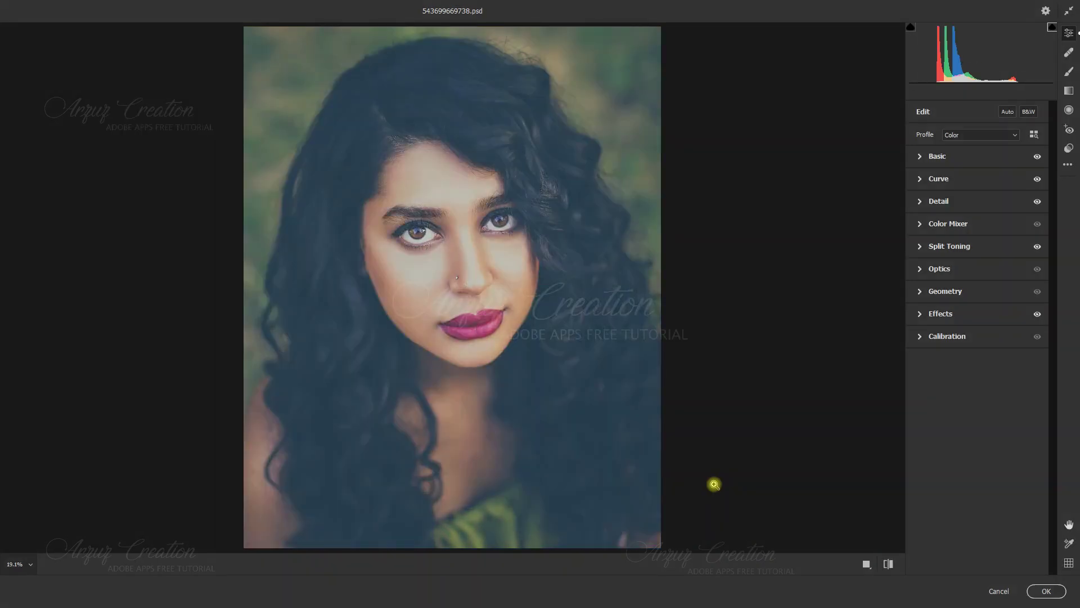
{"action": "left_click", "coordinate": [1045, 590]}
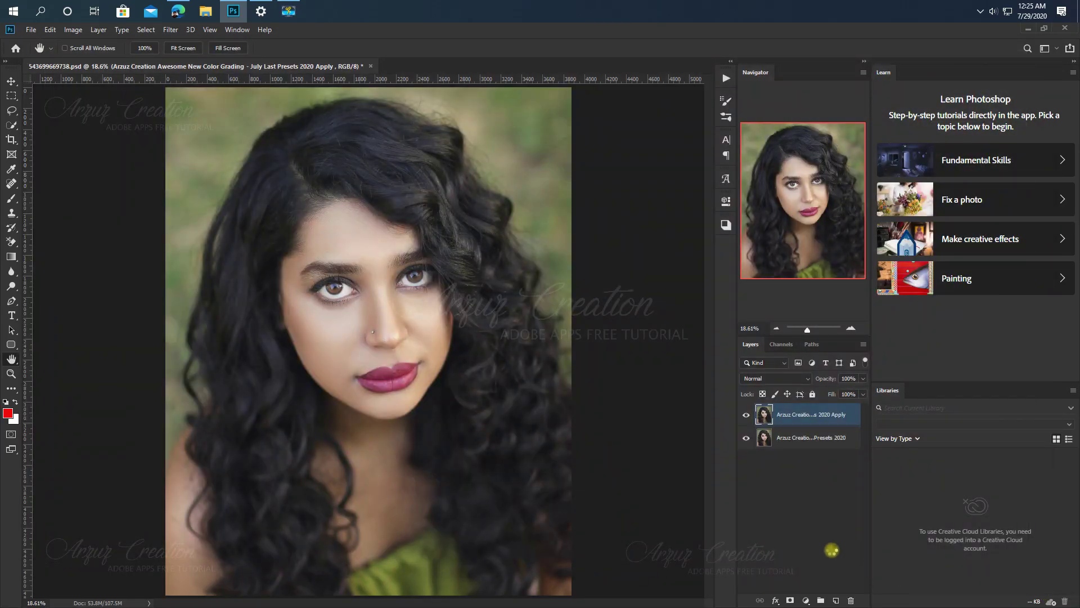
Step: Compare the portrait with the eleventh preset's graded layer shown and hidden, and undo that grading
{"action": "left_click", "coordinate": [746, 415]}
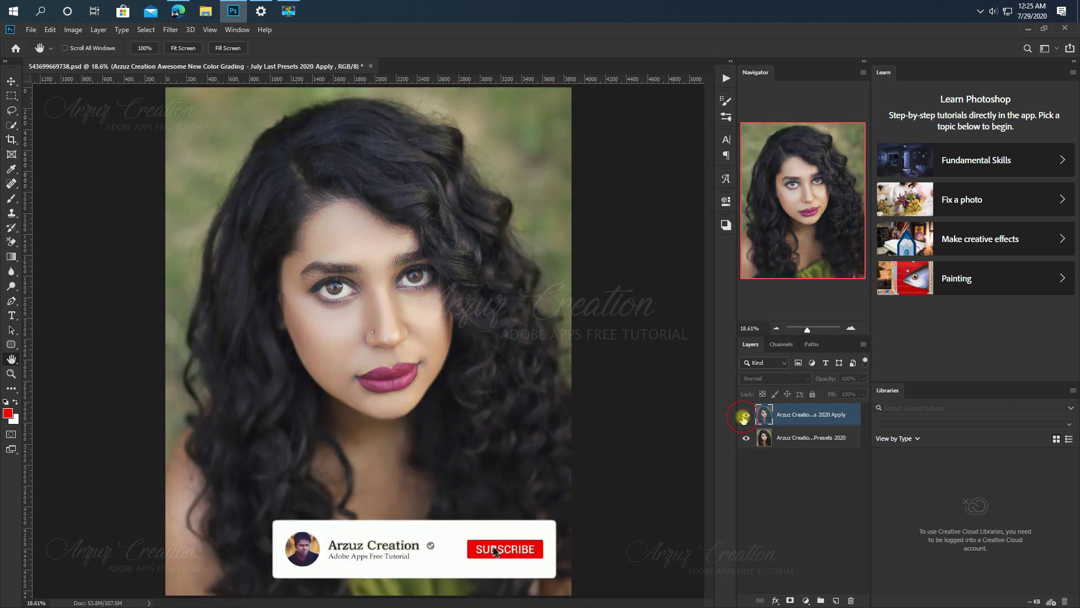
{"action": "left_click", "coordinate": [746, 416]}
{"action": "left_click", "coordinate": [744, 417]}
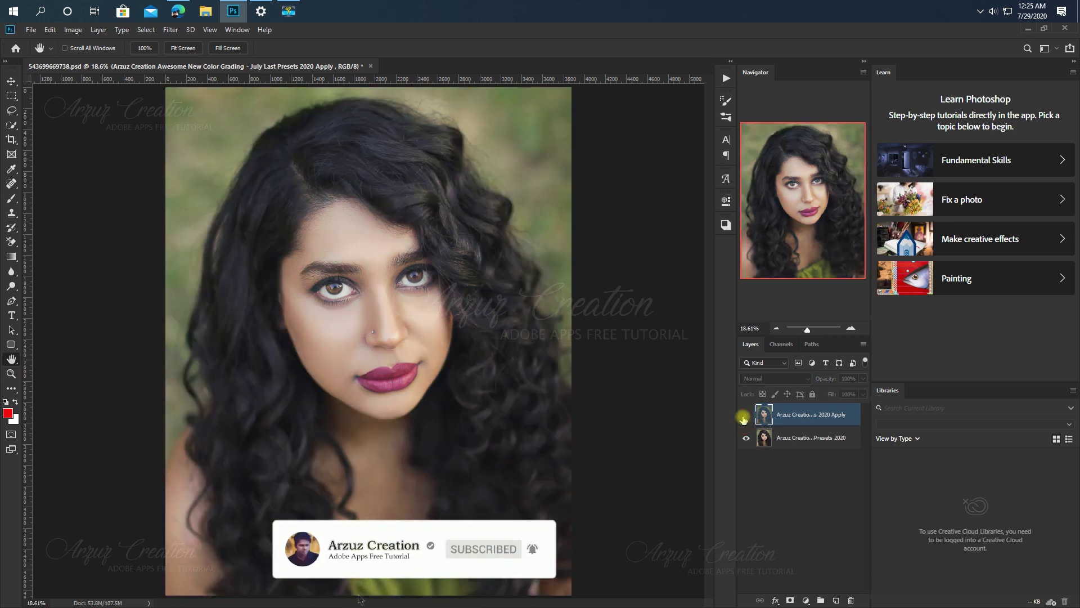
{"action": "left_click", "coordinate": [745, 416]}
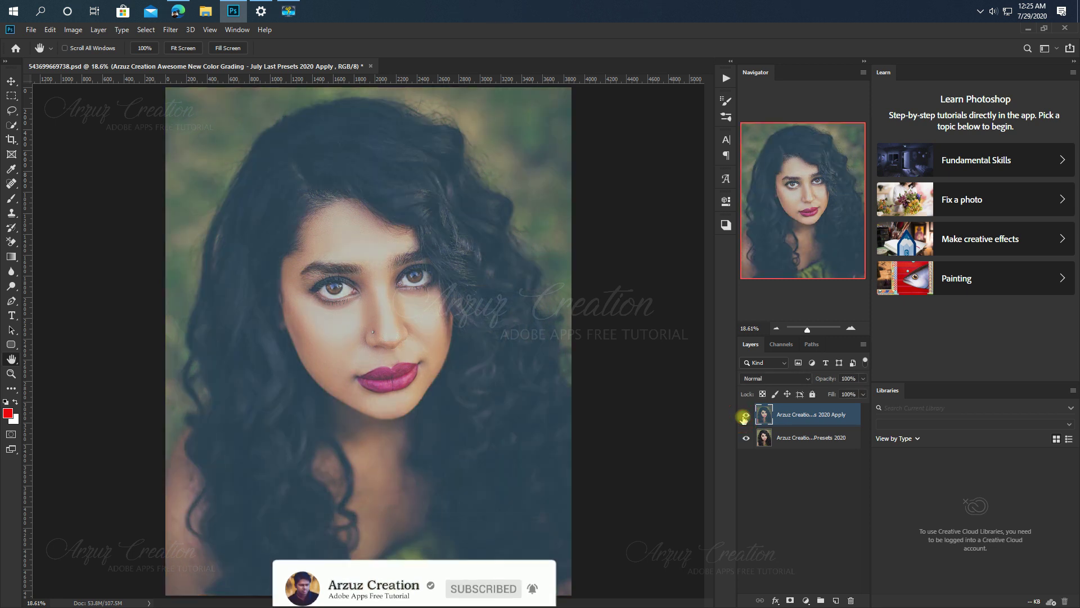
{"action": "left_click", "coordinate": [744, 418]}
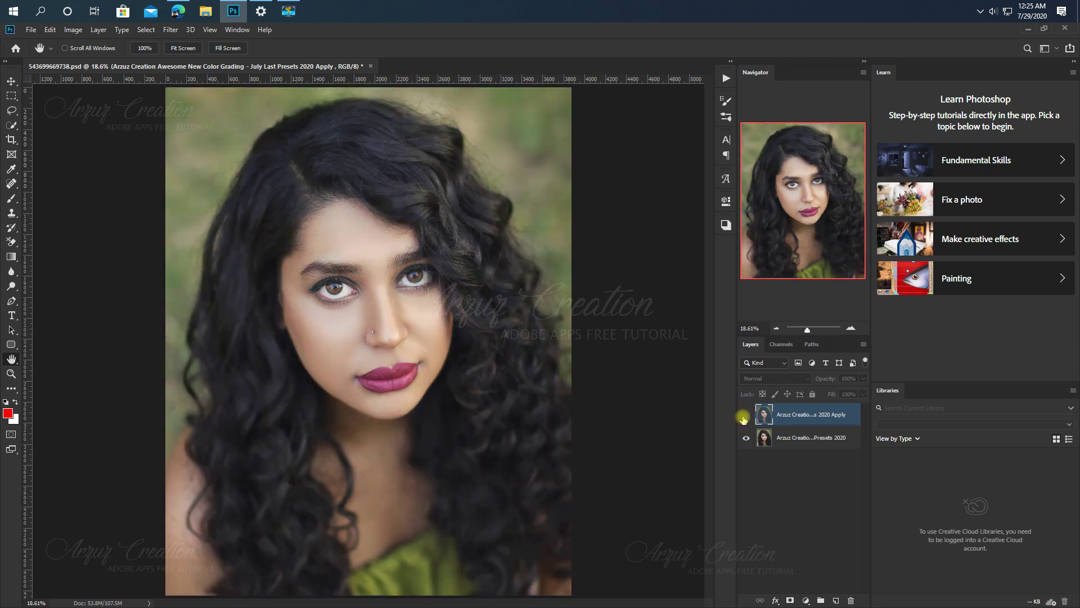
{"action": "left_click", "coordinate": [744, 418]}
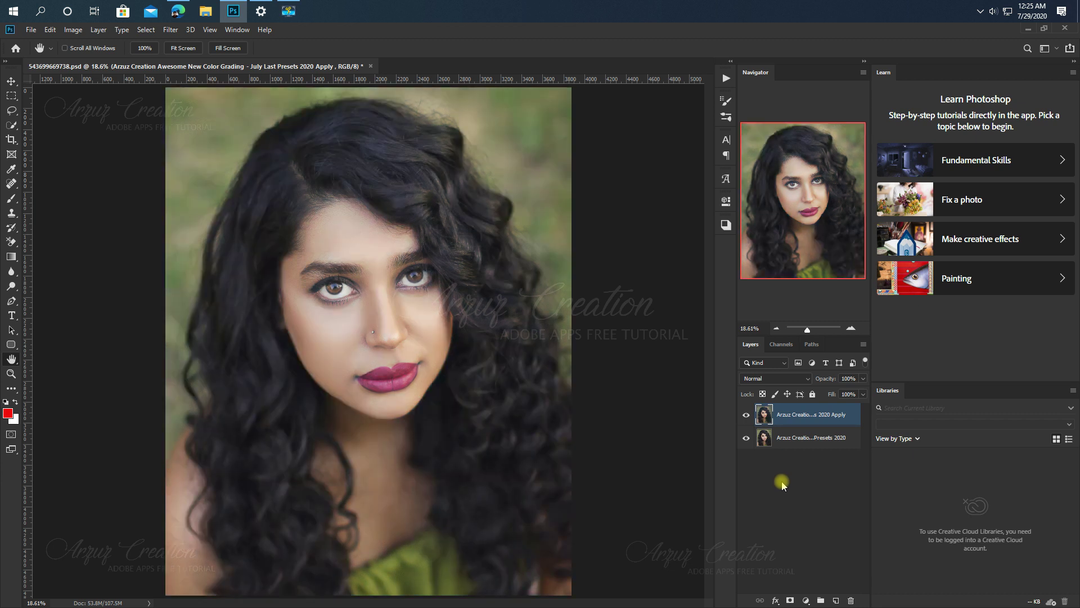
Step: Reopen the Camera Raw Filter, load the ninth preset file in the July Last Presets 2020 folder, and apply it to the top portrait layer
{"action": "key", "text": "ctrl+shift+a"}
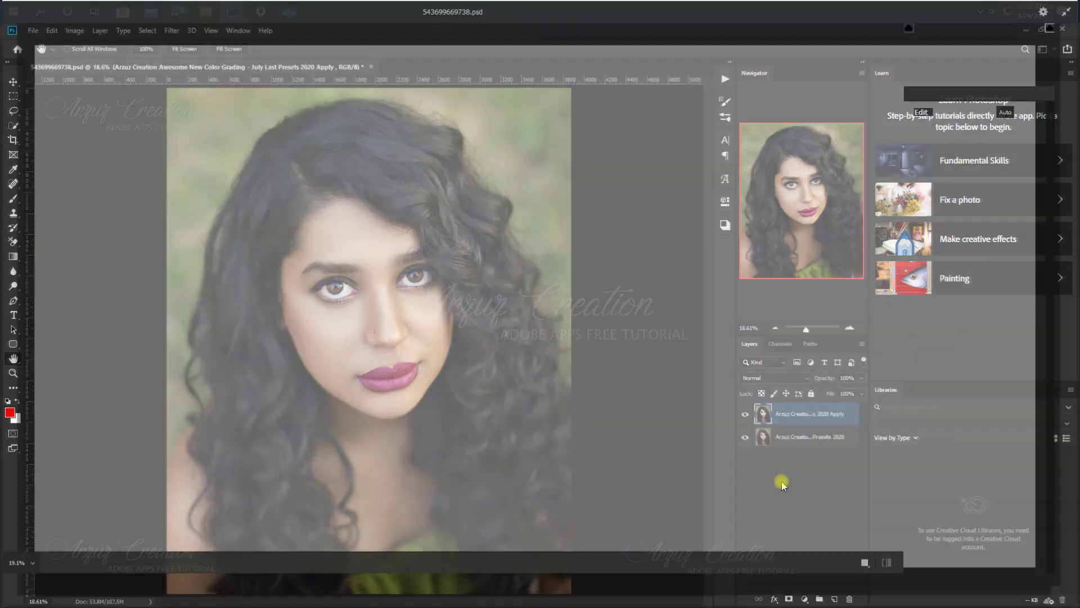
{"action": "left_click", "coordinate": [1065, 166]}
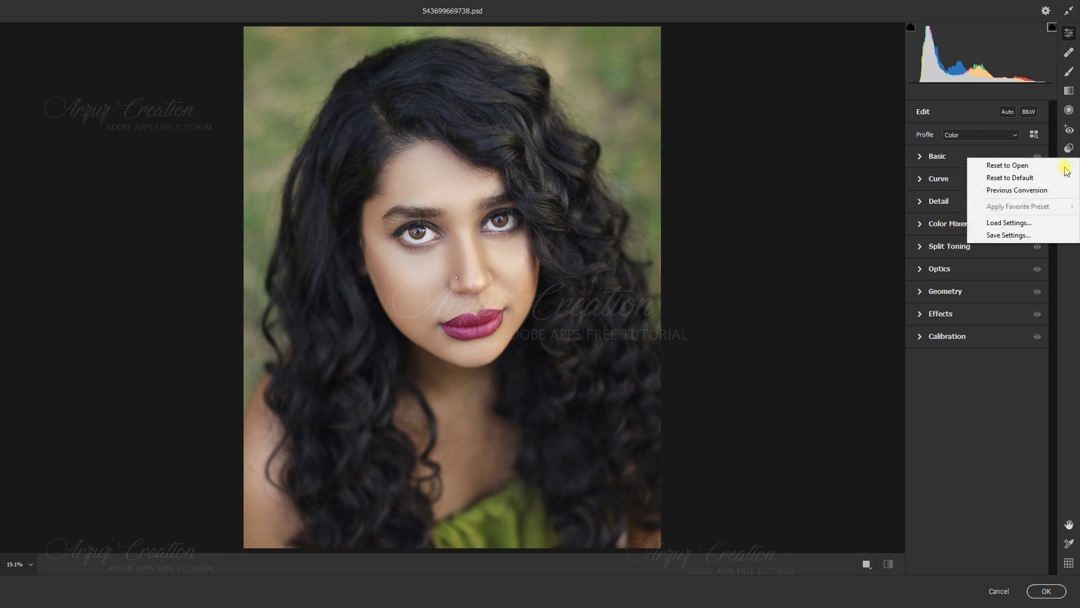
{"action": "left_click", "coordinate": [1048, 222]}
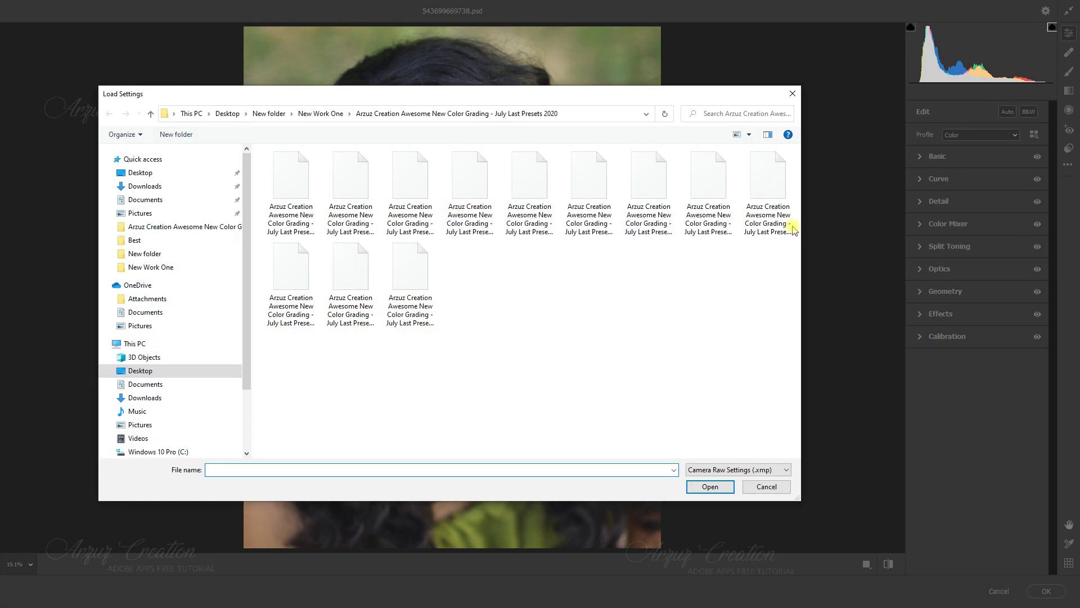
{"action": "left_click", "coordinate": [767, 224]}
{"action": "left_click", "coordinate": [703, 486]}
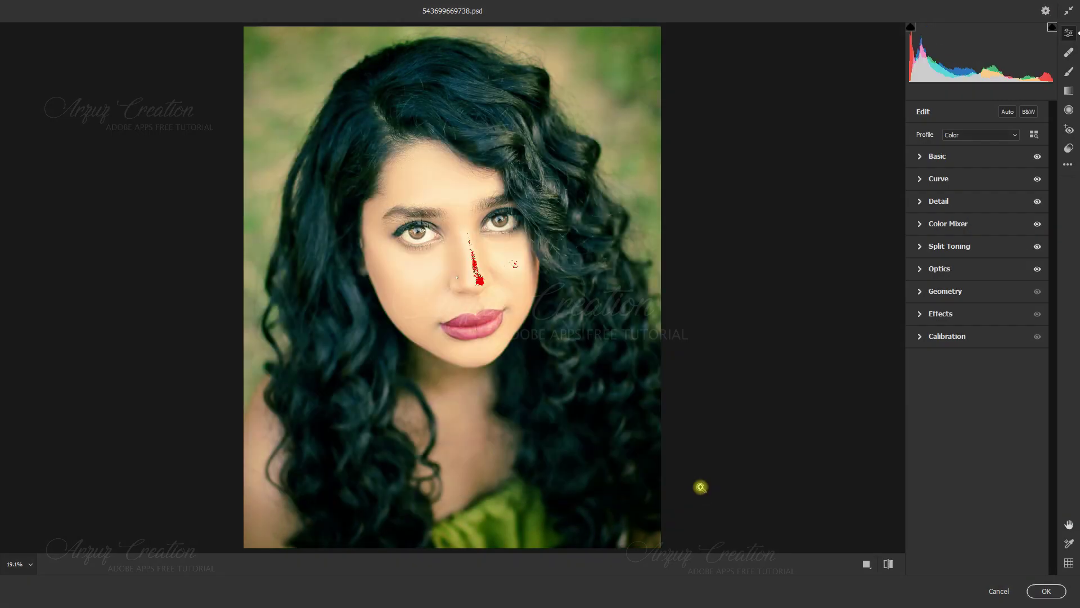
{"action": "left_click", "coordinate": [1046, 591]}
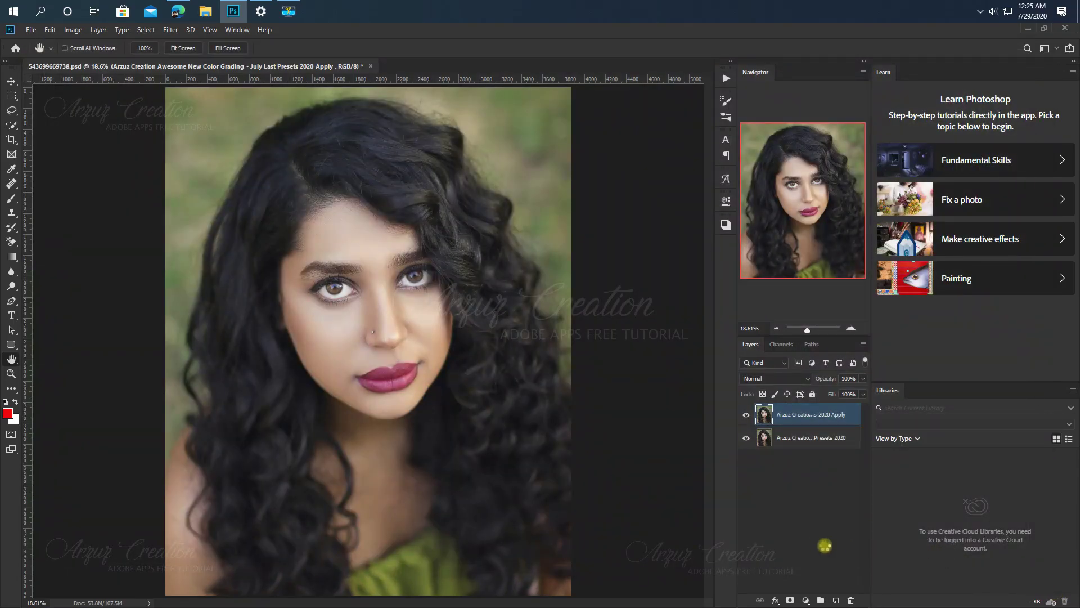
Step: Compare the portrait with the ninth preset's graded layer shown and hidden, and undo that grading
{"action": "left_click", "coordinate": [746, 415]}
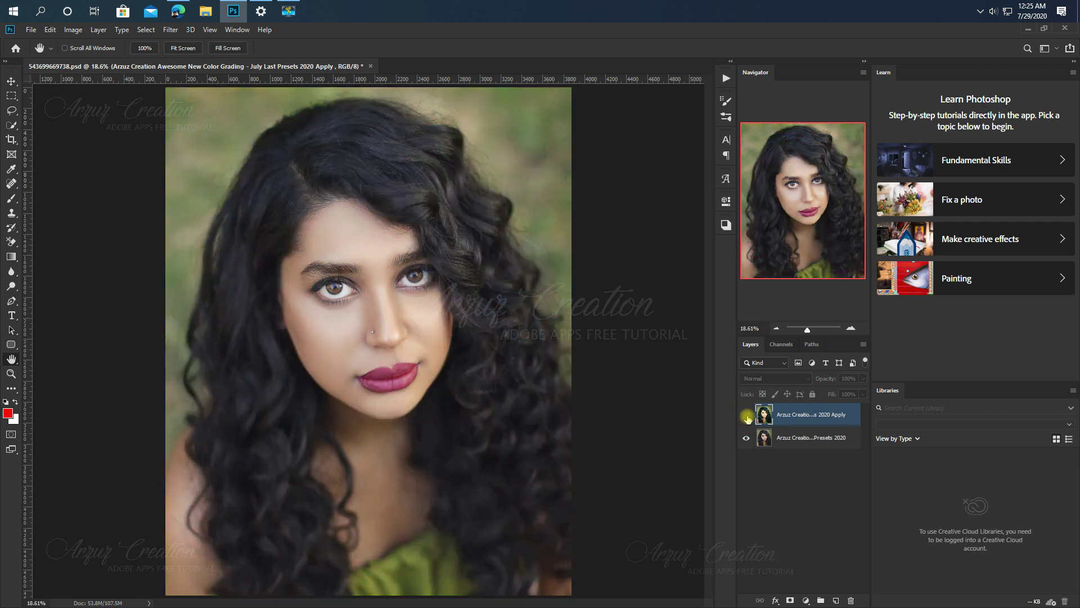
{"action": "left_click", "coordinate": [746, 415]}
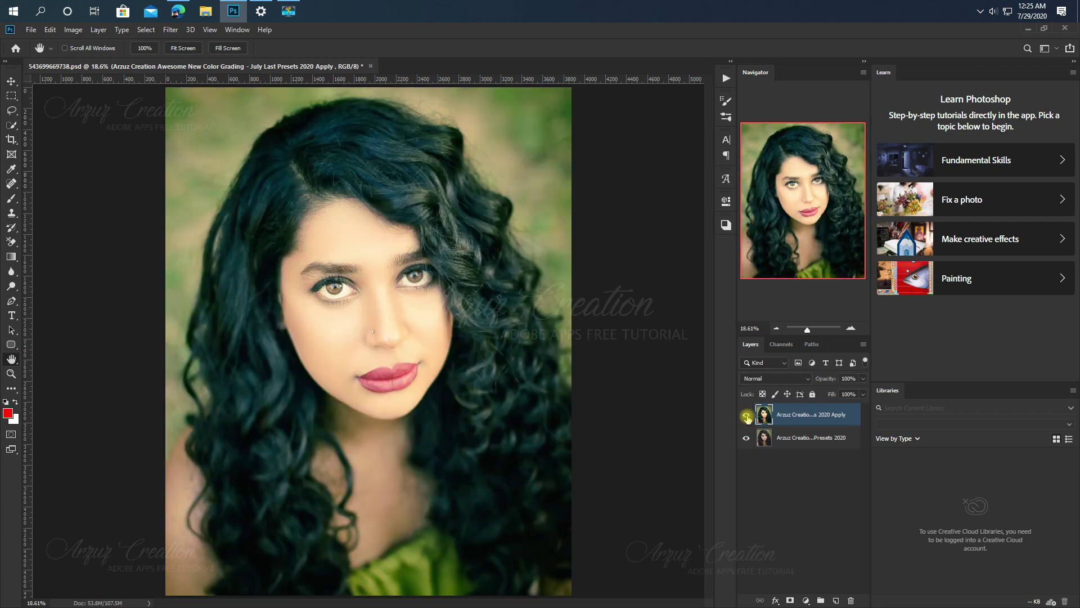
{"action": "left_click", "coordinate": [746, 415]}
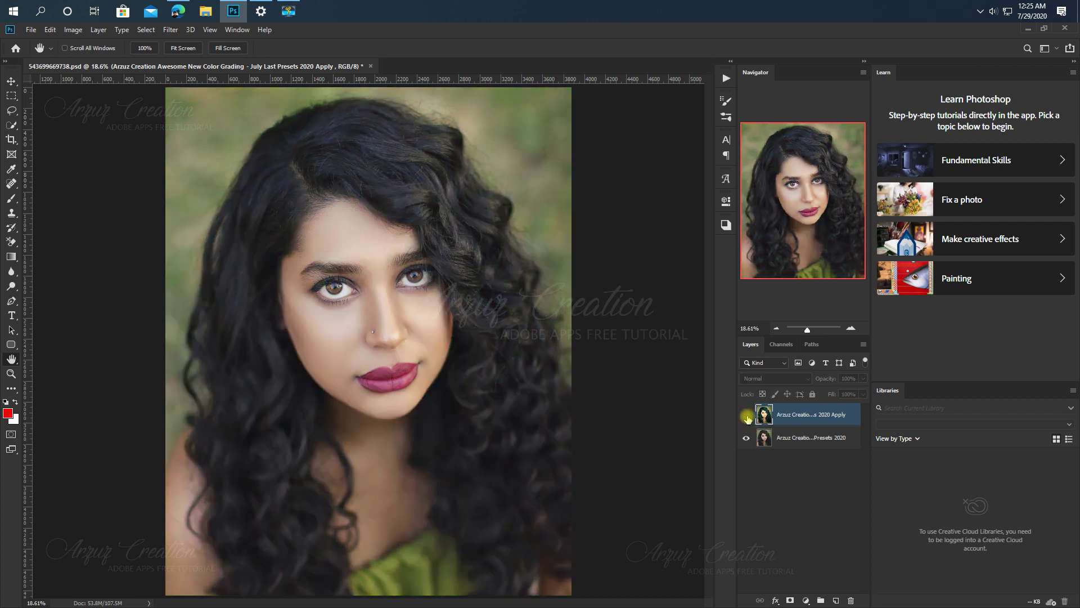
{"action": "left_click", "coordinate": [746, 415]}
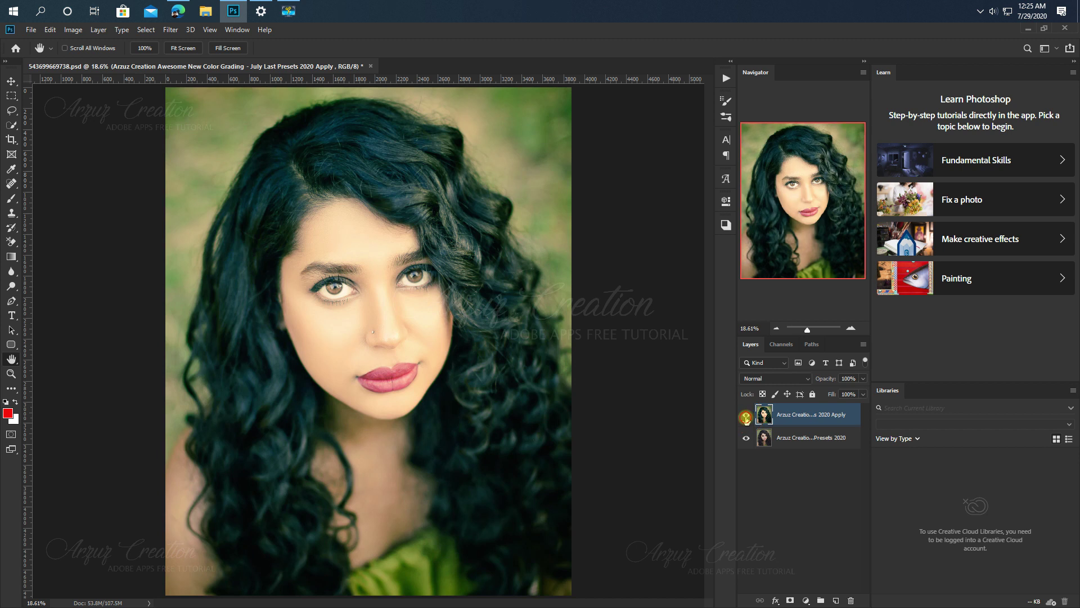
{"action": "left_click", "coordinate": [746, 416]}
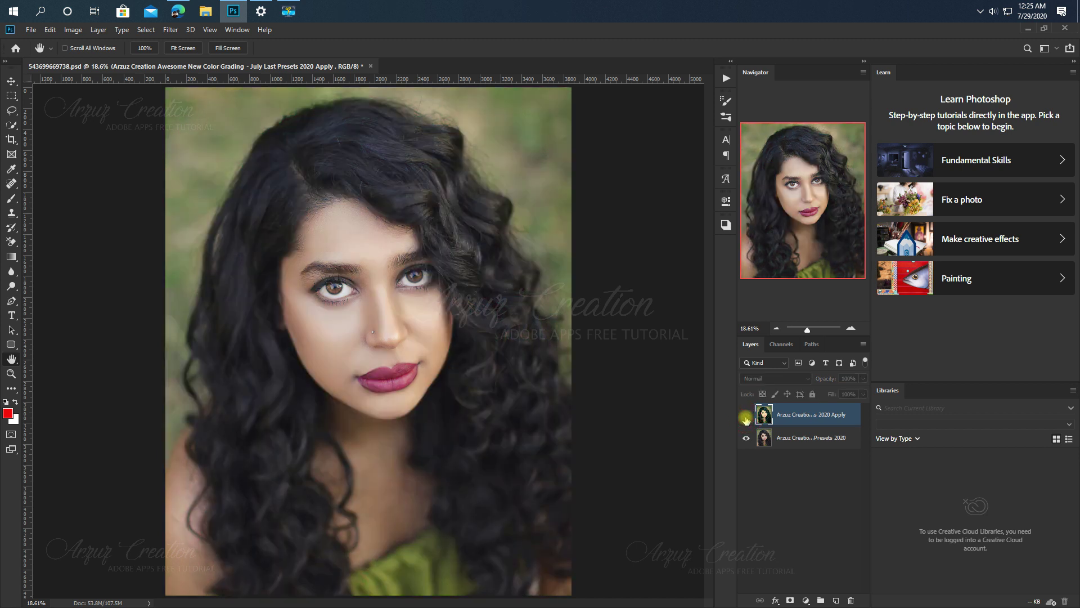
{"action": "left_click", "coordinate": [747, 417]}
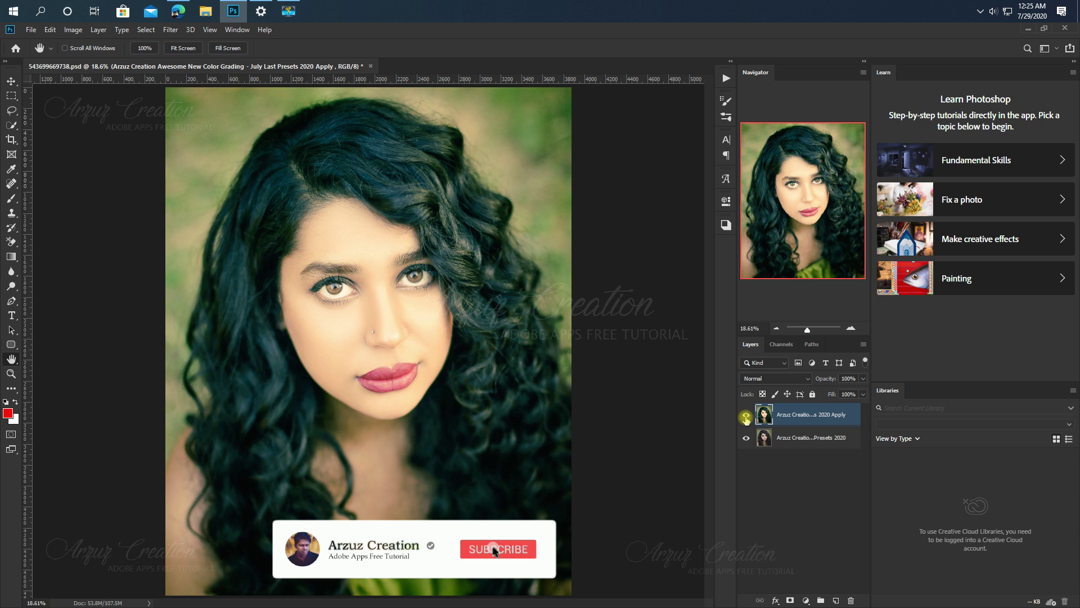
{"action": "left_click", "coordinate": [747, 417]}
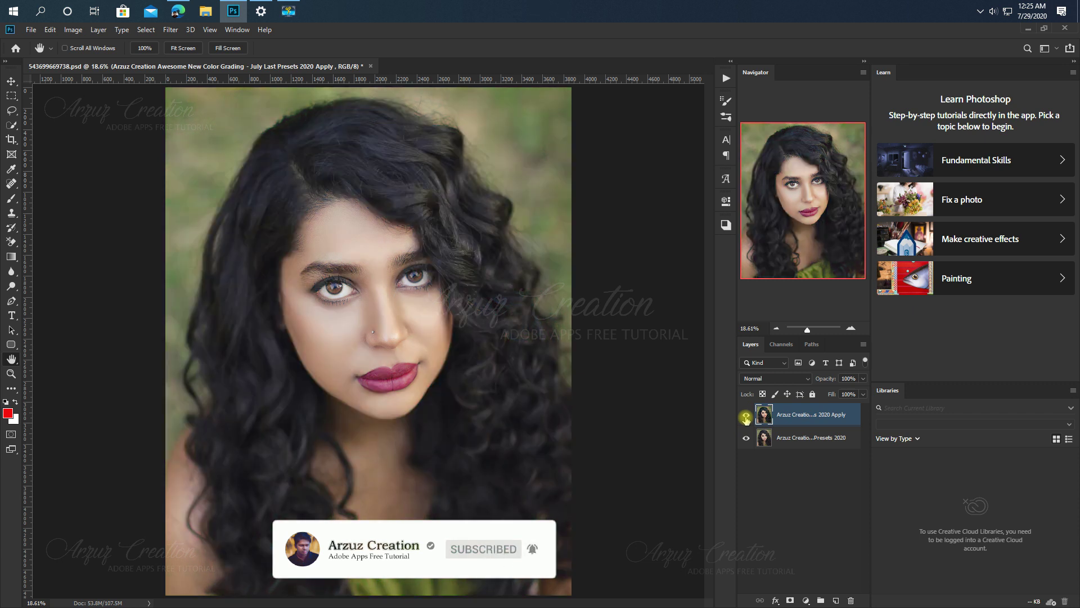
Step: Reopen the Camera Raw Filter, load the tenth preset file in the July Last Presets 2020 folder, and apply it to the top portrait layer
{"action": "key", "text": "ctrl+shift+a"}
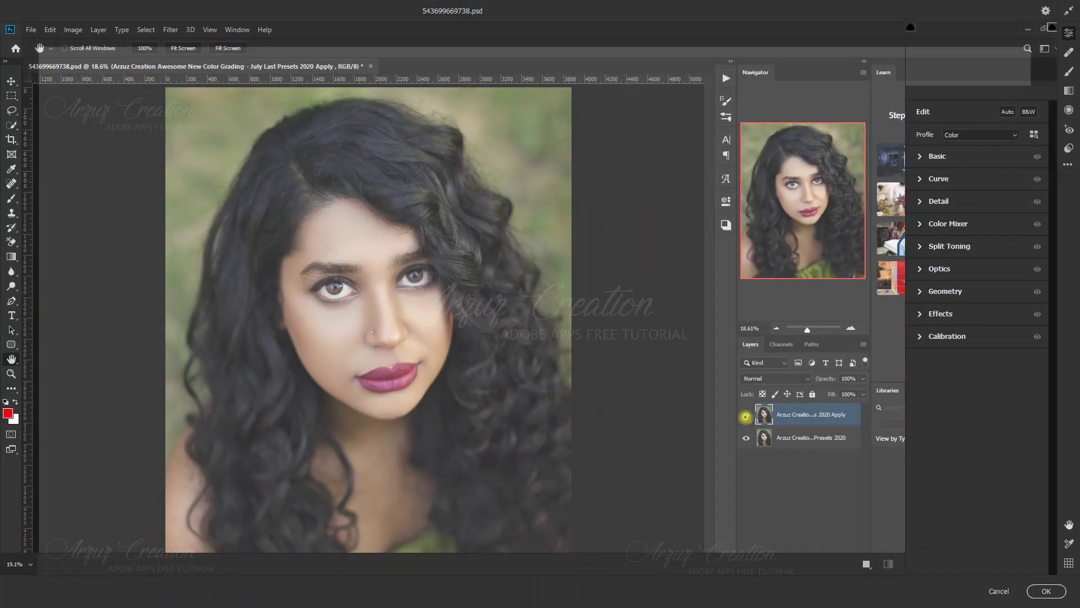
{"action": "left_click", "coordinate": [1068, 165]}
{"action": "left_click", "coordinate": [1052, 224]}
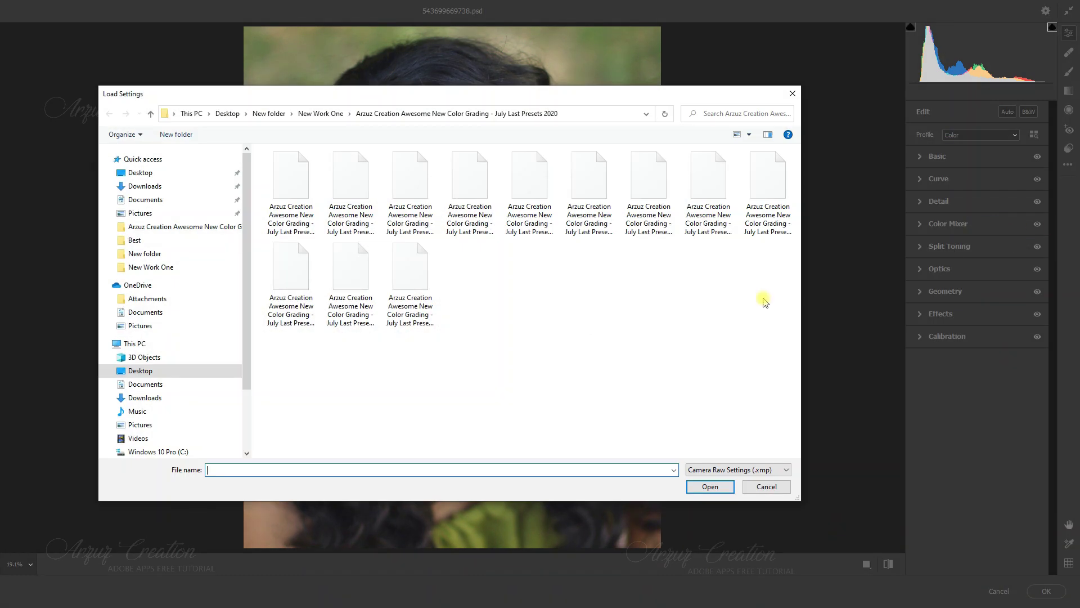
{"action": "left_click", "coordinate": [288, 325]}
{"action": "double_click", "coordinate": [288, 325]}
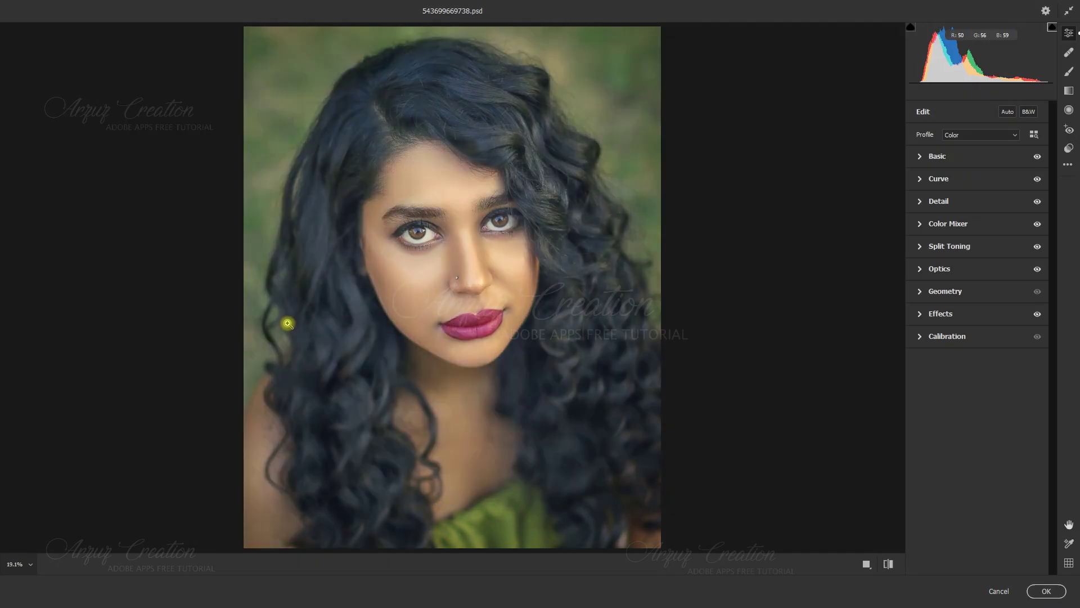
{"action": "left_click", "coordinate": [1045, 592]}
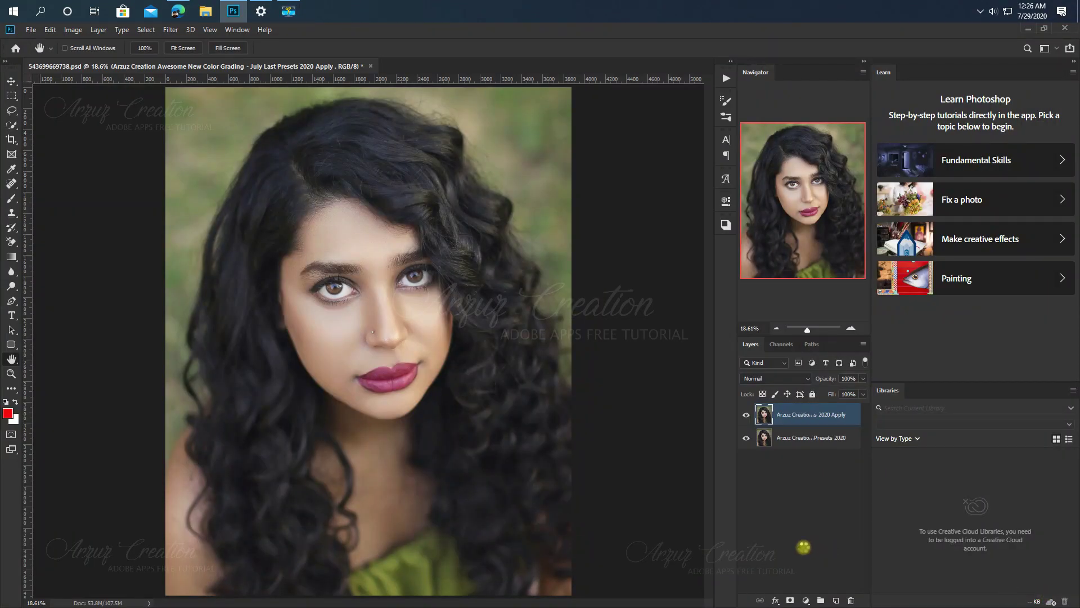
Step: Compare the portrait with the tenth preset's graded layer shown and hidden, and undo that grading
{"action": "left_click", "coordinate": [743, 418]}
{"action": "left_click", "coordinate": [745, 417]}
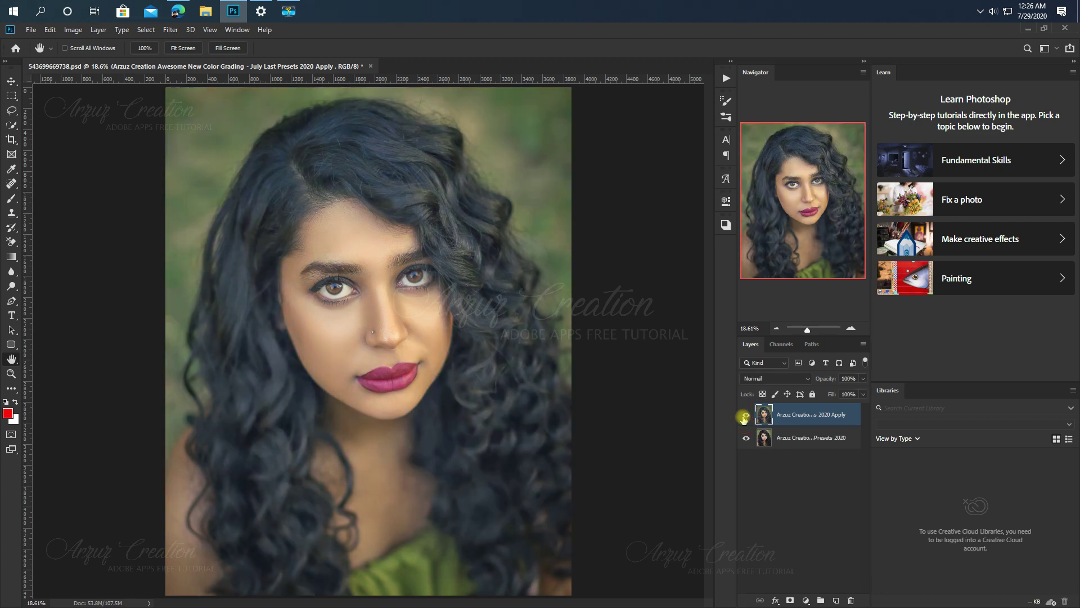
{"action": "left_click", "coordinate": [744, 417]}
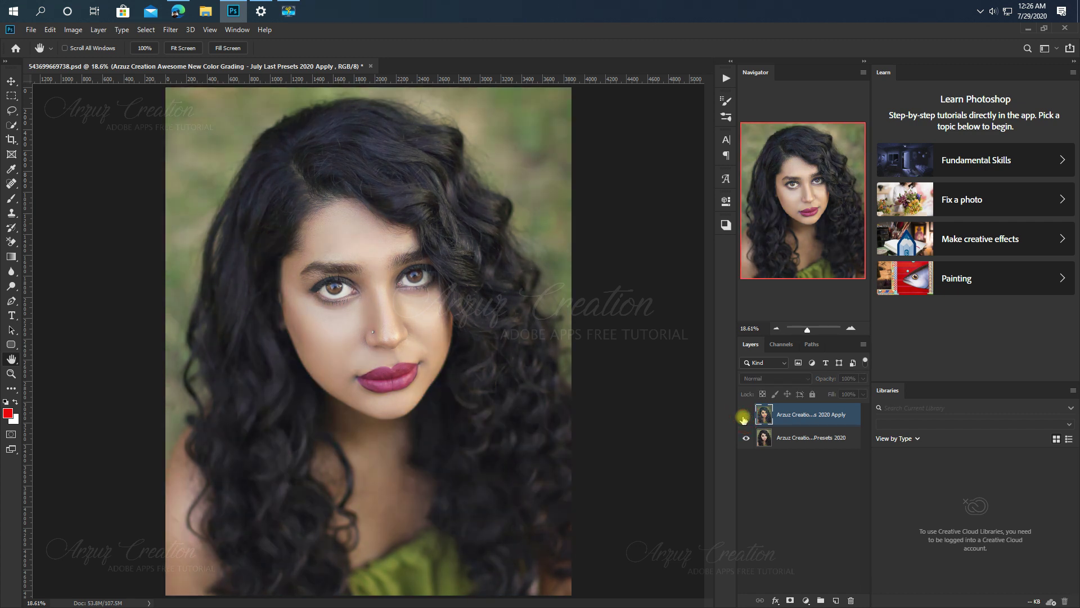
{"action": "left_click", "coordinate": [744, 417]}
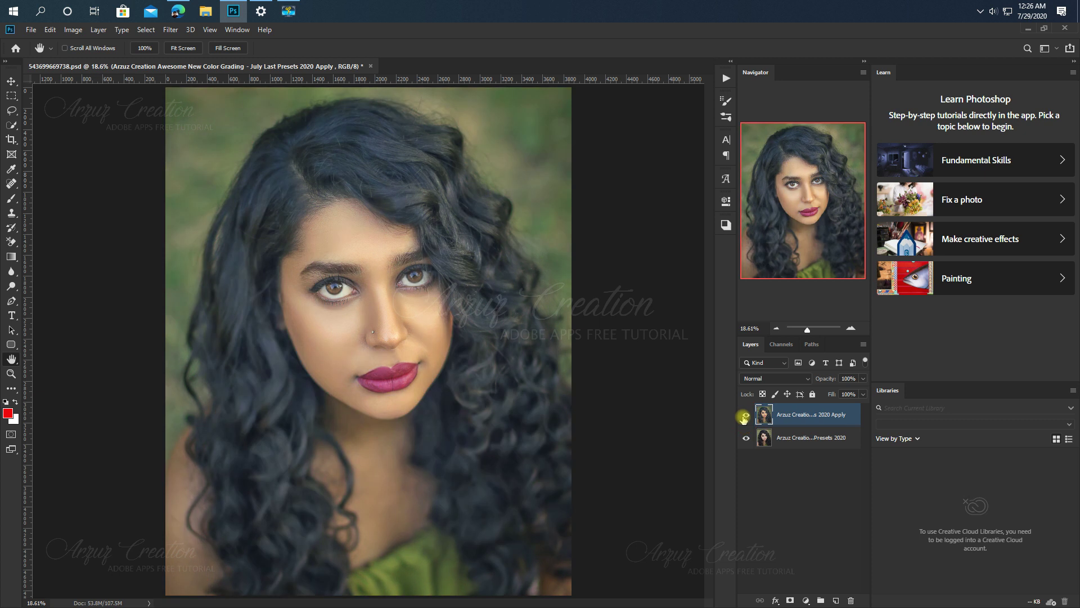
{"action": "left_click", "coordinate": [745, 417]}
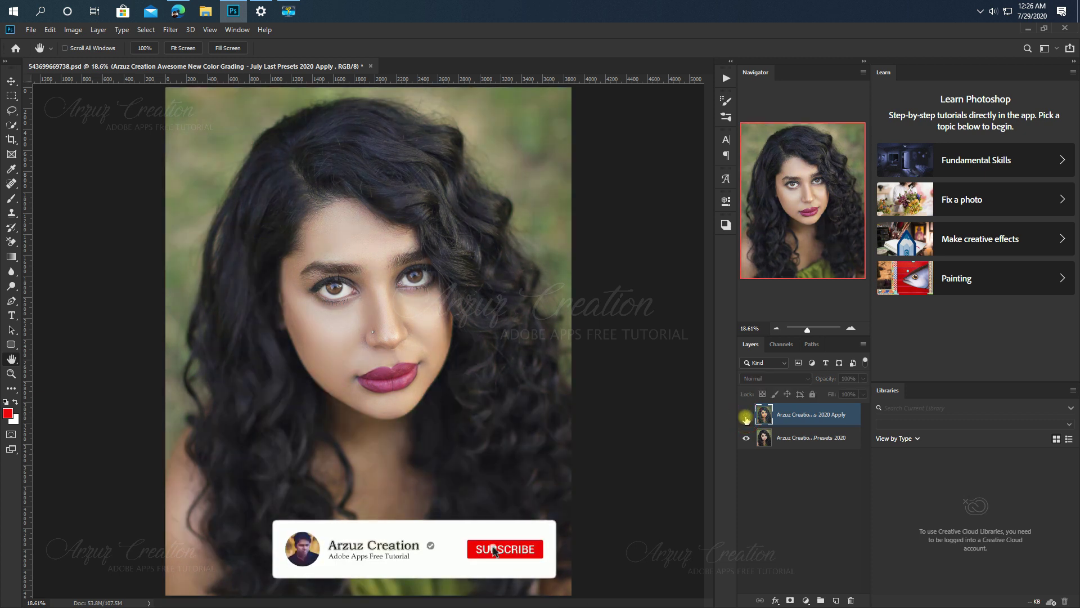
{"action": "left_click", "coordinate": [745, 417]}
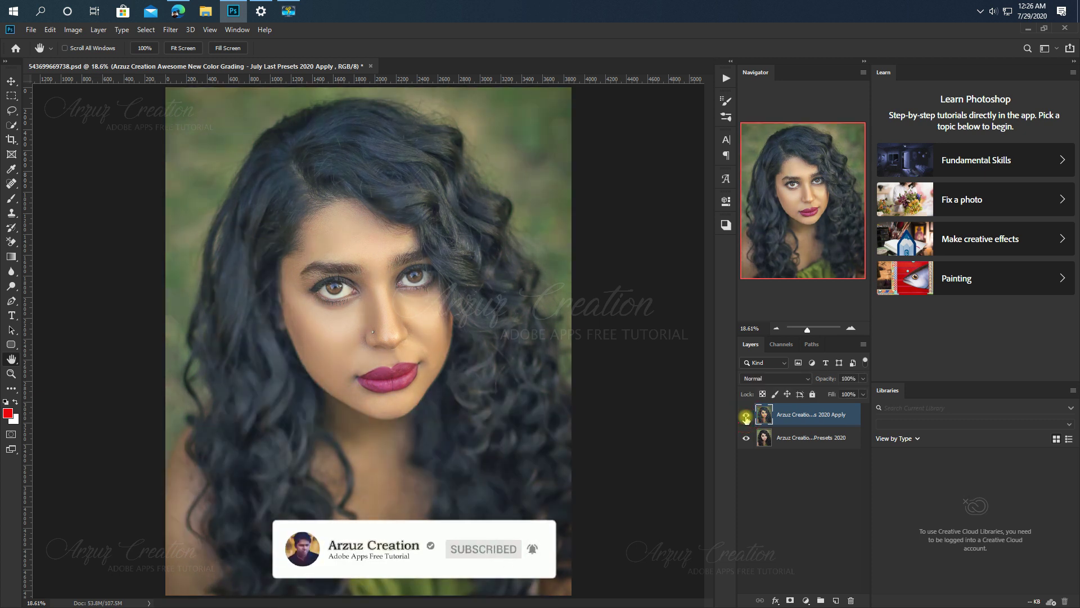
{"action": "left_click", "coordinate": [745, 418]}
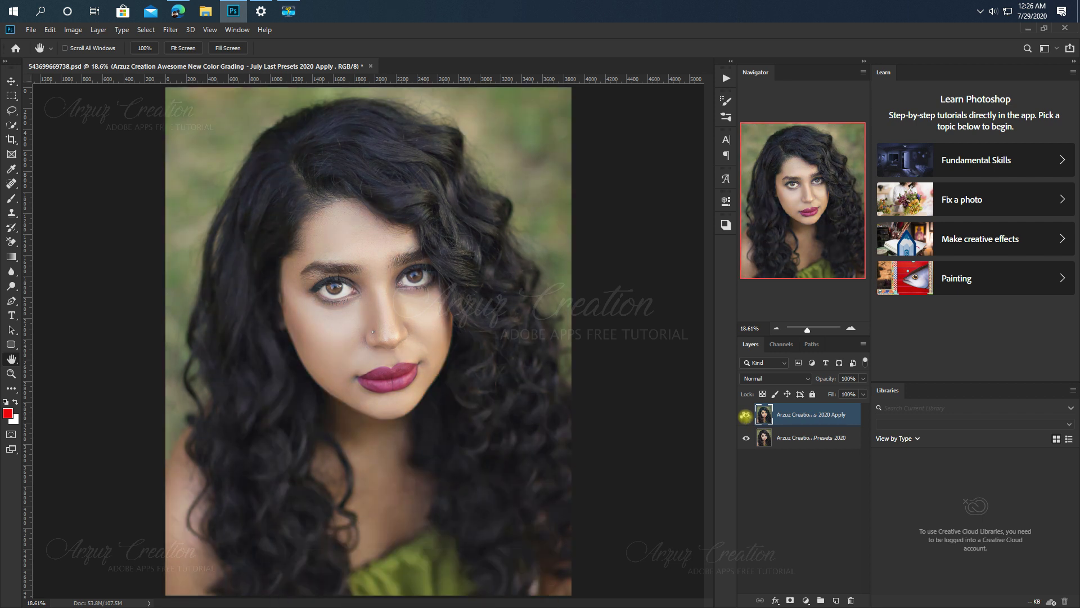
Step: Reopen the Camera Raw Filter, load the black-and-white preset file, view it beside the original, and apply it to the top portrait layer
{"action": "key", "text": "ctrl+shift+a"}
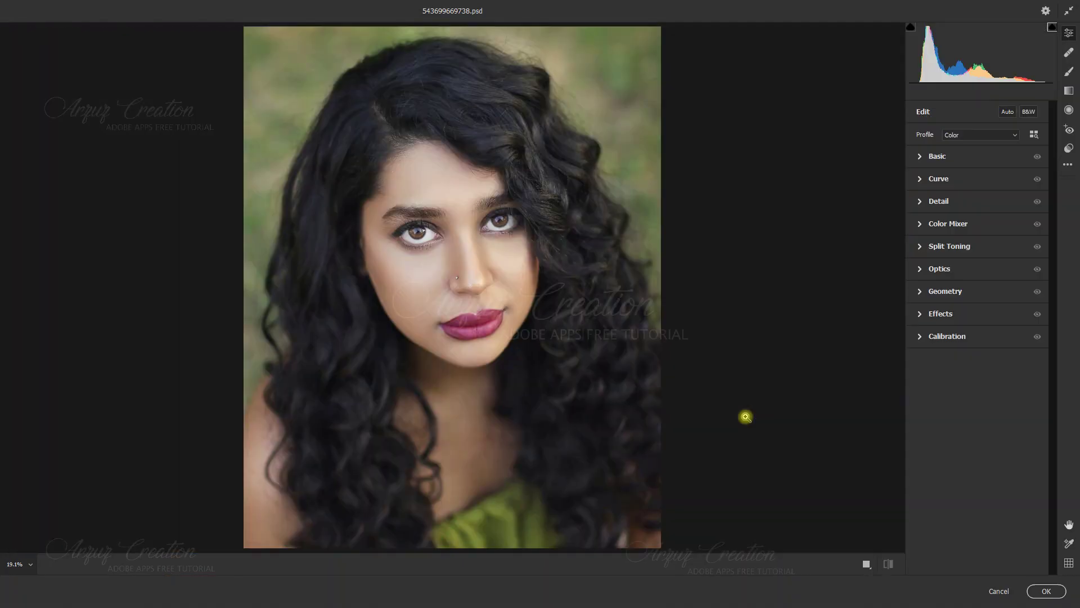
{"action": "left_click", "coordinate": [1070, 174]}
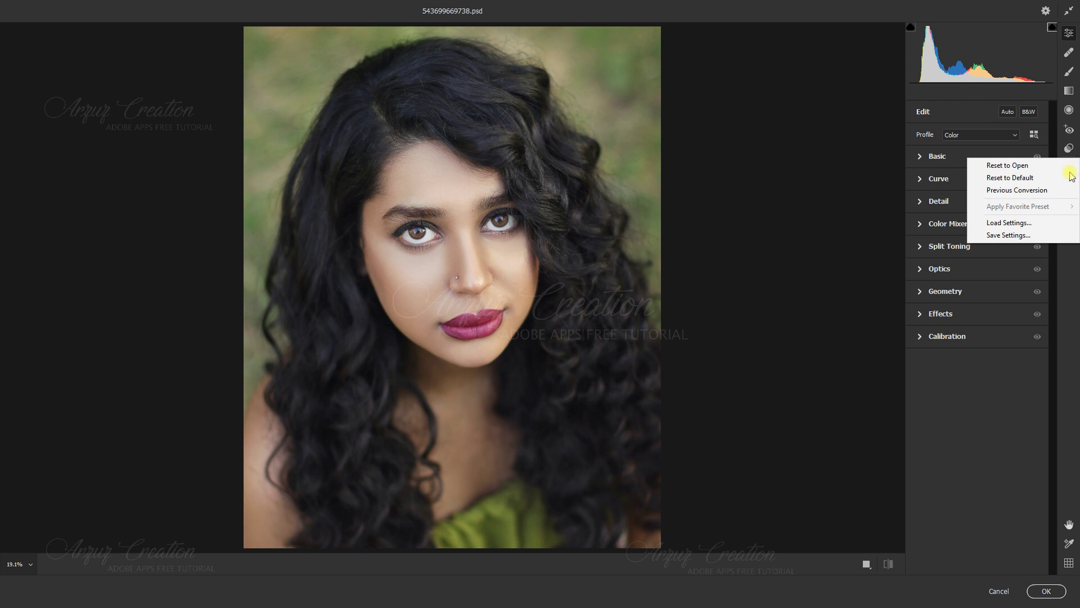
{"action": "left_click", "coordinate": [1054, 223]}
{"action": "left_click", "coordinate": [635, 211]}
{"action": "left_click", "coordinate": [715, 487]}
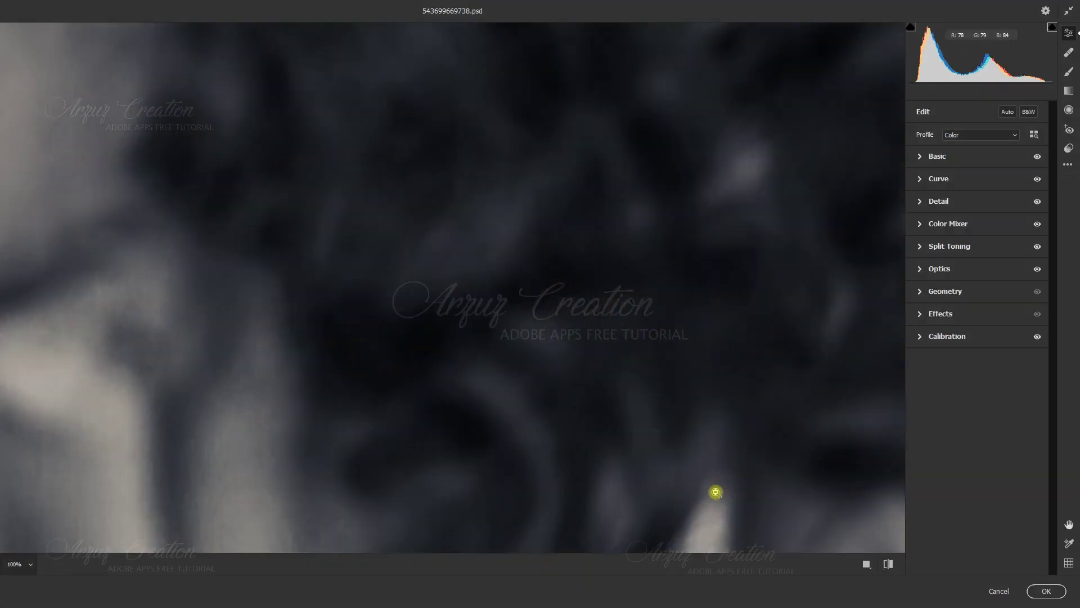
{"action": "left_click_drag", "start_coordinate": [717, 492], "coordinate": [720, 497]}
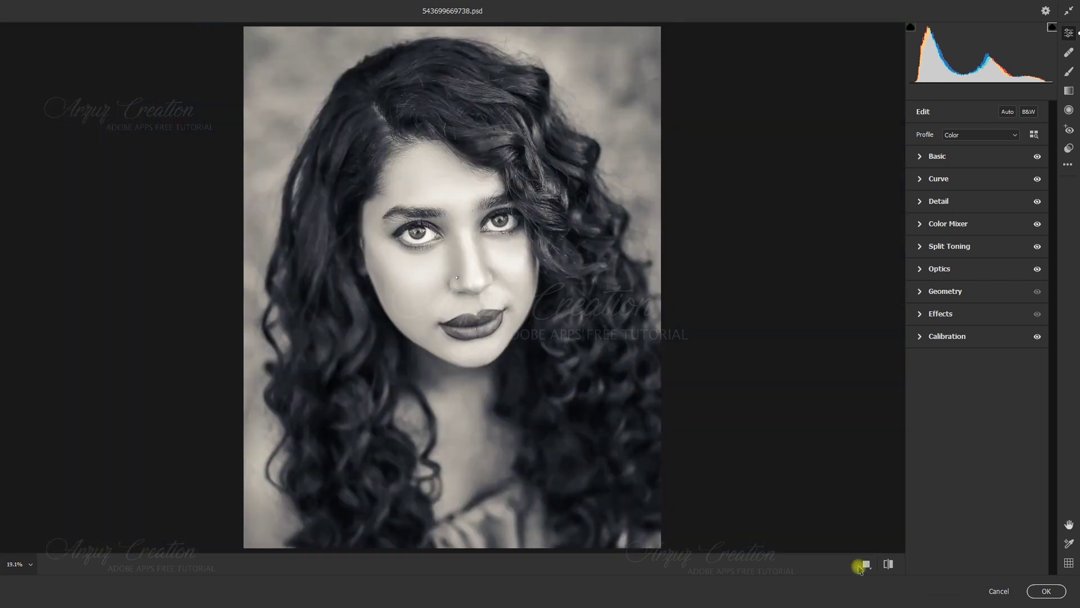
{"action": "left_click", "coordinate": [865, 564]}
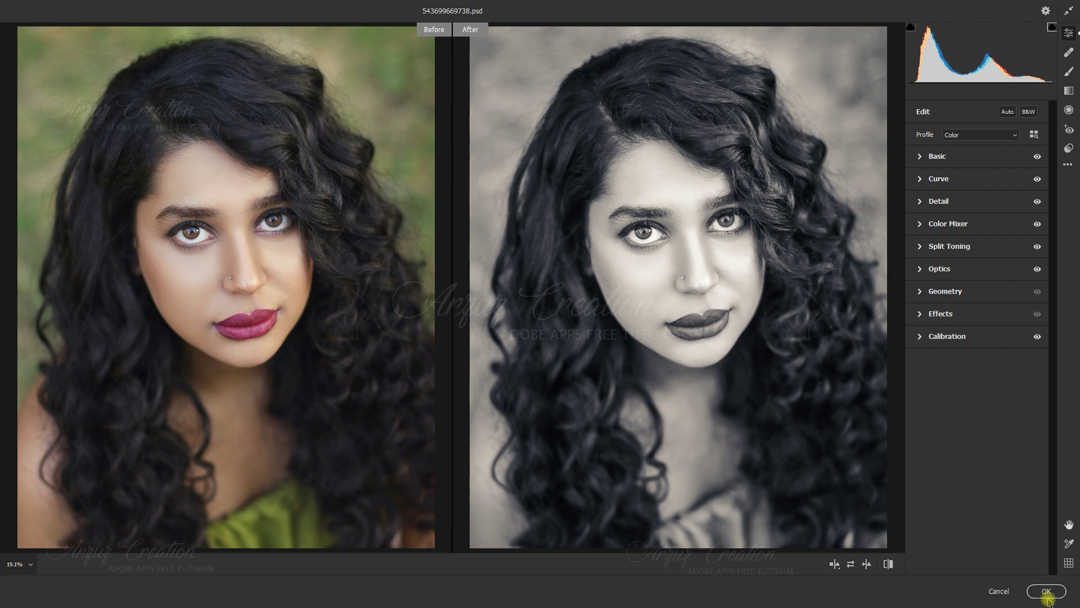
{"action": "left_click", "coordinate": [1045, 590]}
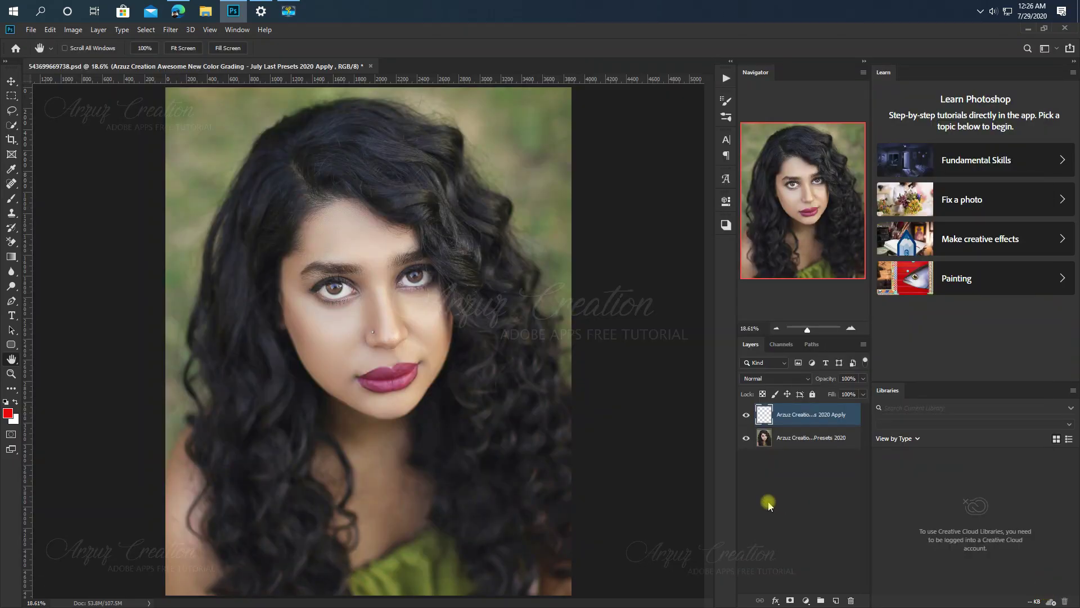
Step: Compare the color portrait with the black-and-white graded layer by hiding and showing the top layer, leaving it shown
{"action": "left_click", "coordinate": [746, 415]}
{"action": "left_click", "coordinate": [746, 416]}
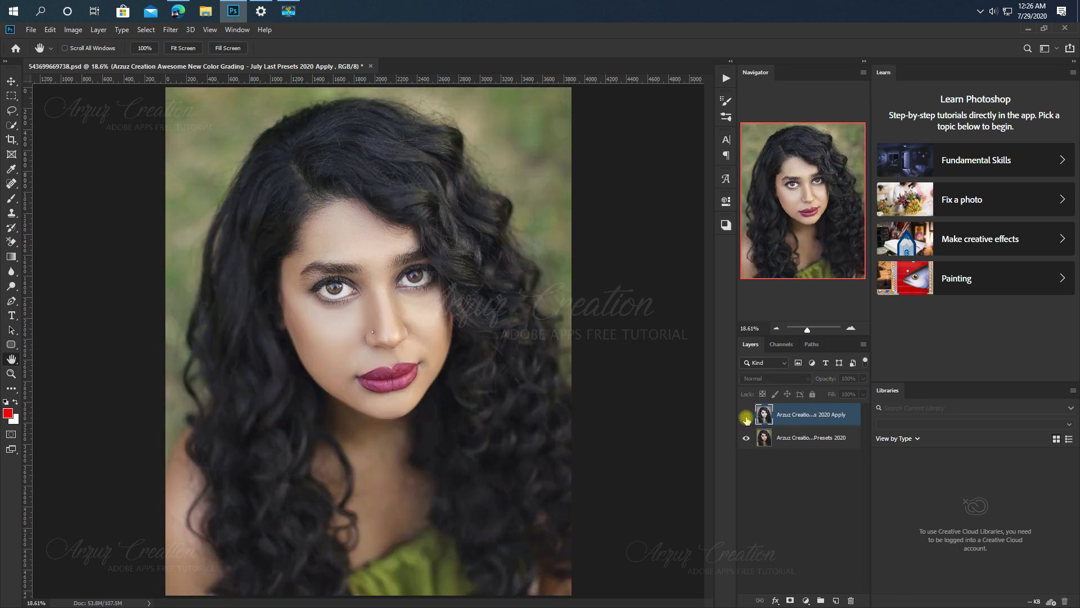
{"action": "left_click", "coordinate": [746, 417]}
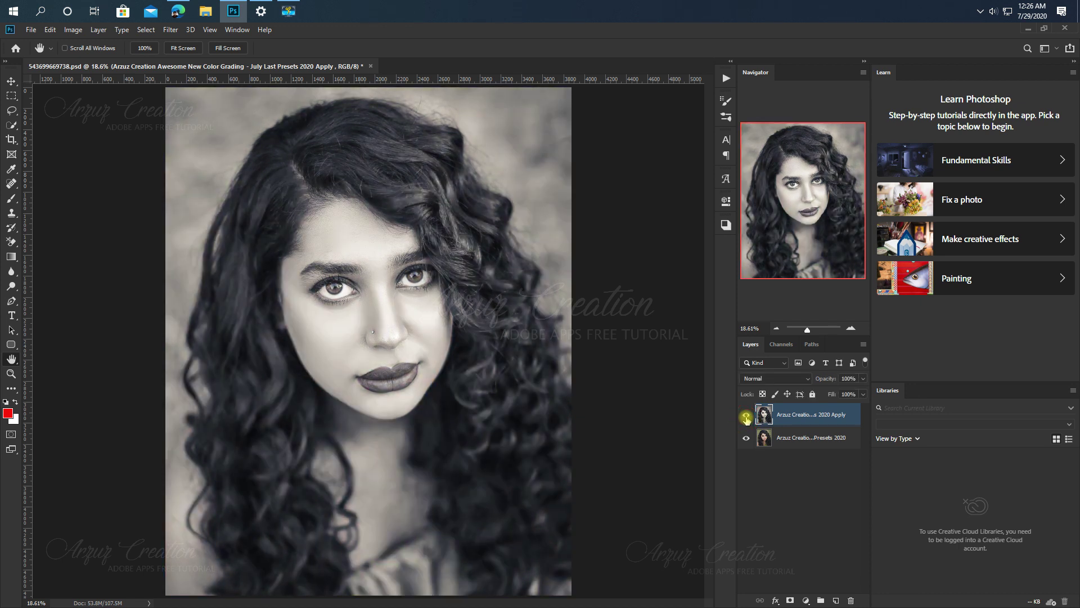
{"action": "left_click", "coordinate": [746, 417]}
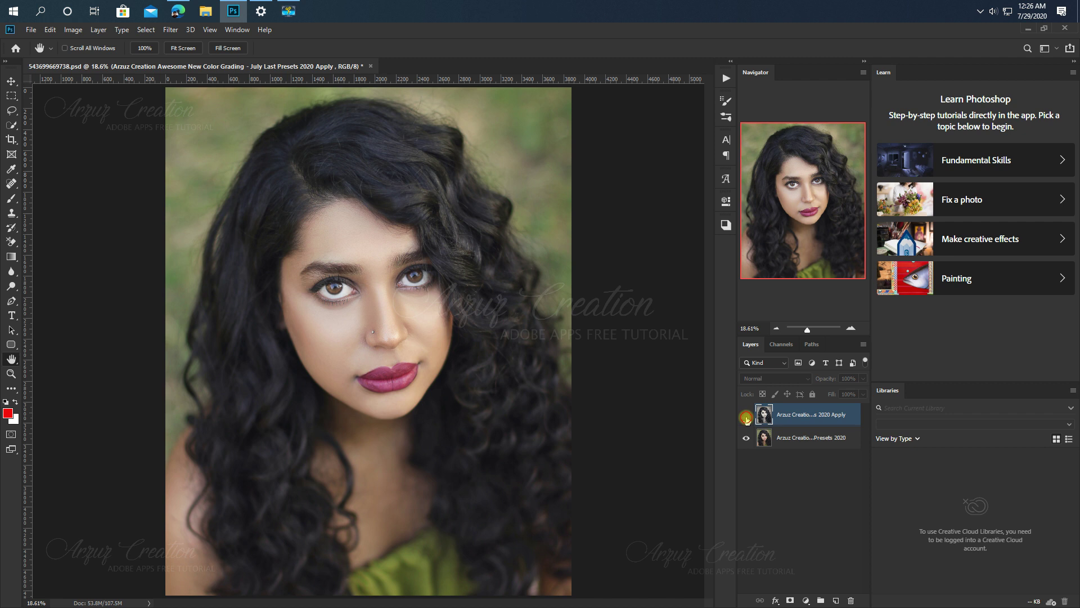
{"action": "left_click", "coordinate": [746, 417]}
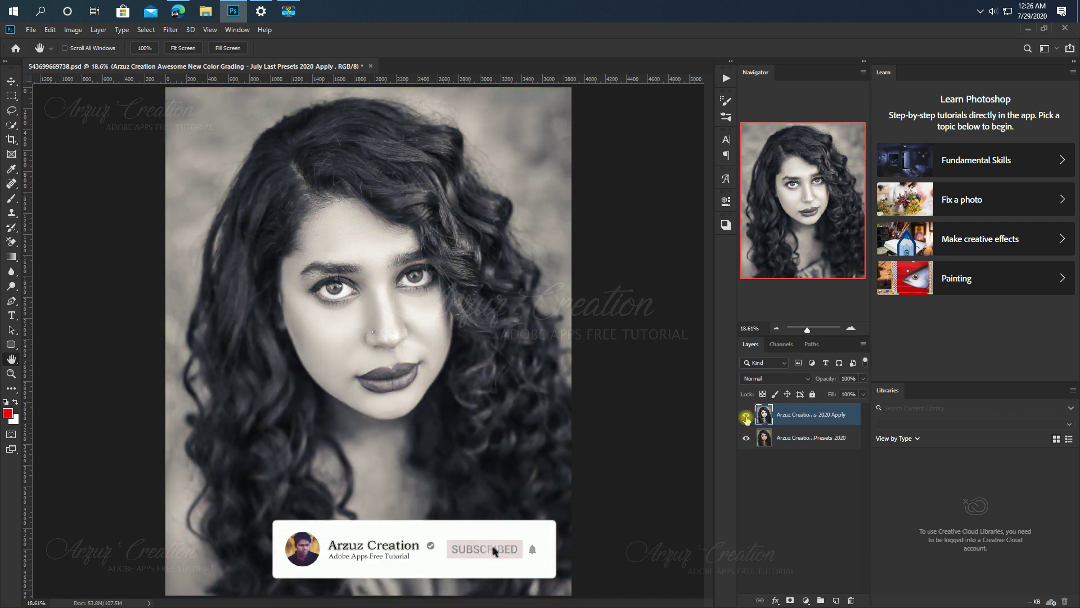
{"action": "left_click", "coordinate": [746, 417]}
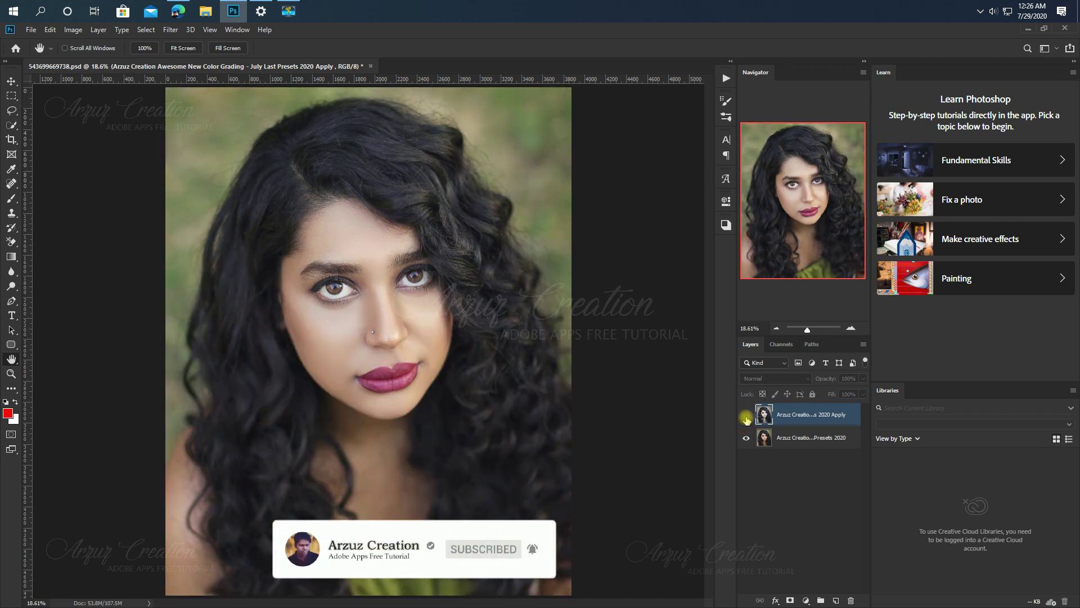
{"action": "left_click", "coordinate": [746, 417]}
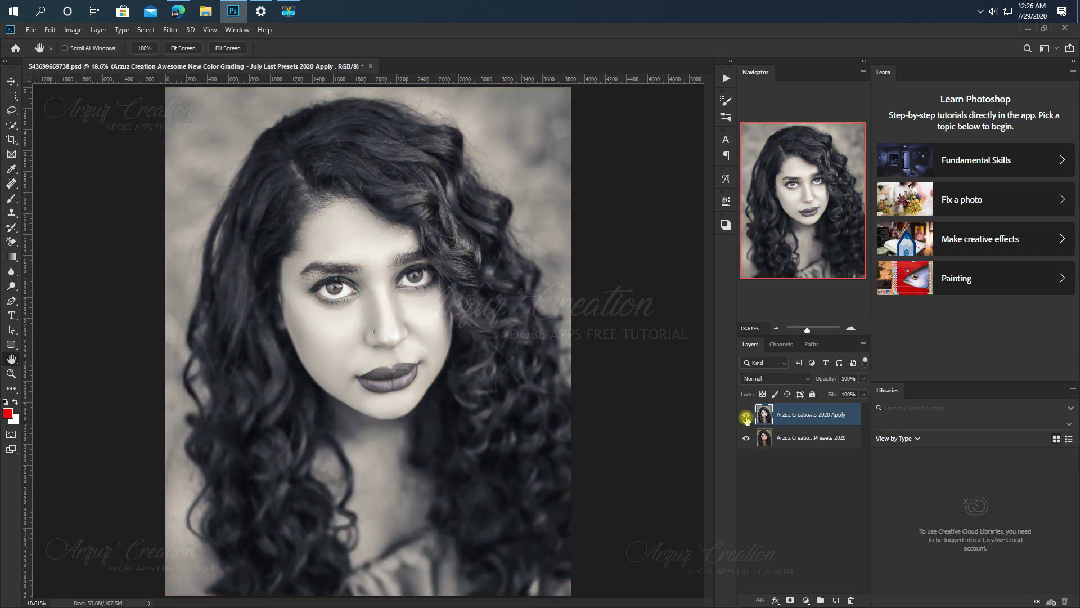